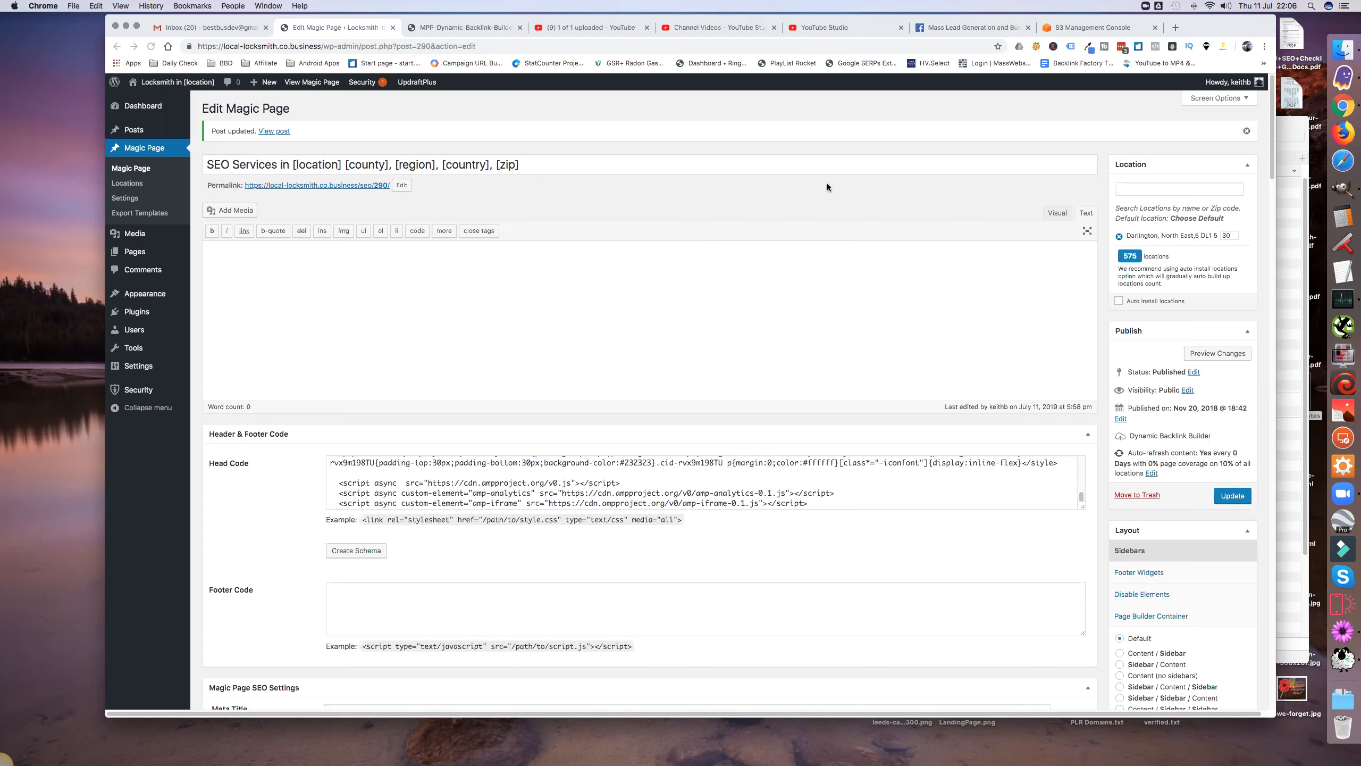
Switch to the Amazon S3 console and start a new bucket named locksmith-darlington from the bucket list
{"action": "left_click", "coordinate": [1065, 27]}
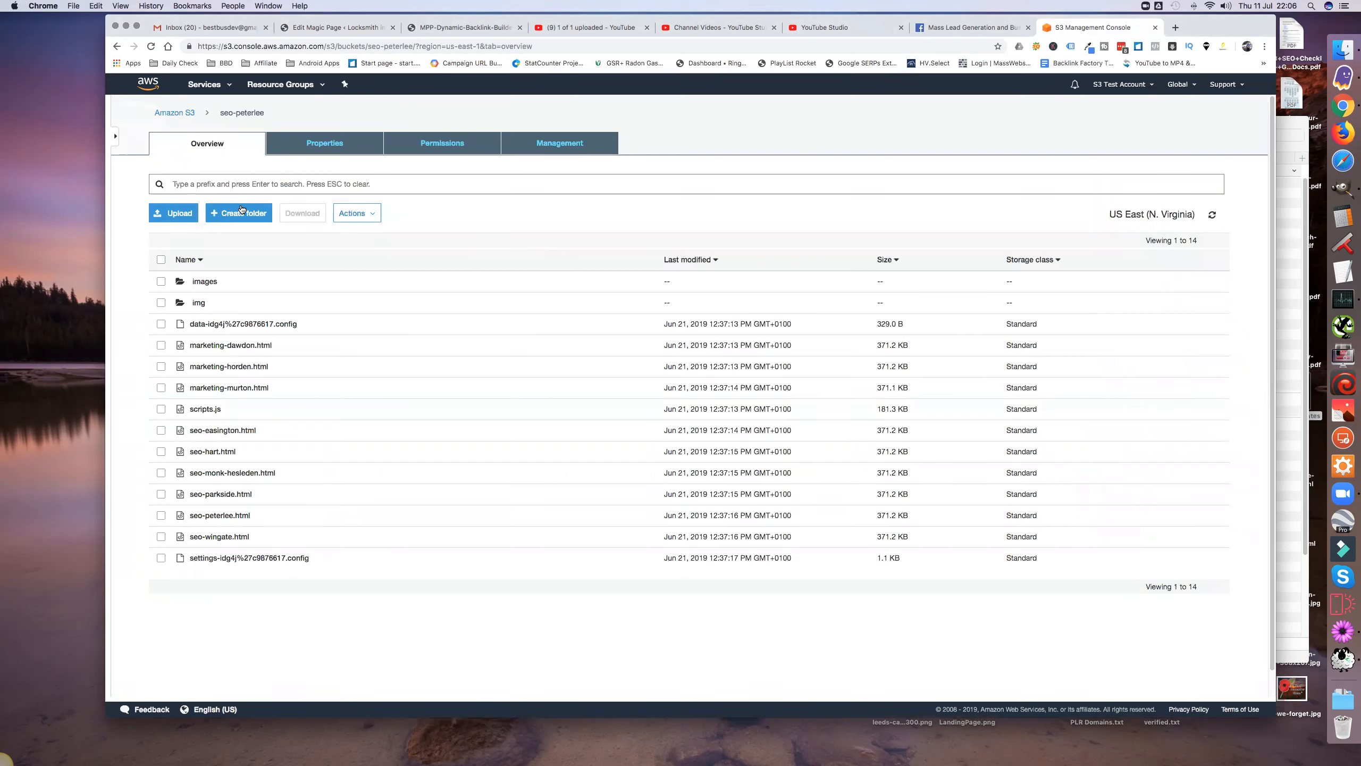
{"action": "left_click", "coordinate": [184, 116]}
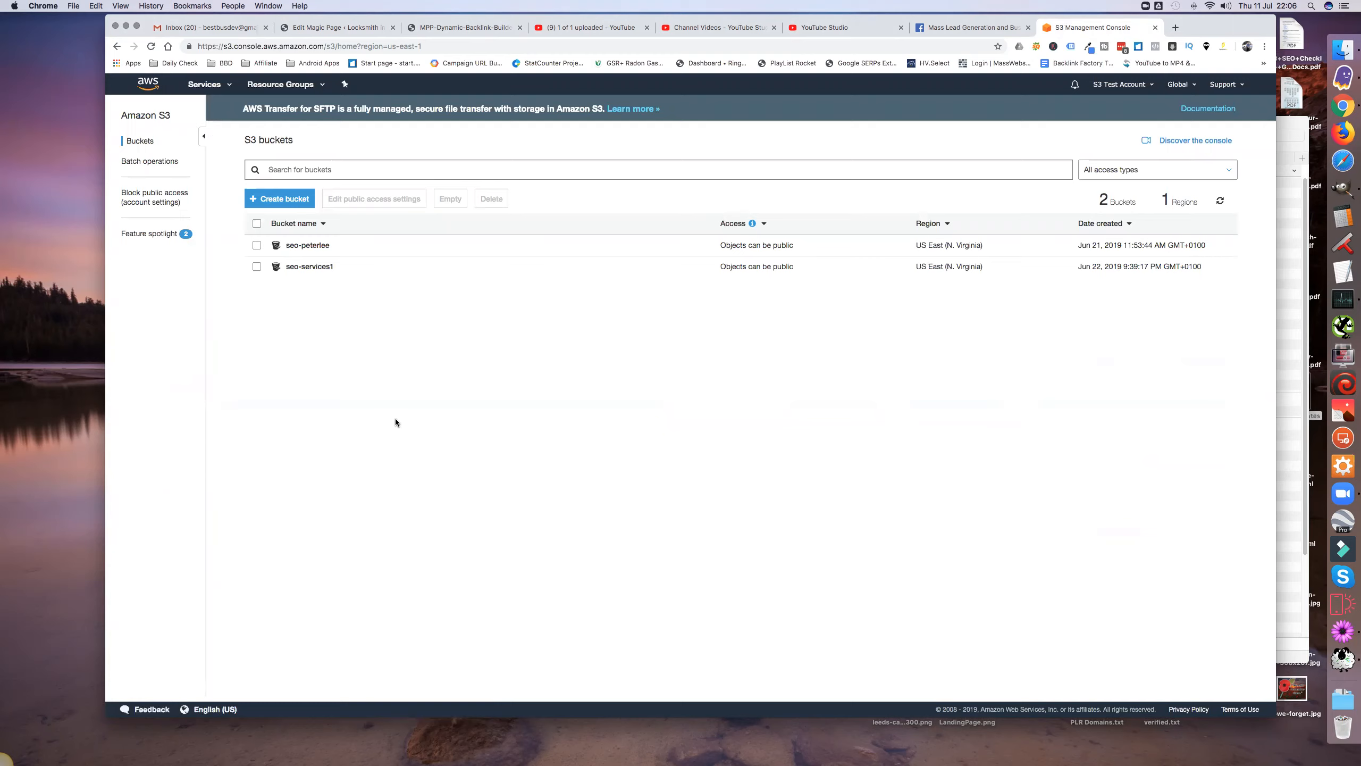
{"action": "left_click", "coordinate": [295, 200]}
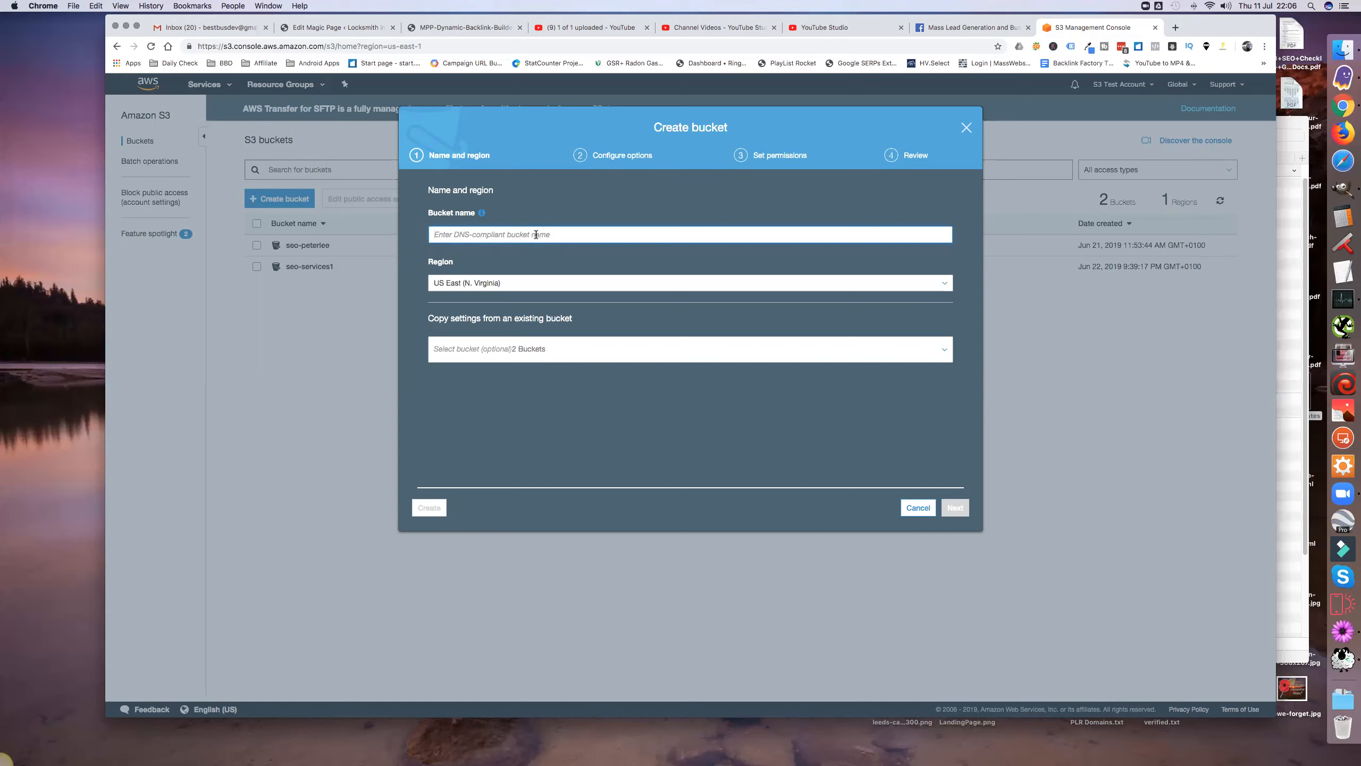
{"action": "type", "text": "locksmith"}
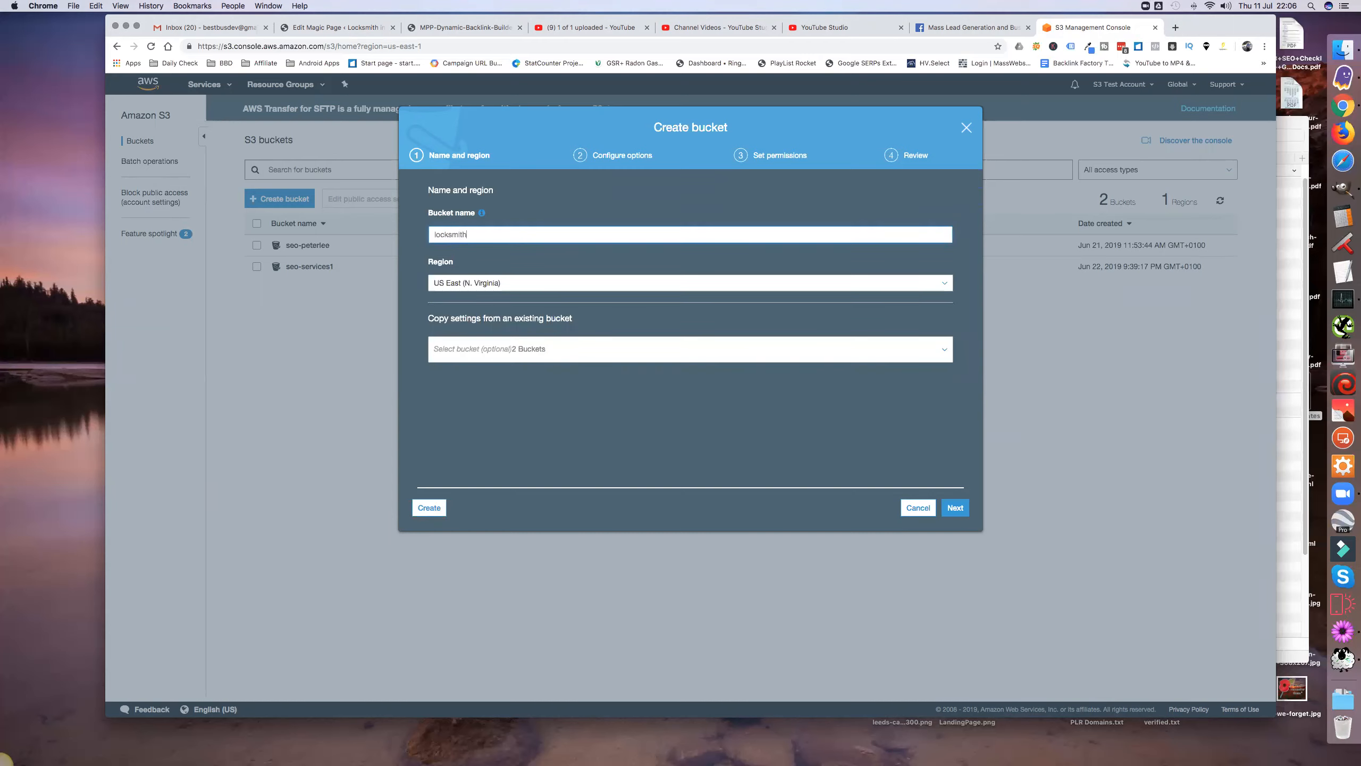
{"action": "type", "text": "-"}
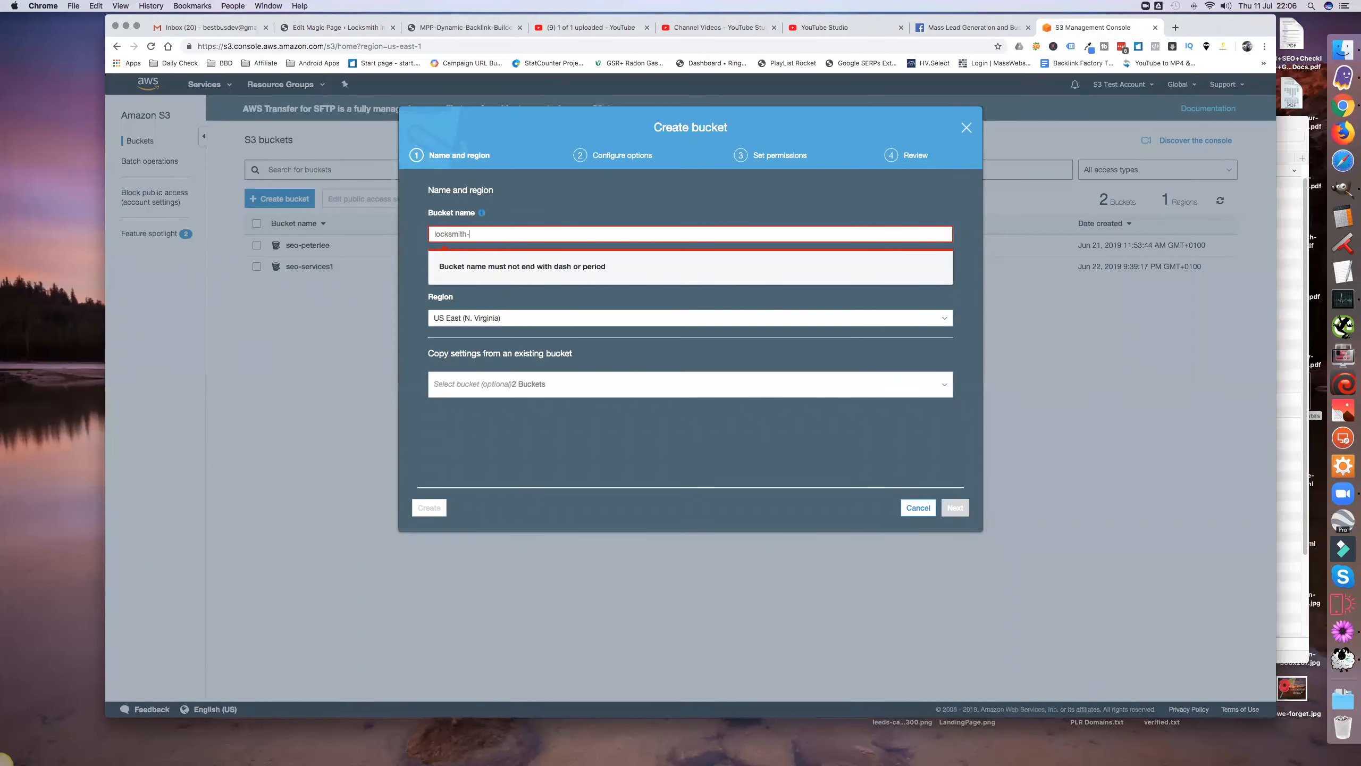
{"action": "type", "text": "darlington"}
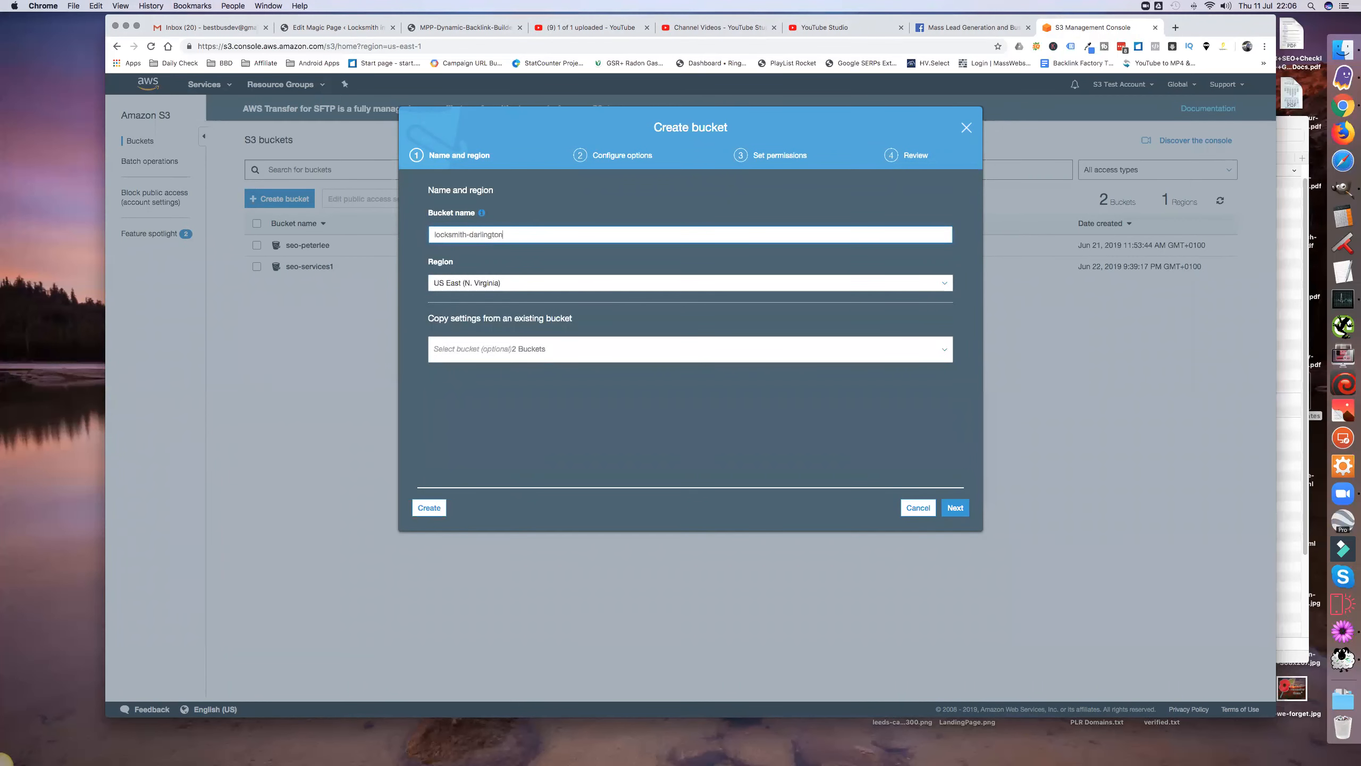
{"action": "left_click", "coordinate": [510, 287]}
{"action": "scroll", "coordinate": [506, 375], "scroll_direction": "down", "scroll_amount": 3}
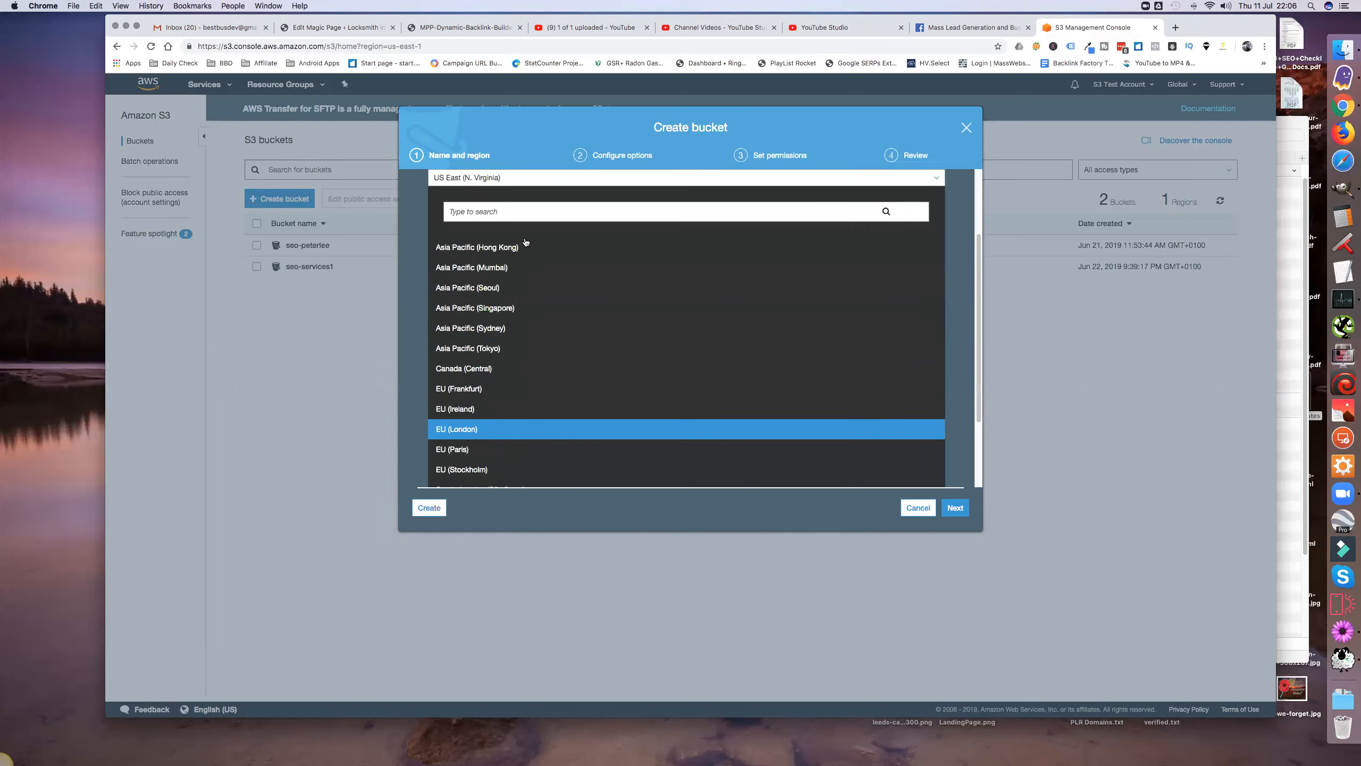
{"action": "left_click", "coordinate": [509, 179]}
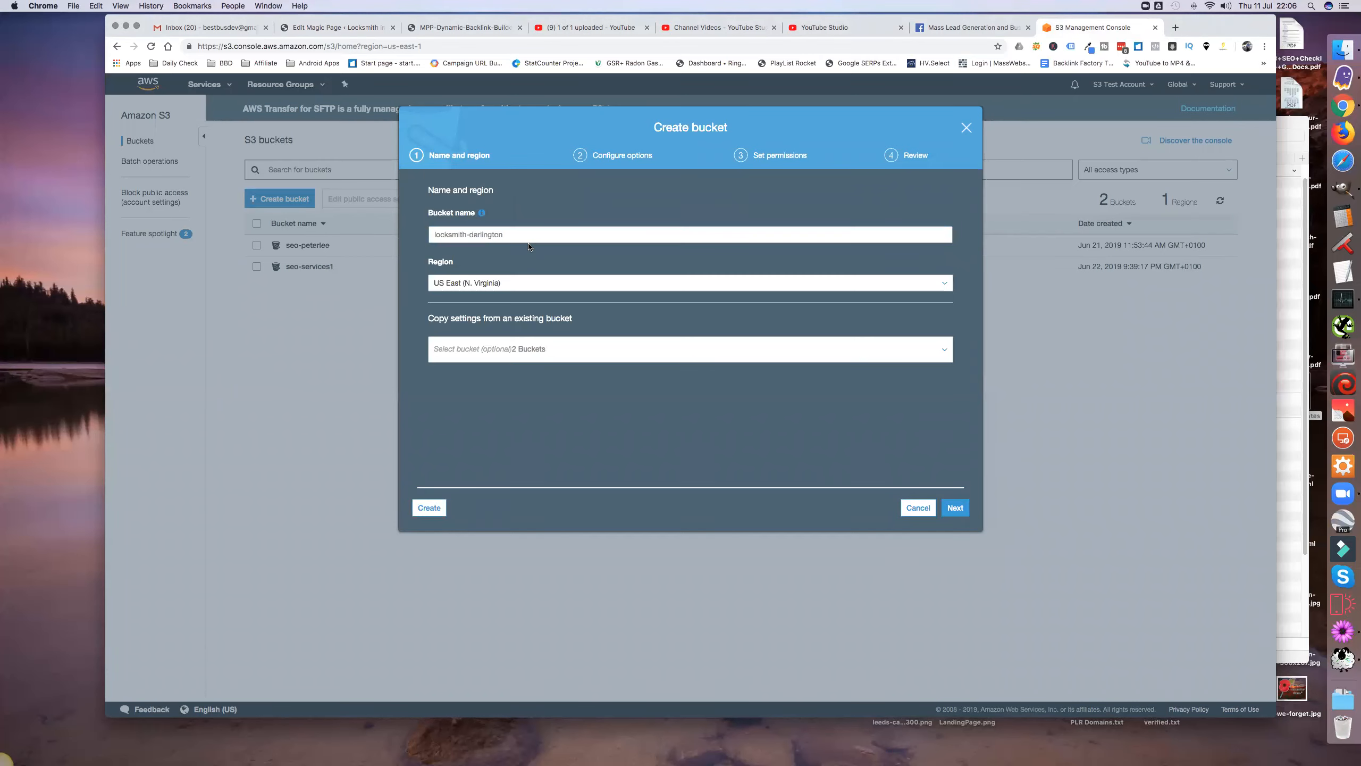
{"action": "left_click", "coordinate": [455, 353]}
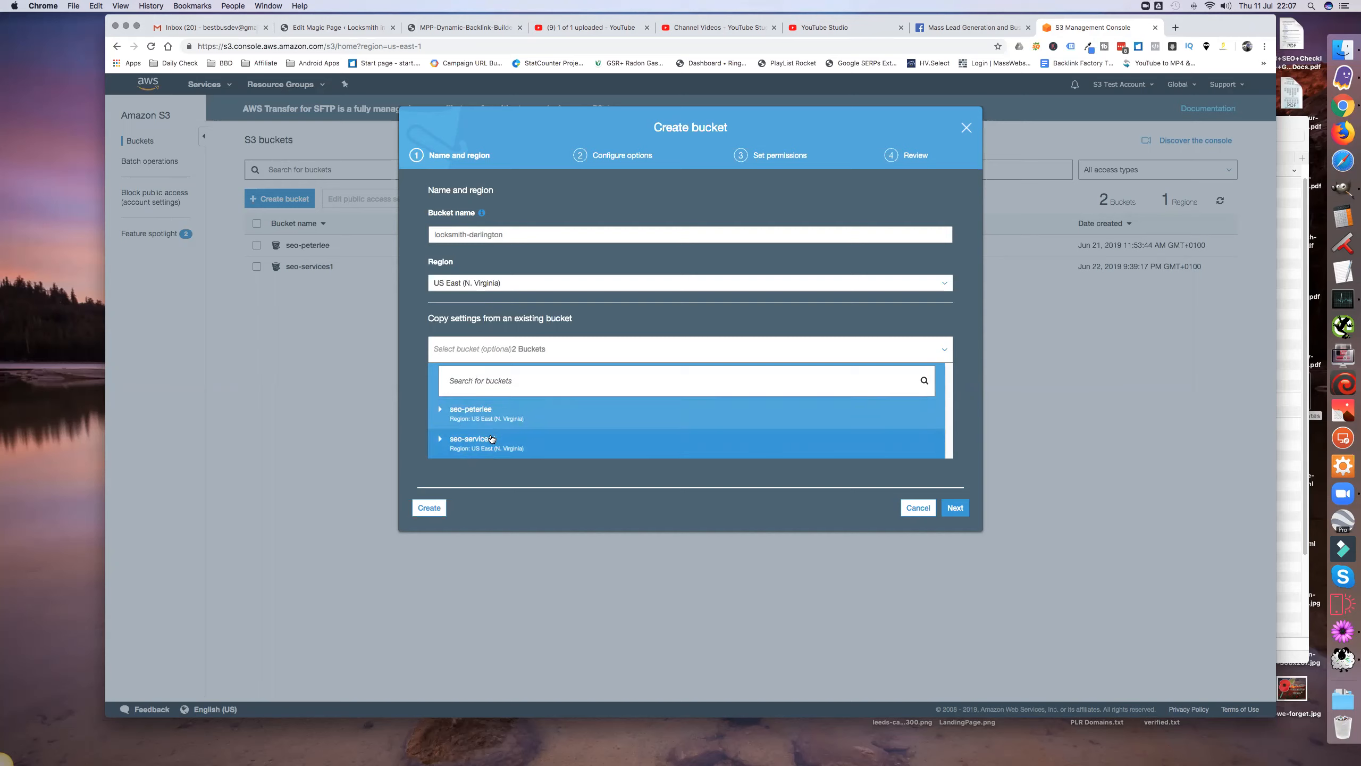
{"action": "left_click", "coordinate": [405, 438]}
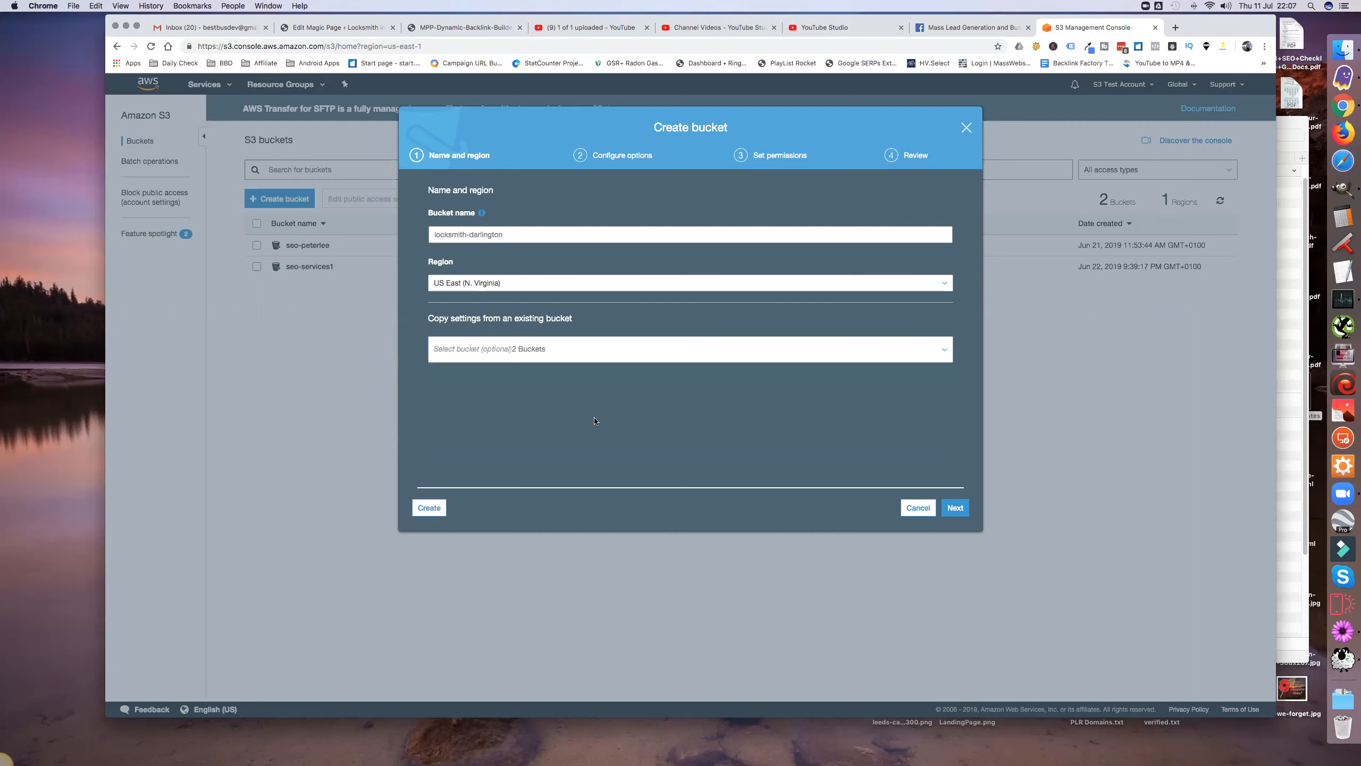
Keep the default bucket options, turn off Block all public access, and create the bucket
{"action": "left_click", "coordinate": [956, 510]}
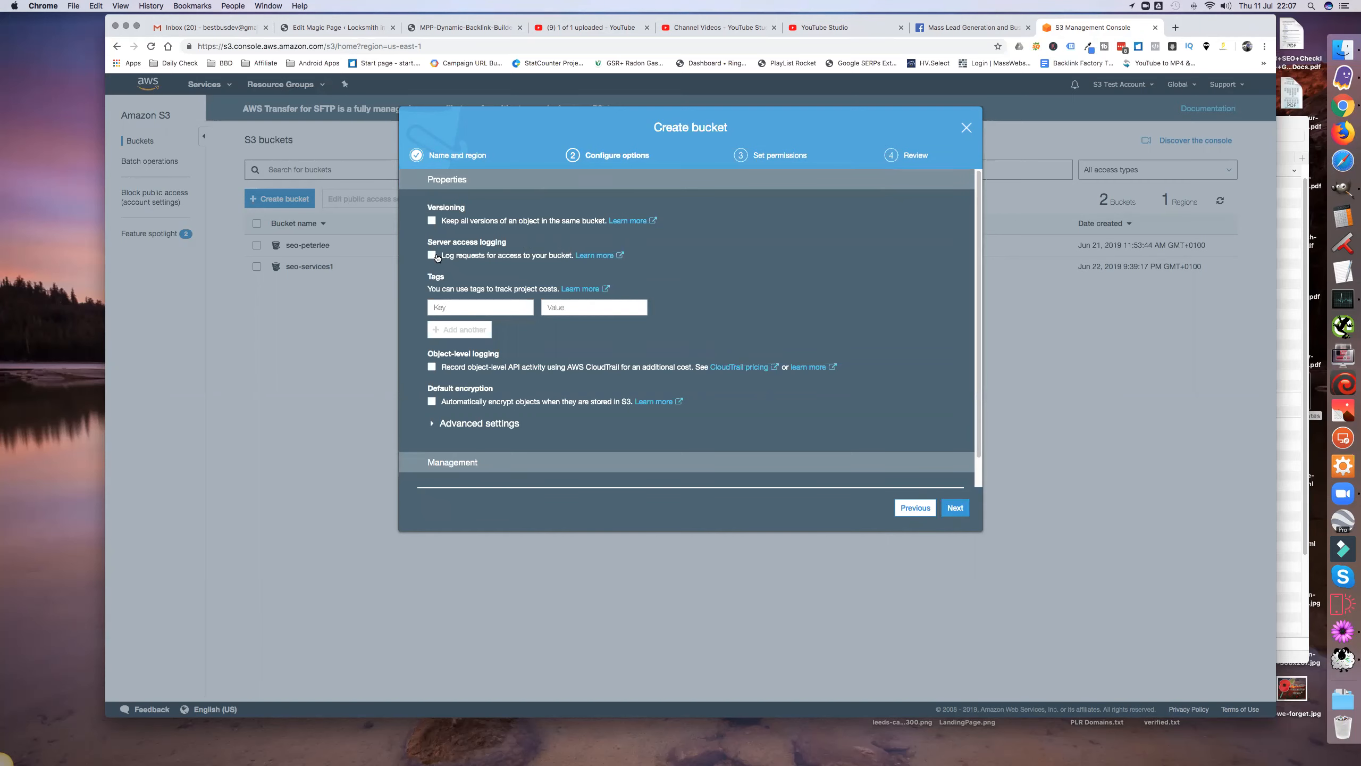
{"action": "left_click", "coordinate": [956, 508]}
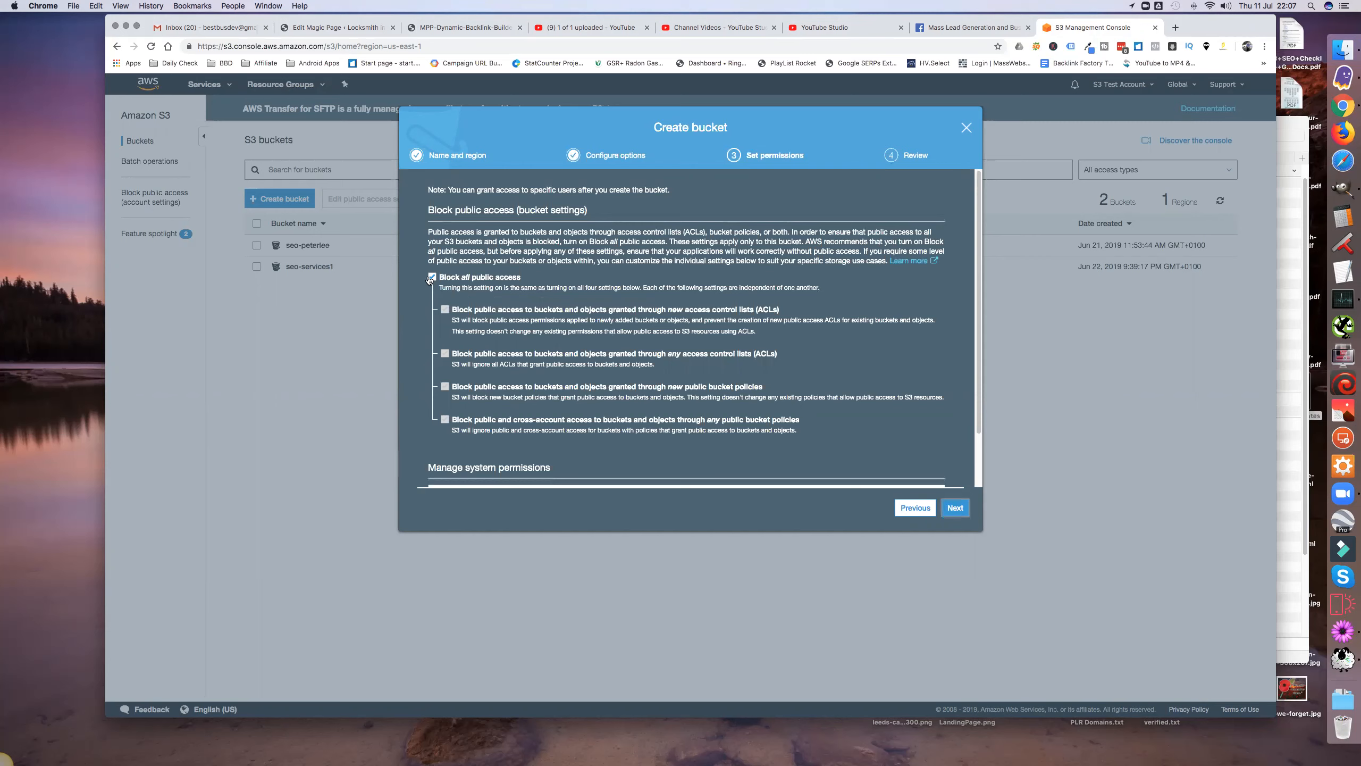
{"action": "left_click", "coordinate": [432, 277]}
{"action": "scroll", "coordinate": [715, 402], "scroll_direction": "down", "scroll_amount": 3}
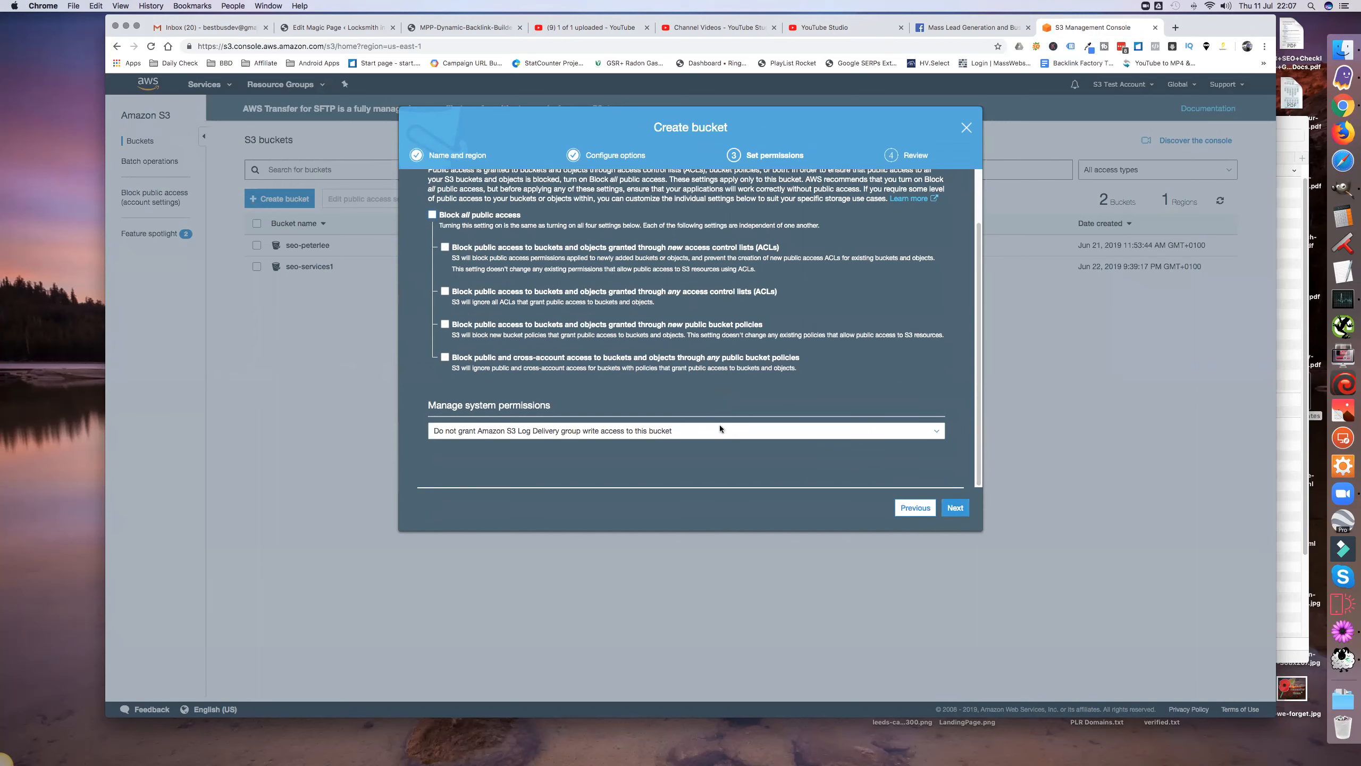
{"action": "left_click", "coordinate": [960, 506]}
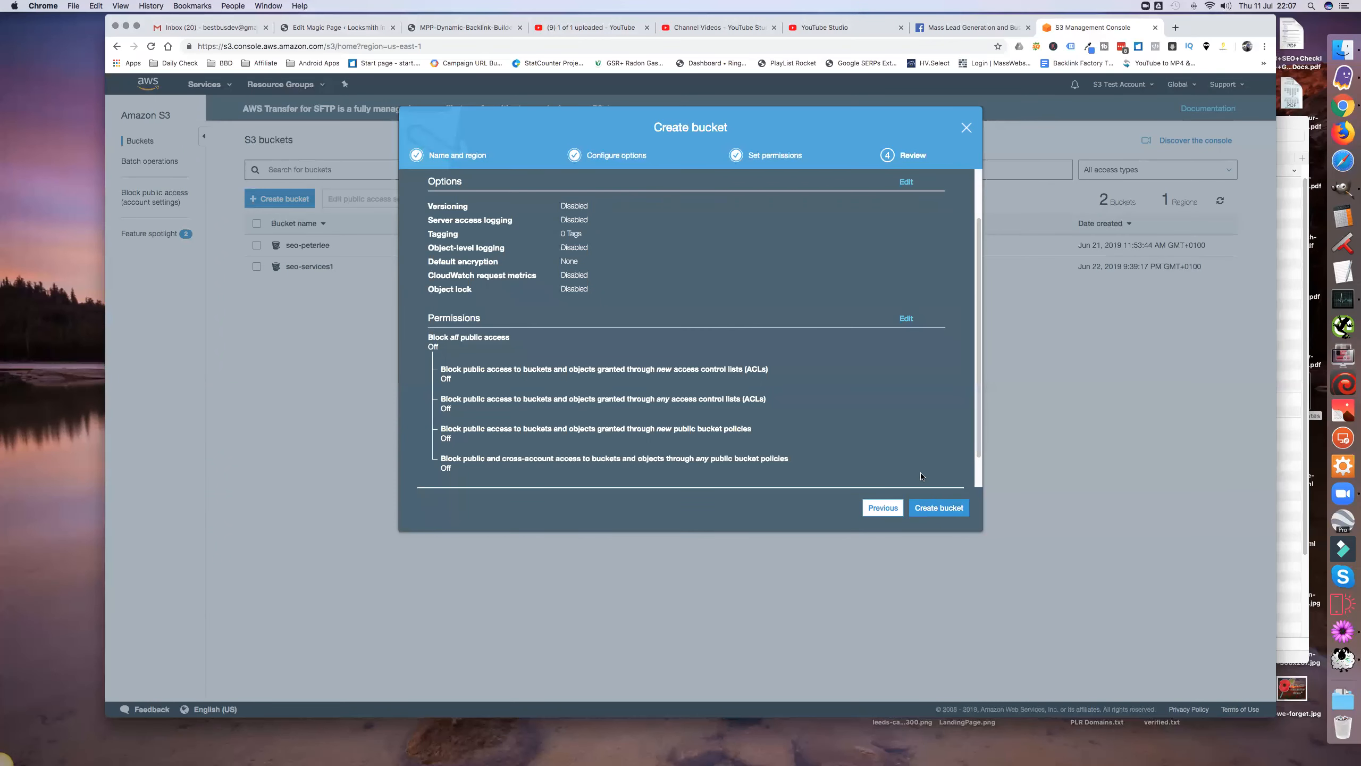
{"action": "left_click", "coordinate": [943, 507]}
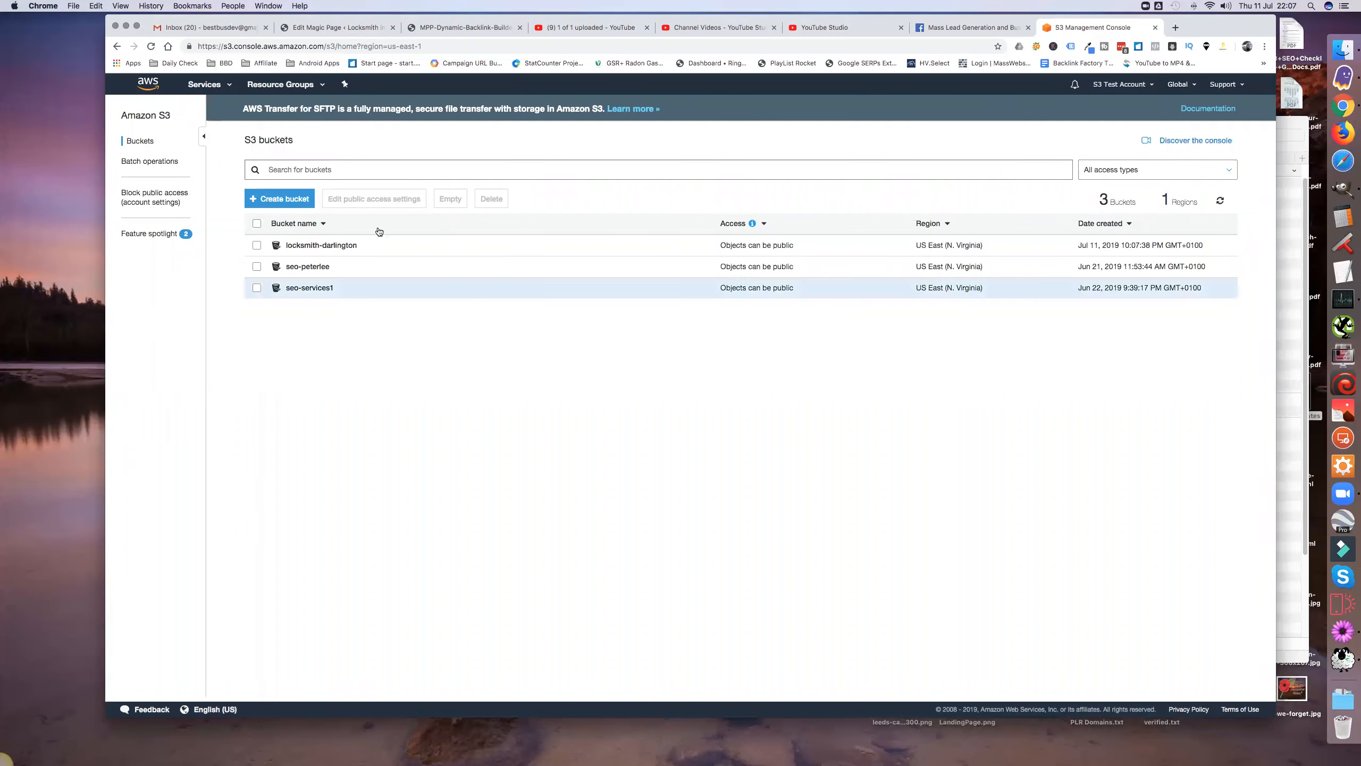
In the locksmith-darlington bucket's access control list, grant Everyone the List objects permission and save it
{"action": "left_click", "coordinate": [328, 246]}
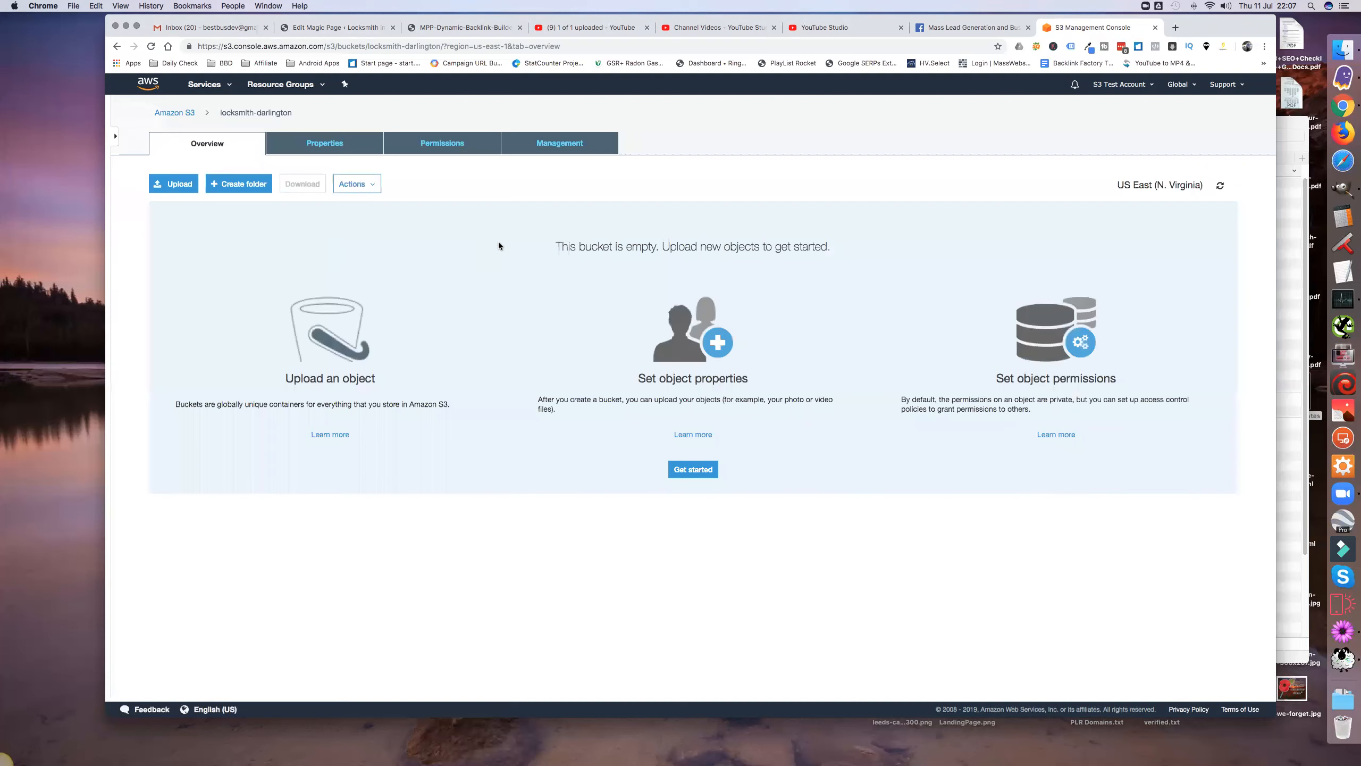
{"action": "left_click", "coordinate": [450, 143]}
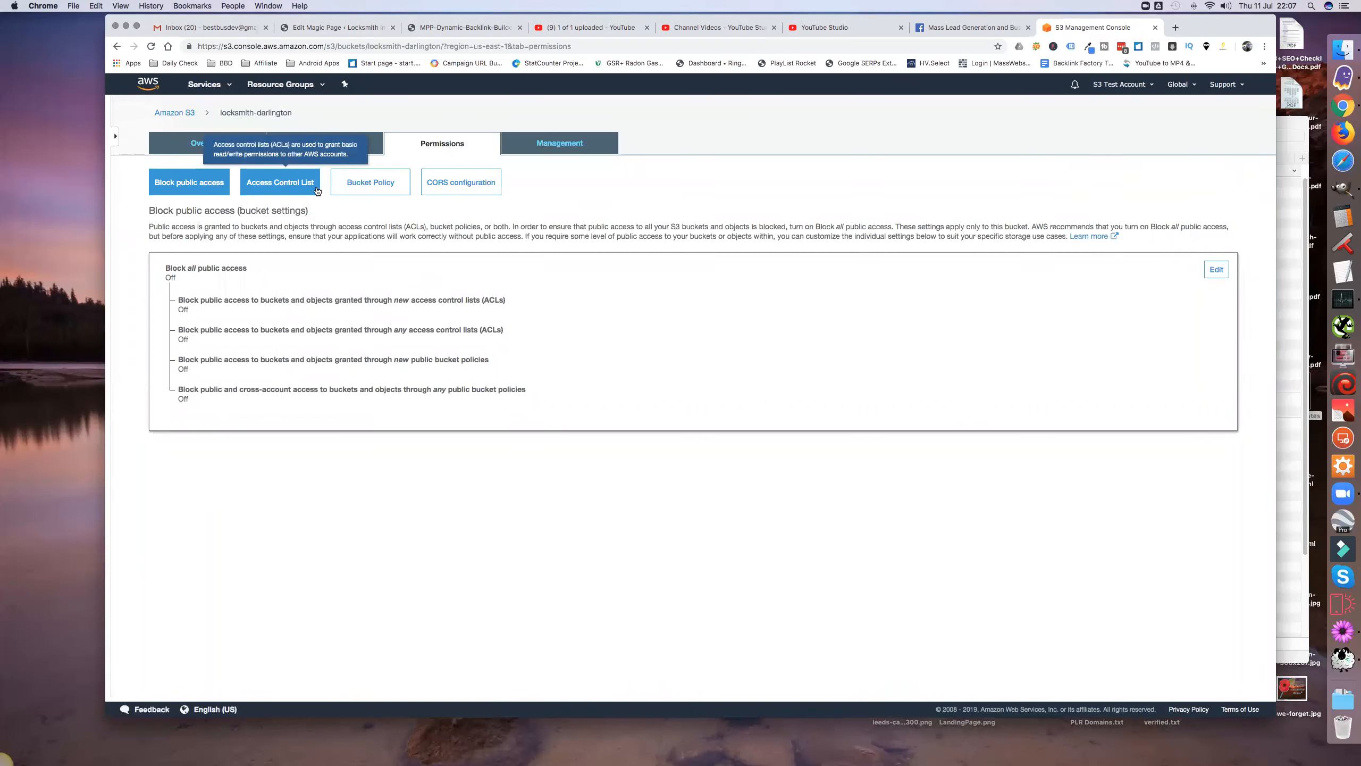
{"action": "left_click", "coordinate": [280, 186]}
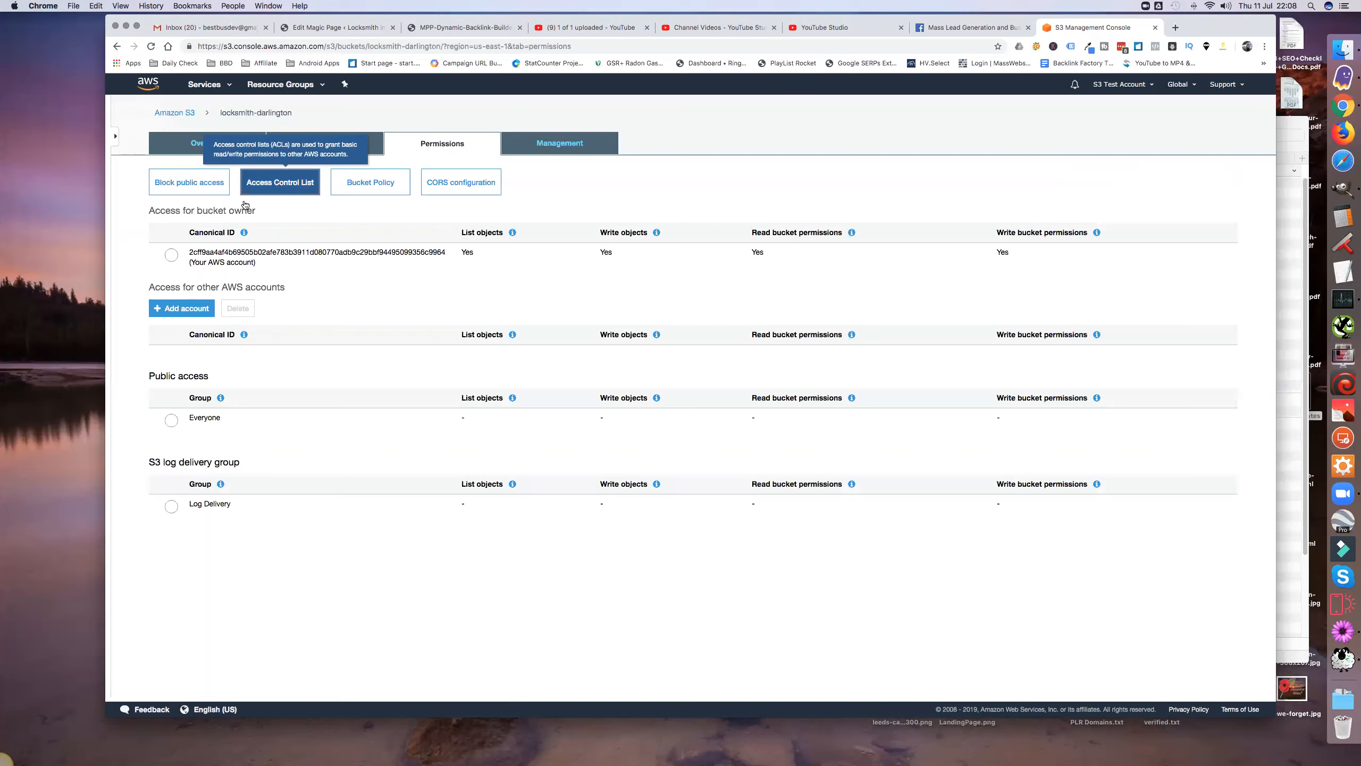
{"action": "left_click", "coordinate": [172, 421]}
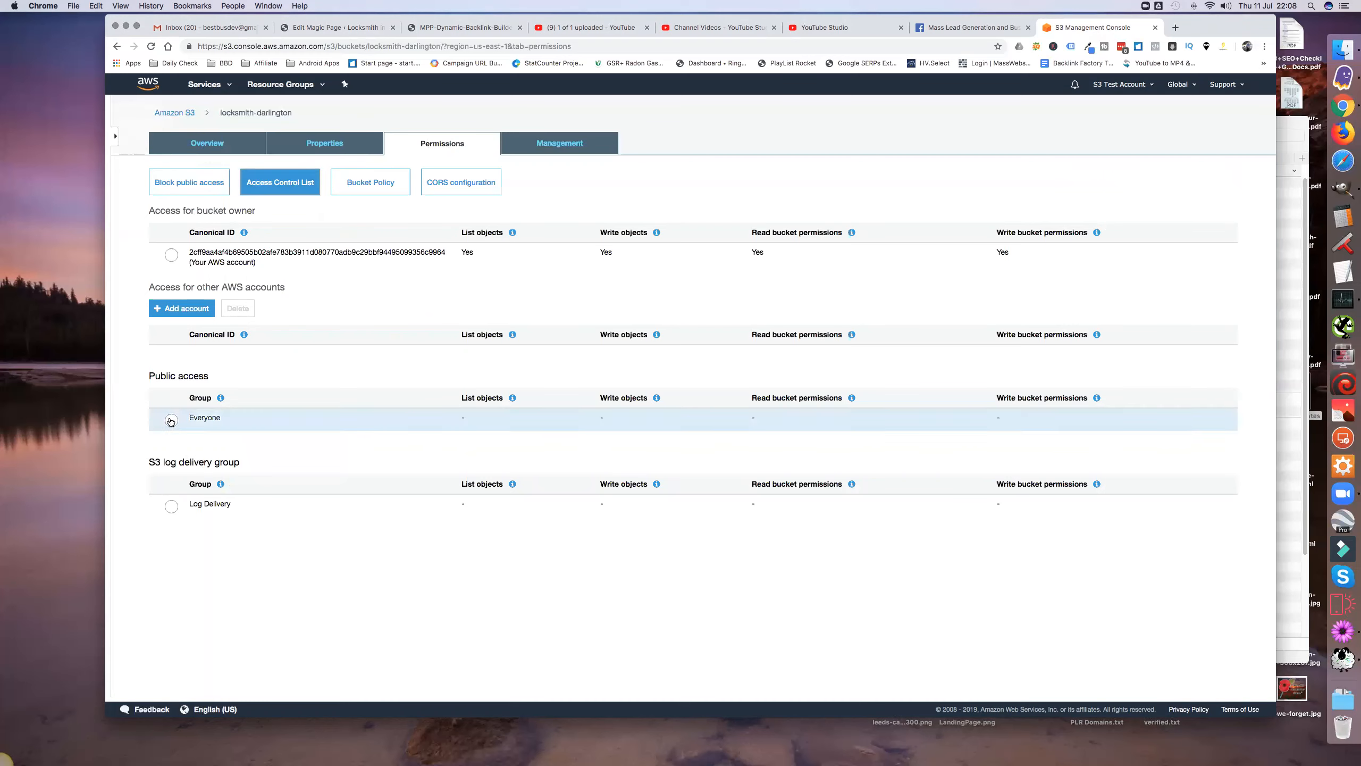
{"action": "left_click", "coordinate": [171, 421]}
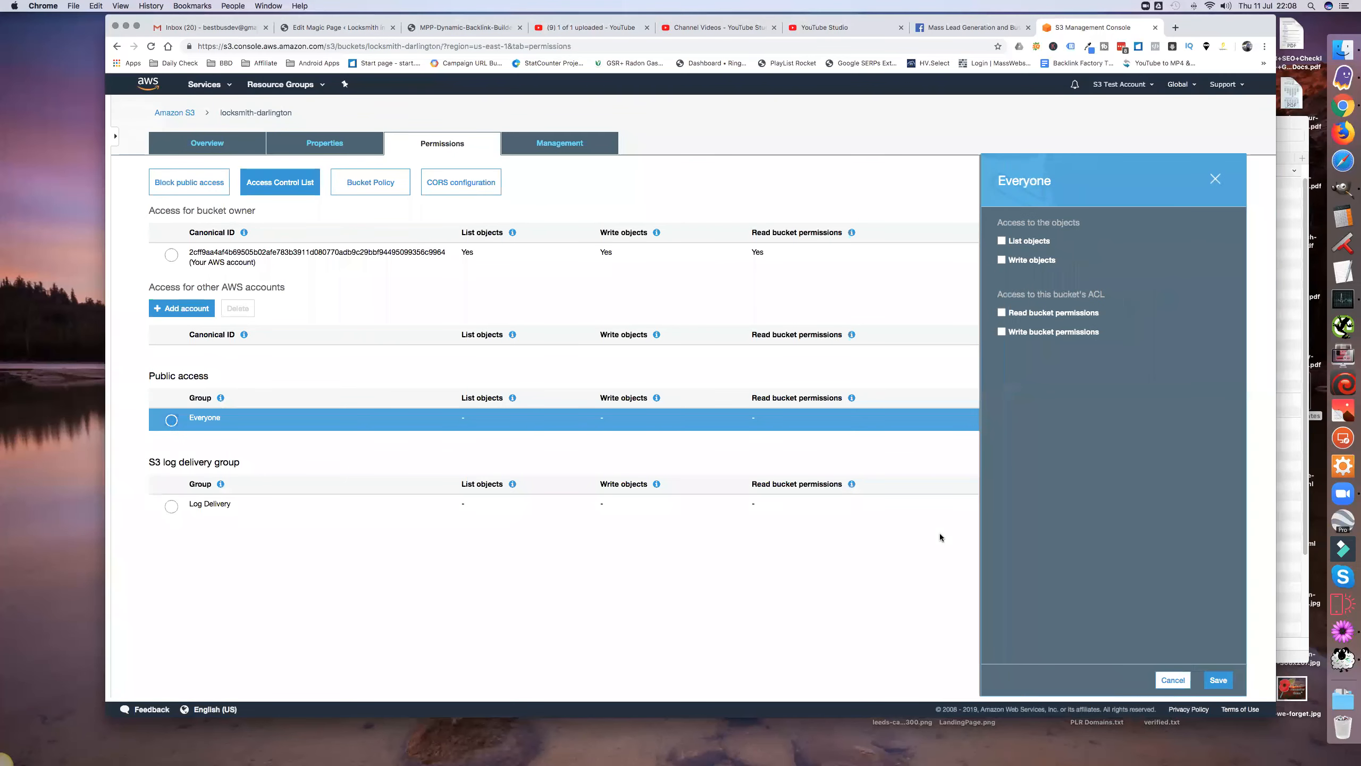
{"action": "left_click", "coordinate": [1002, 242]}
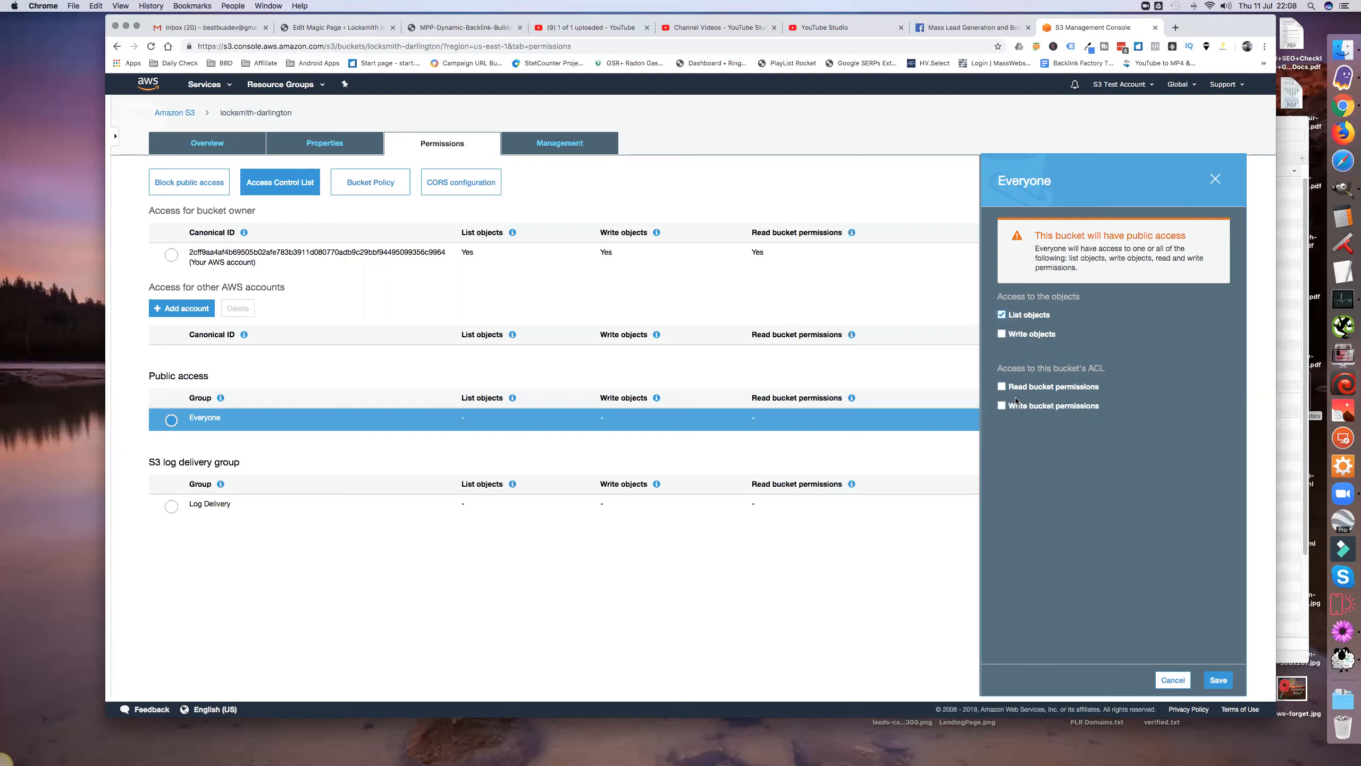
{"action": "left_click", "coordinate": [1218, 681]}
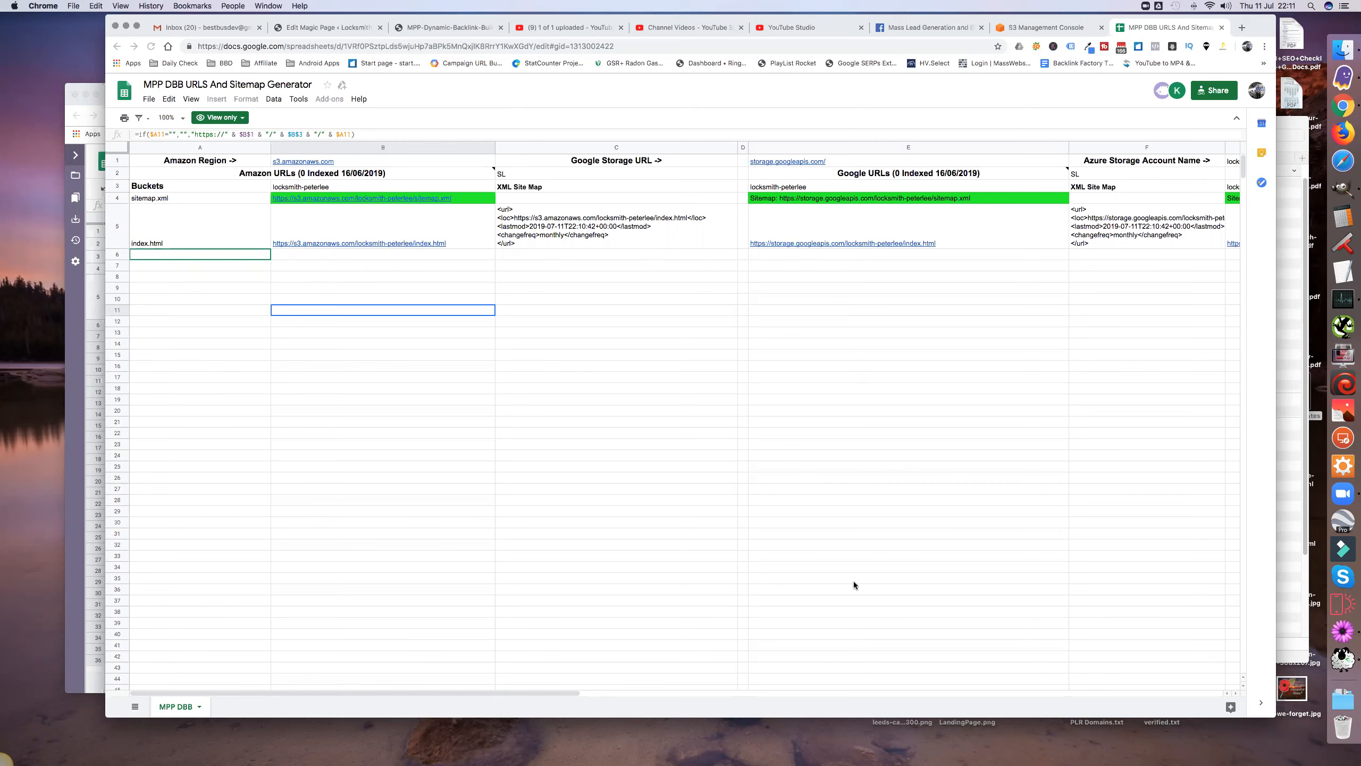
Examine the Amazon, Google and Azure URL columns in the MPP DBB URLS And Sitemap Generator spreadsheet, ending on the Amazon region cell
{"action": "left_click_drag", "start_coordinate": [476, 692], "coordinate": [865, 683]}
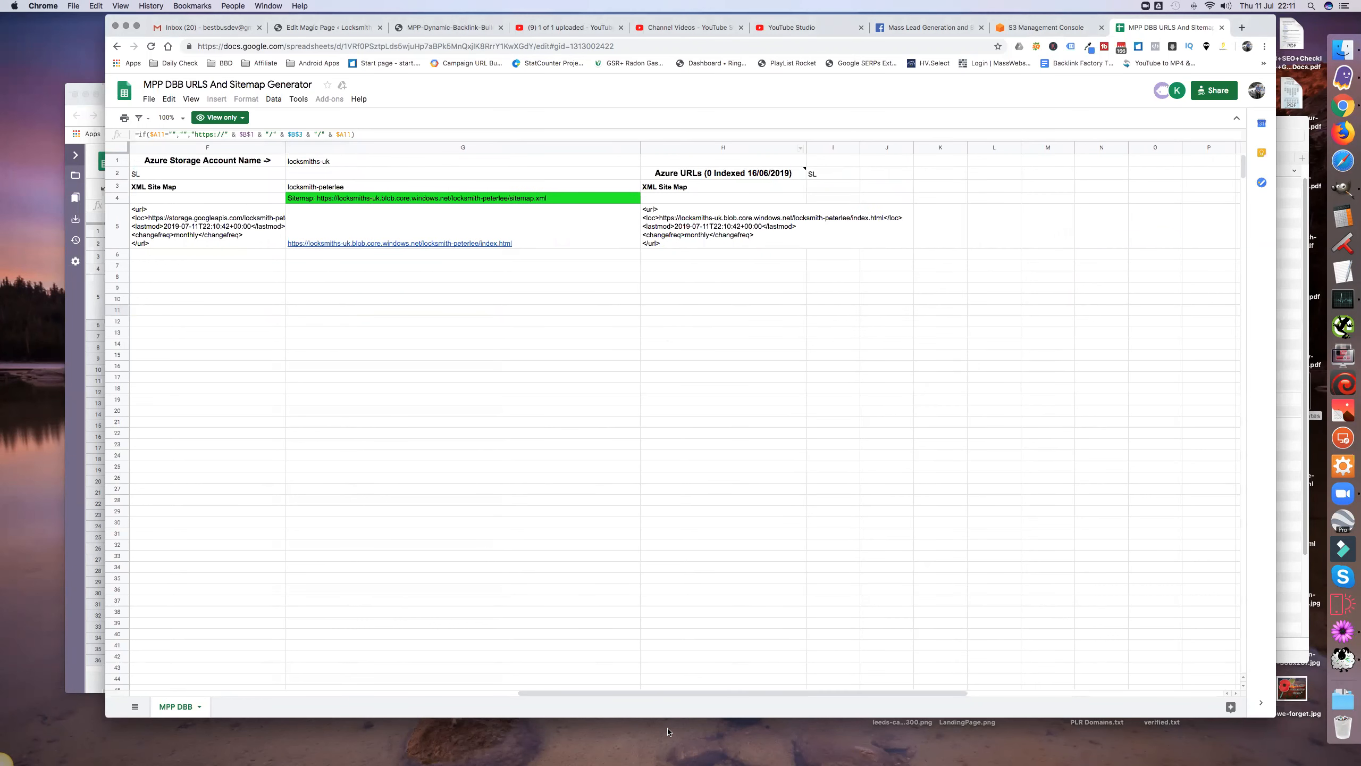
{"action": "left_click_drag", "start_coordinate": [655, 690], "coordinate": [205, 682]}
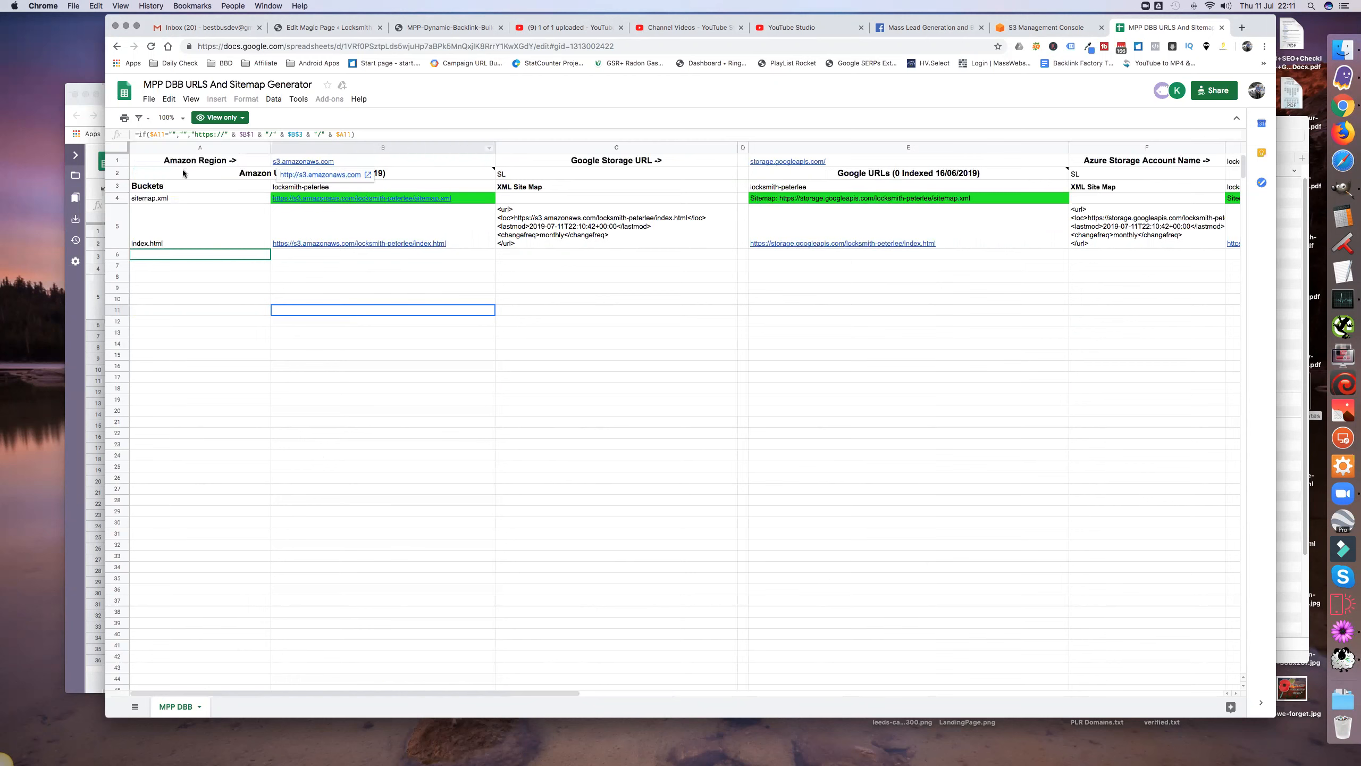
{"action": "left_click", "coordinate": [361, 161]}
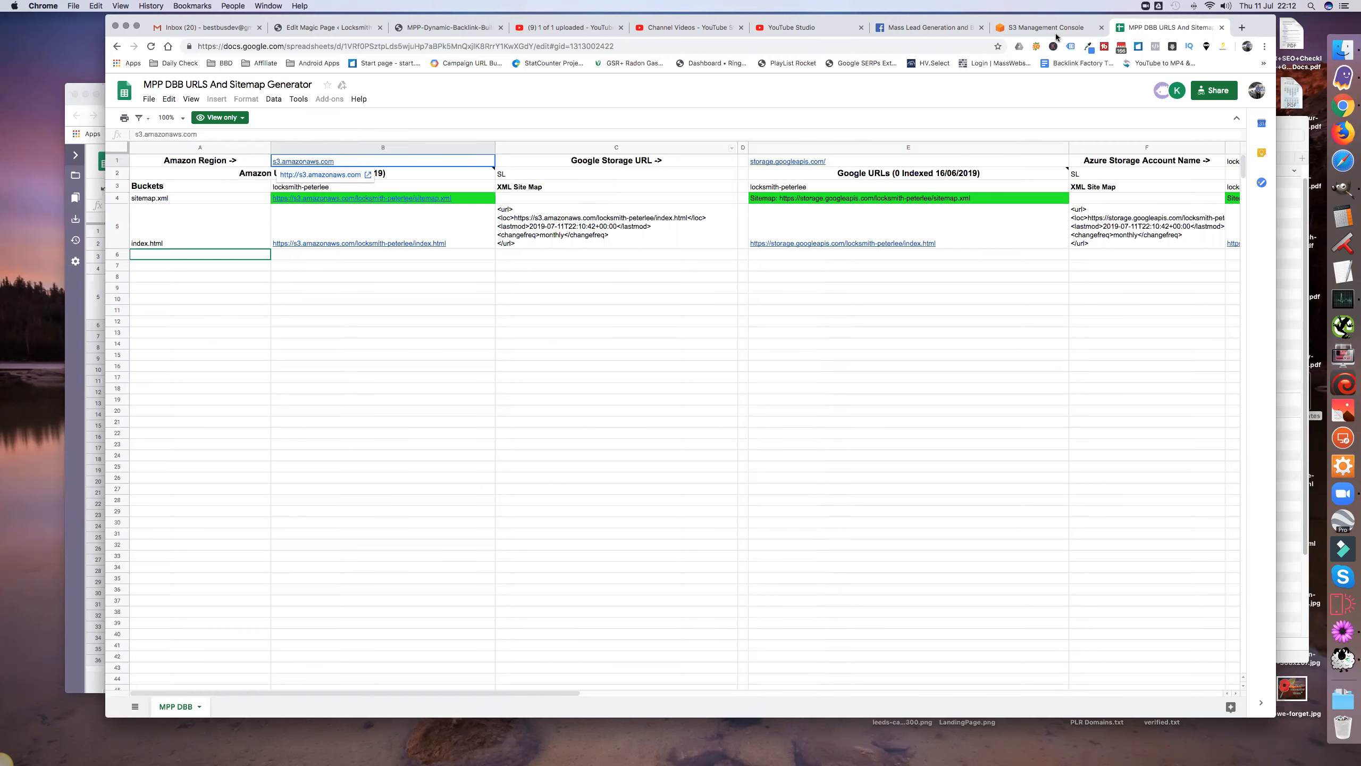
Switch to the S3 console and open the locksmith-darlington bucket's overview from the bucket list
{"action": "left_click", "coordinate": [1036, 28]}
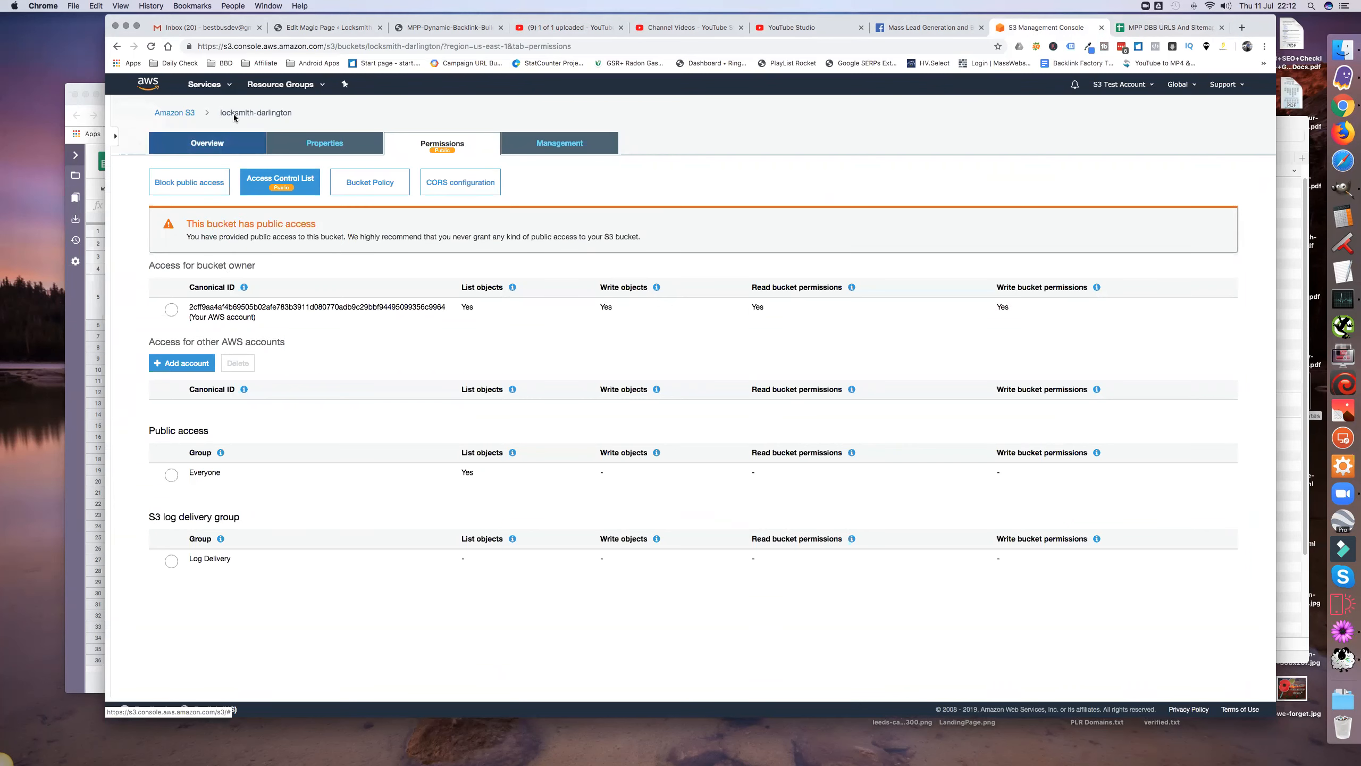
{"action": "left_click", "coordinate": [183, 114]}
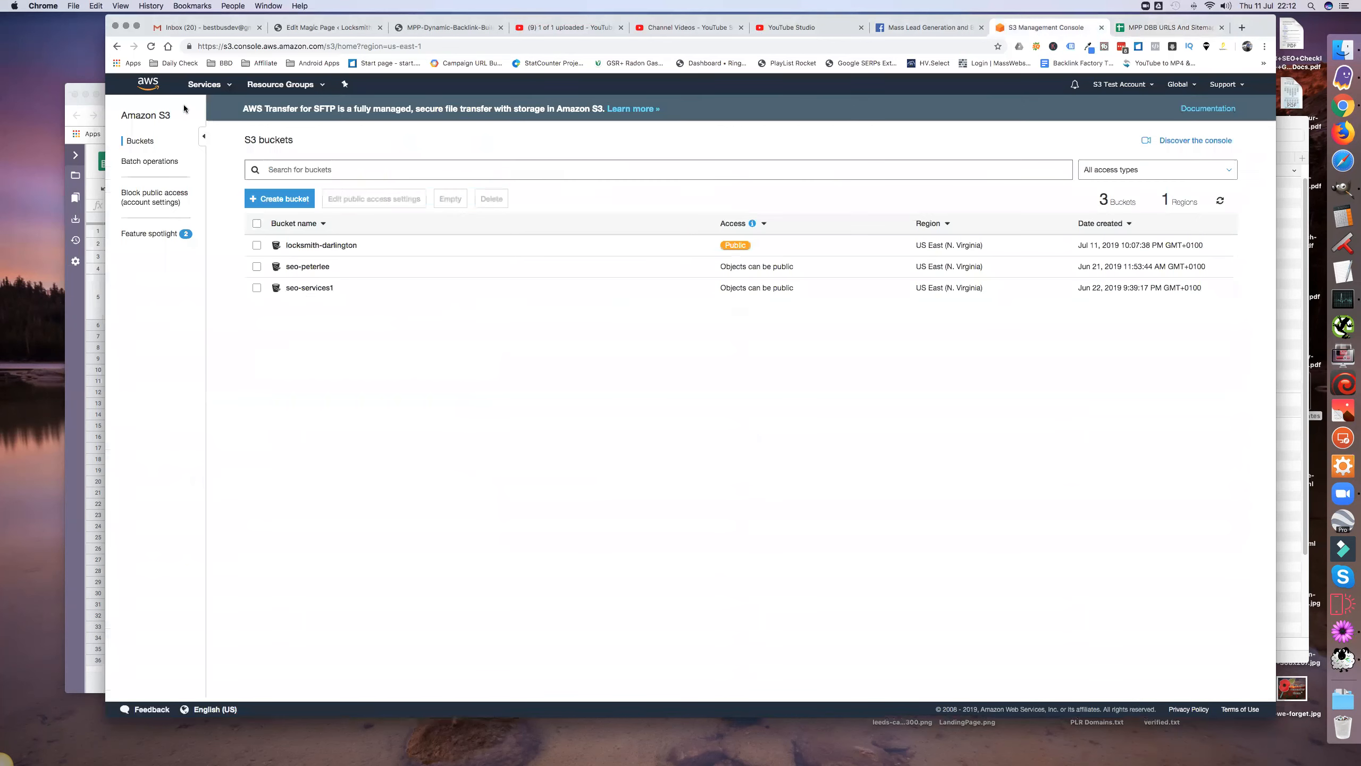
{"action": "left_click", "coordinate": [331, 246]}
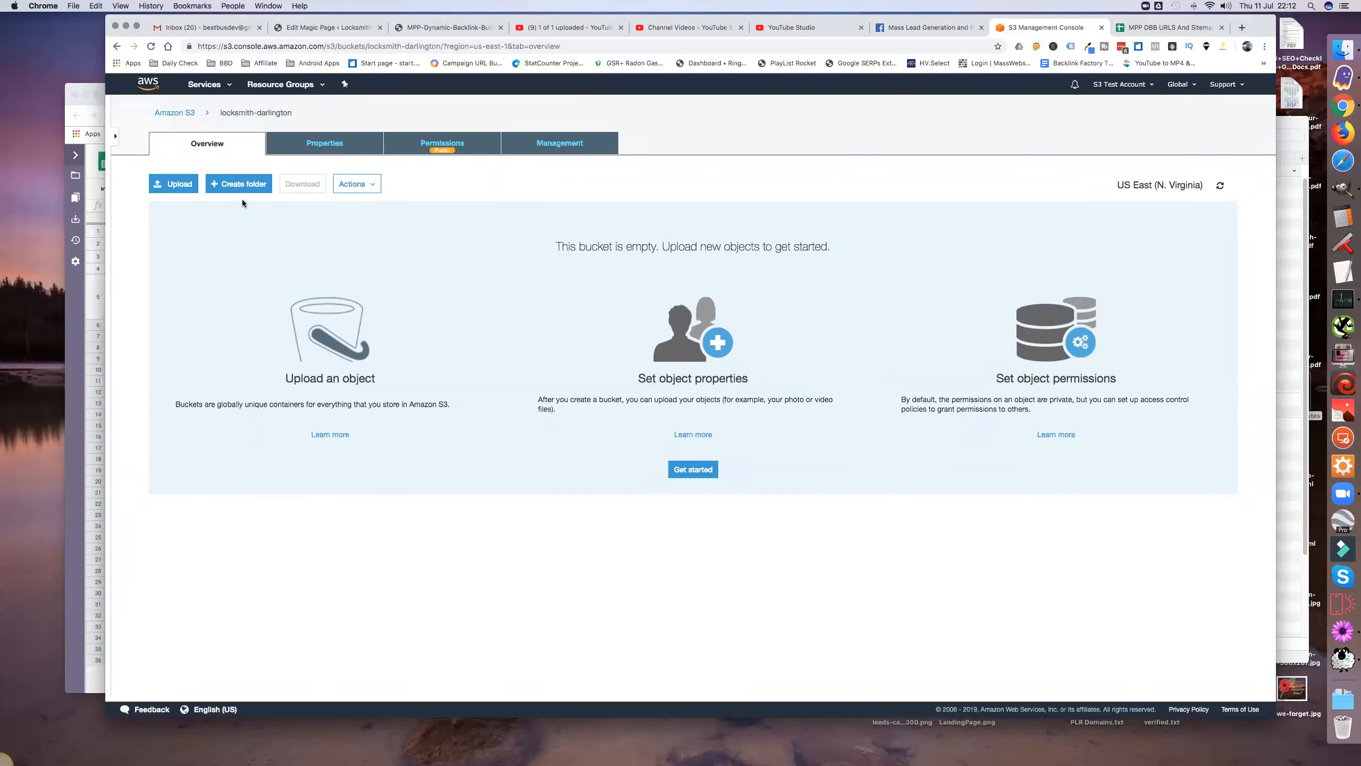
Copy the sitemap generator spreadsheet to My Drive as Copy of MPP DBB URLS And Sitemap Generator, and close the original
{"action": "left_click", "coordinate": [1131, 28]}
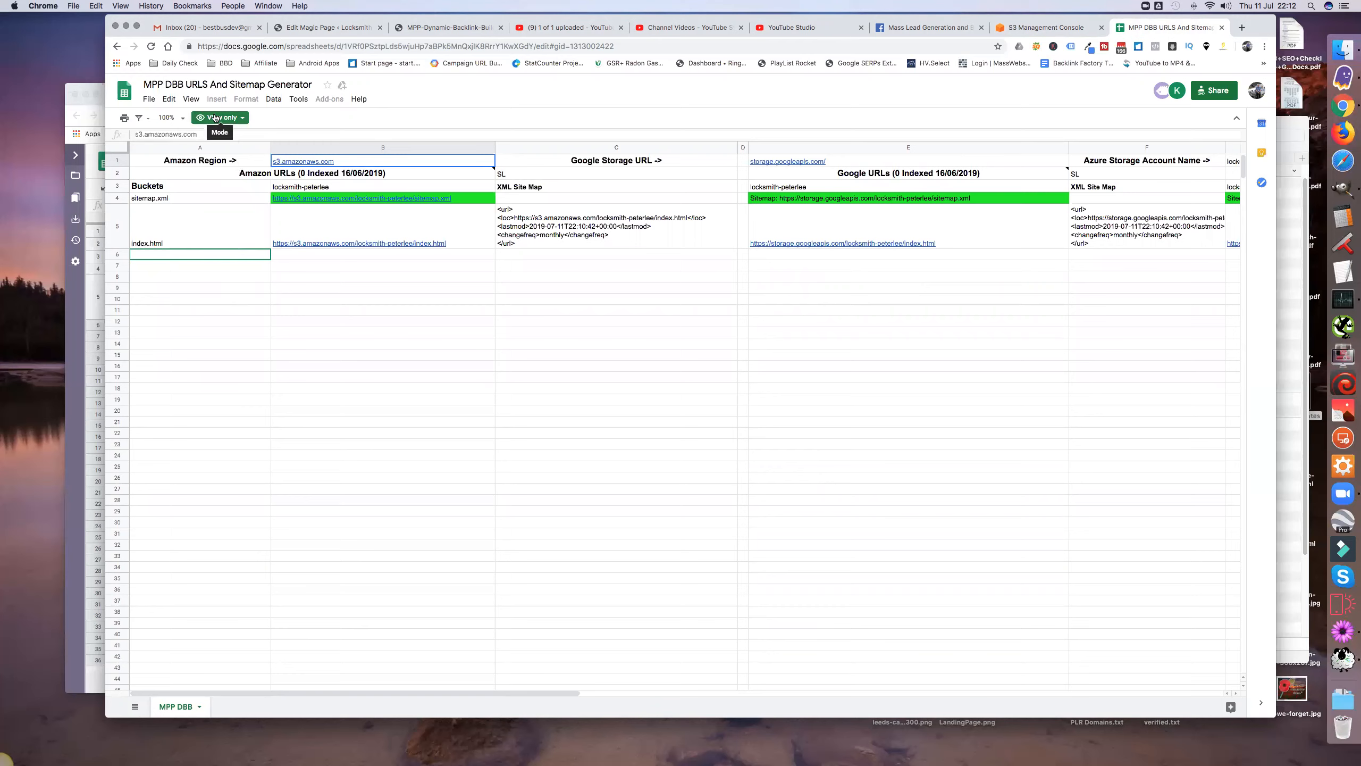
{"action": "left_click", "coordinate": [149, 100]}
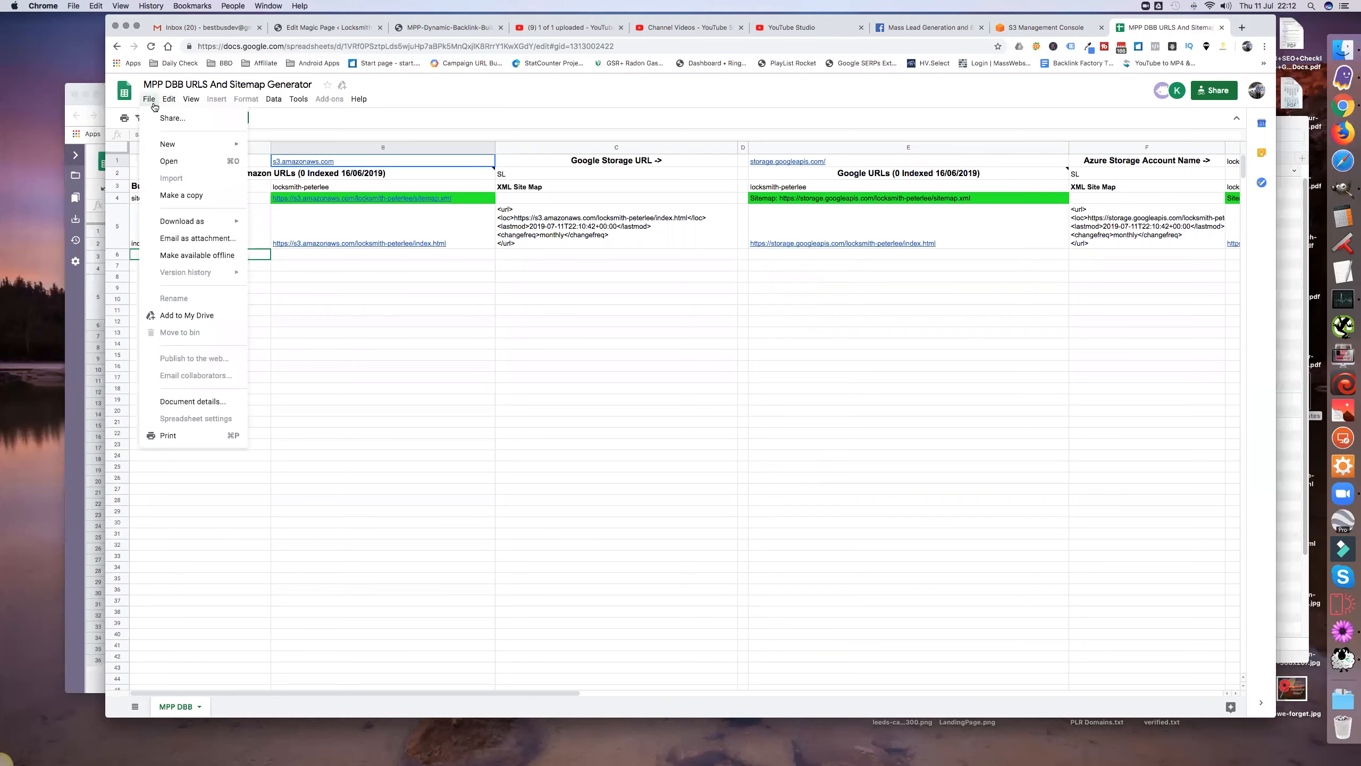
{"action": "left_click", "coordinate": [204, 195]}
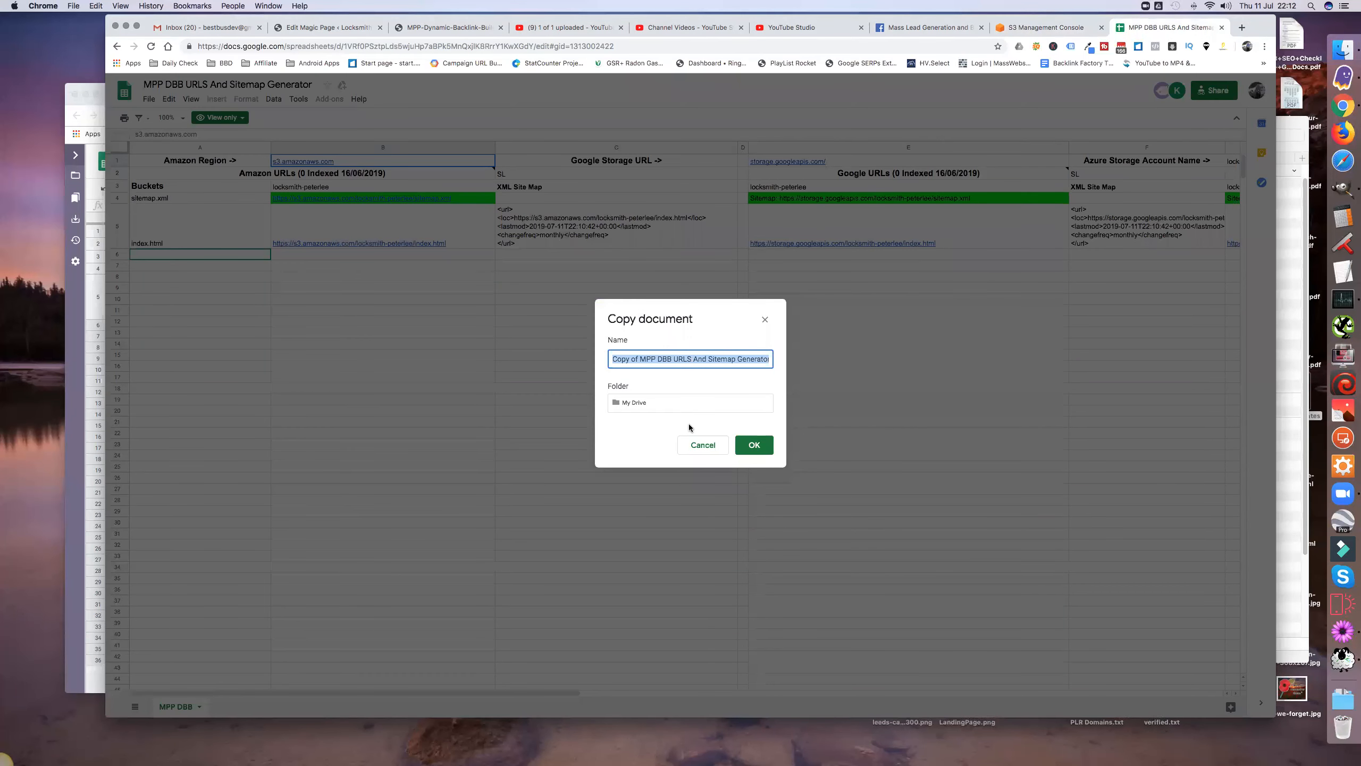
{"action": "left_click", "coordinate": [754, 445]}
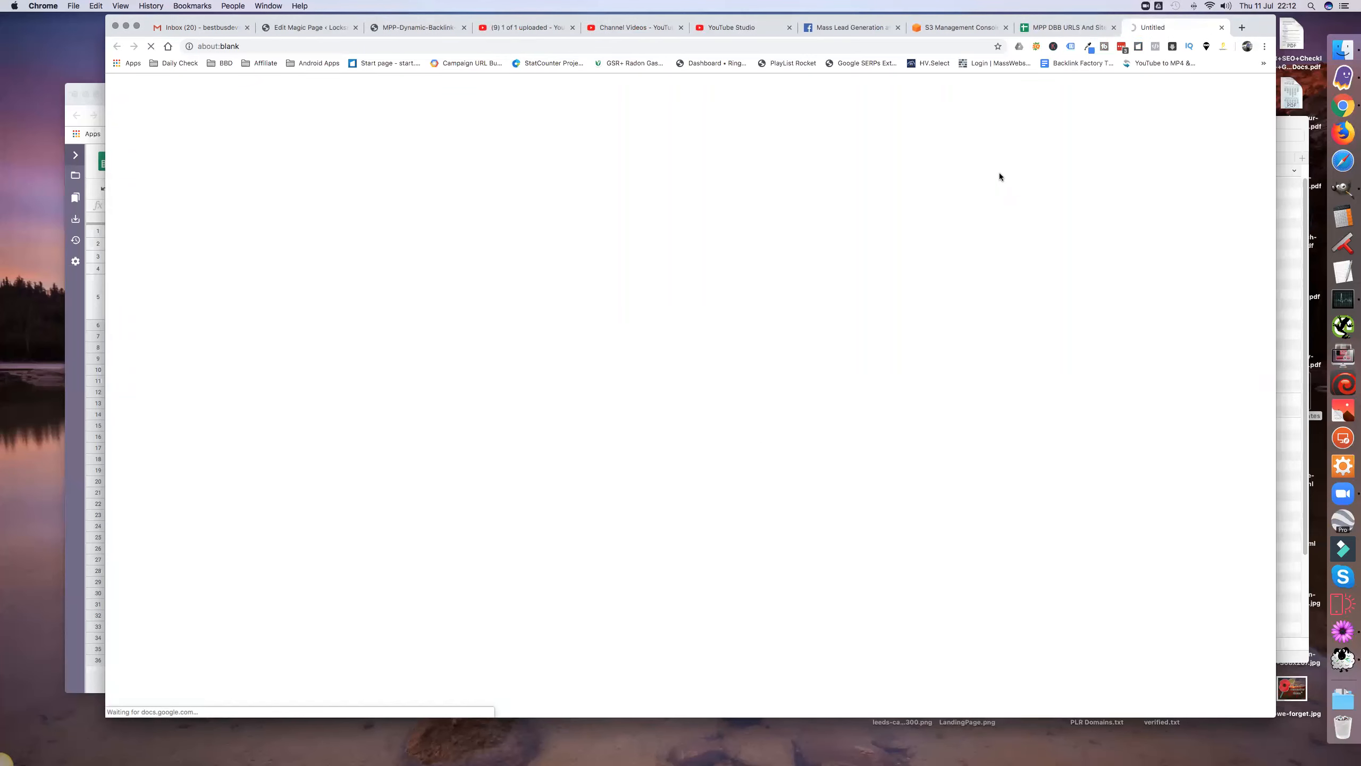
{"action": "left_click", "coordinate": [1059, 27]}
{"action": "left_click", "coordinate": [1114, 27]}
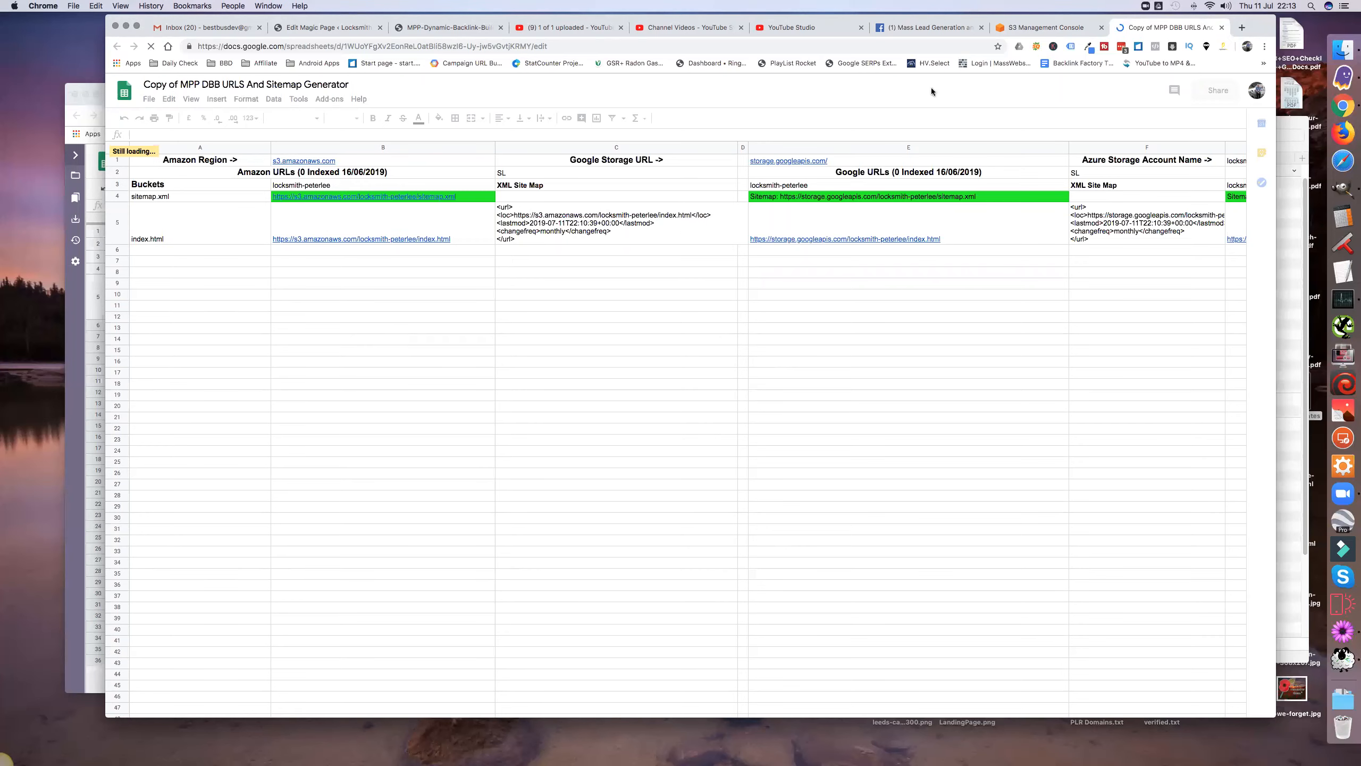
Return to the S3 console and bring up the list of all buckets
{"action": "left_click", "coordinate": [1006, 39]}
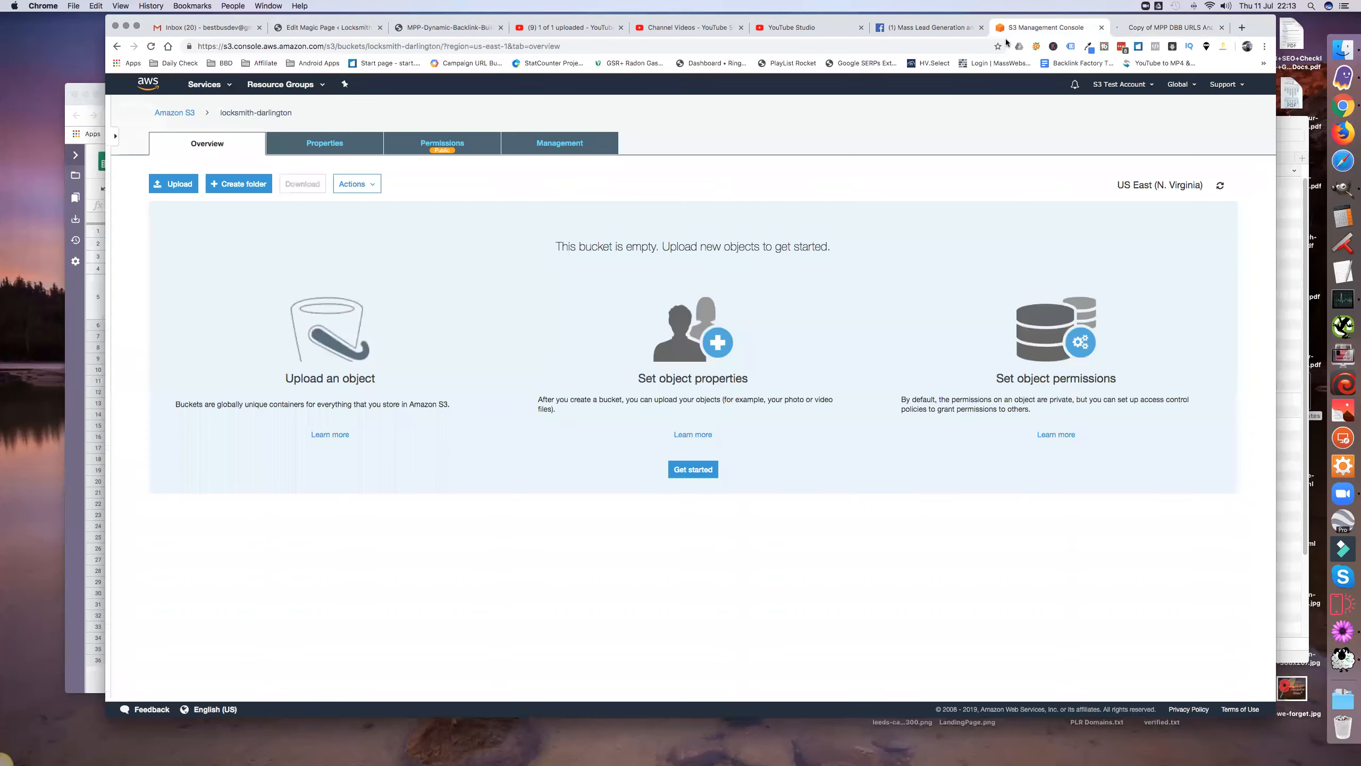
{"action": "left_click", "coordinate": [175, 115]}
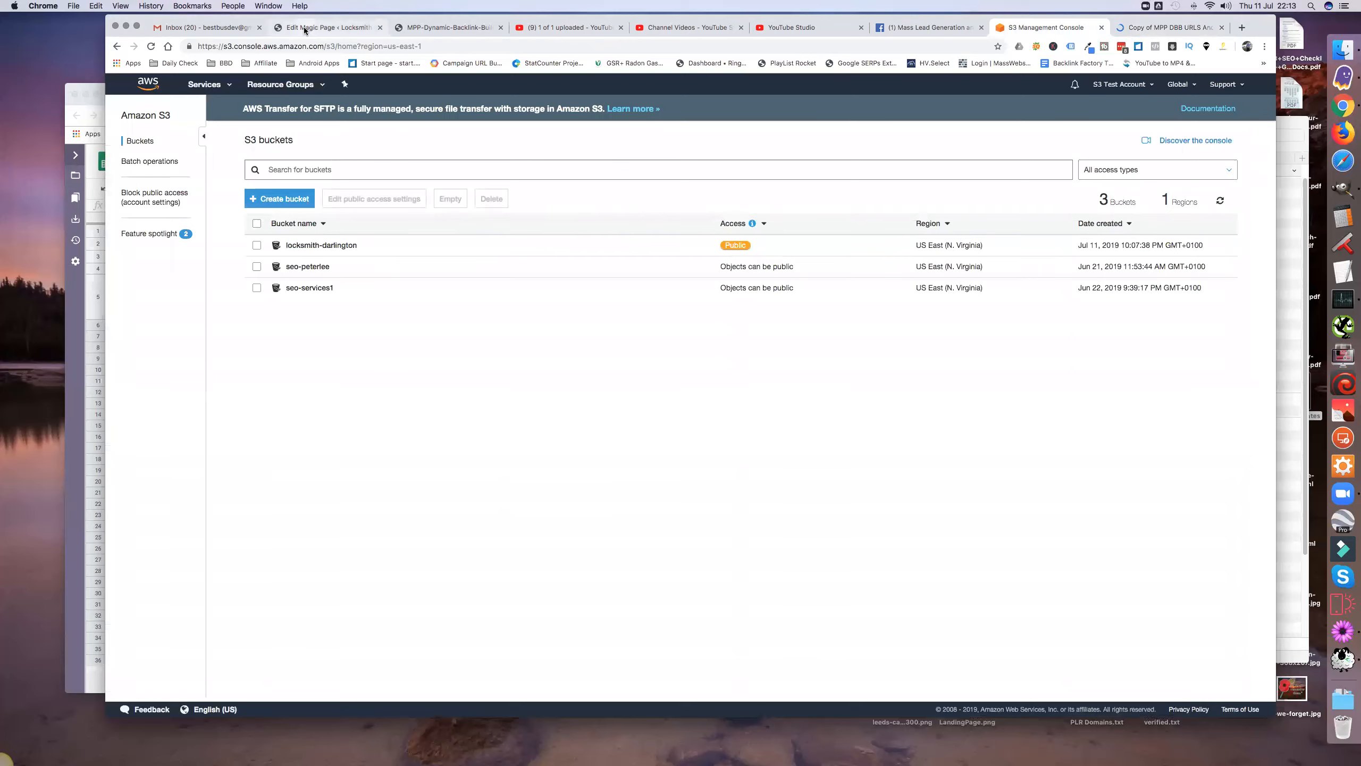
Switch to the WordPress Magic Page editor and update the SEO Services in [location] page
{"action": "left_click", "coordinate": [304, 30]}
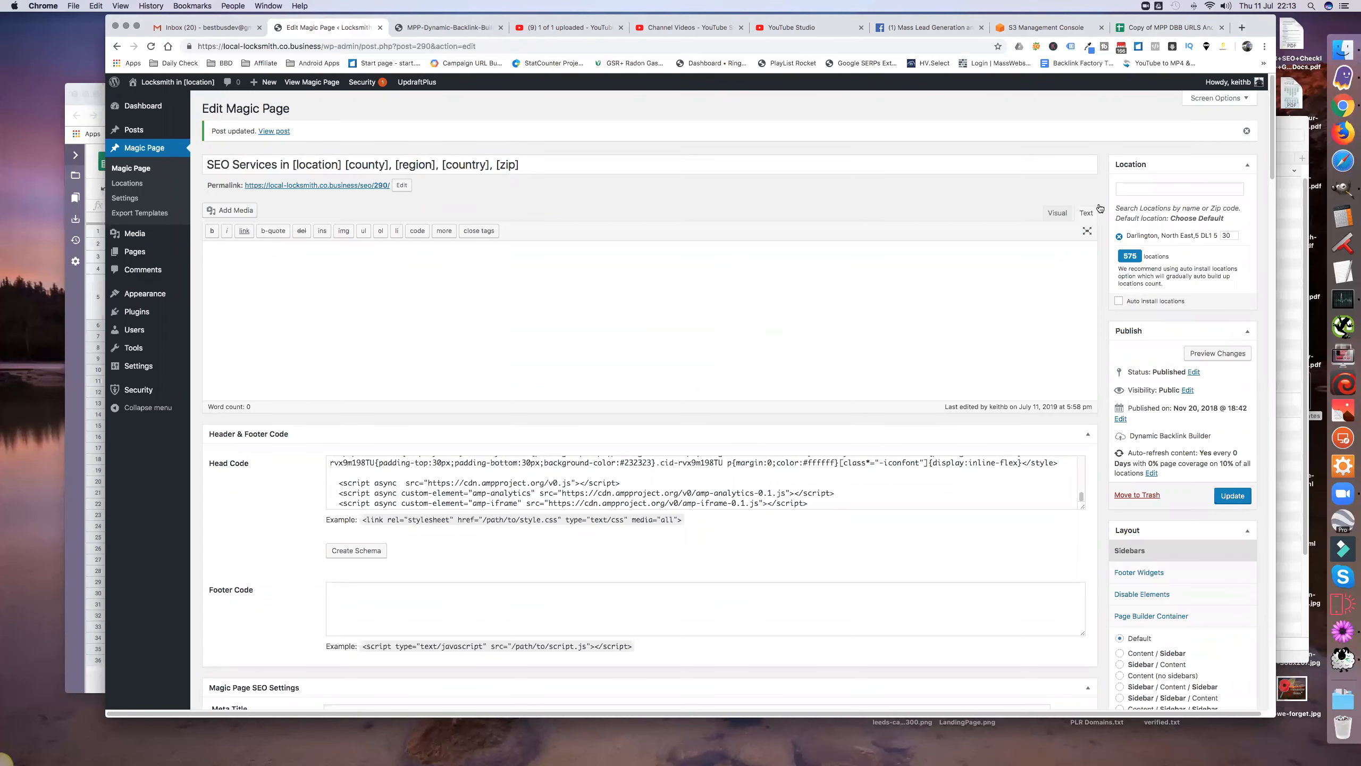
{"action": "scroll", "coordinate": [1010, 504], "scroll_direction": "down", "scroll_amount": 2}
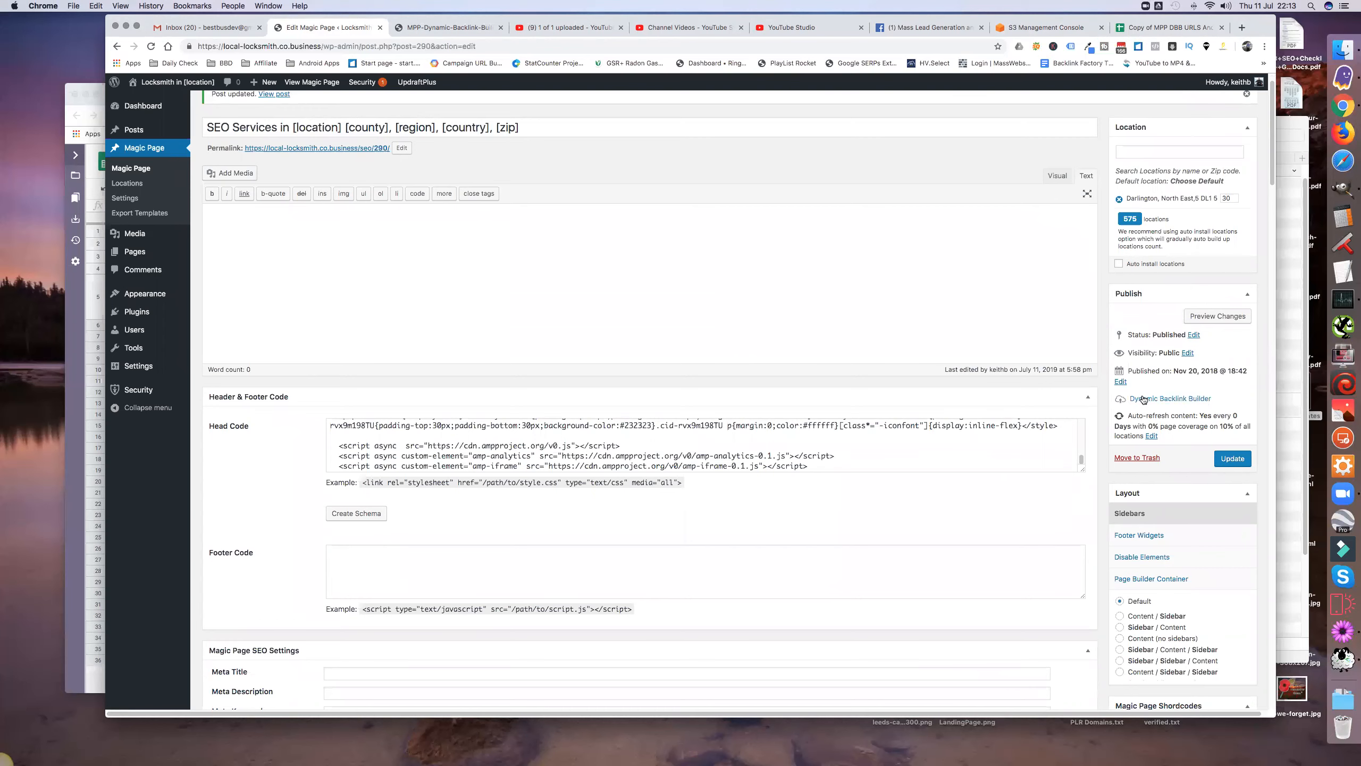
{"action": "left_click", "coordinate": [1227, 458]}
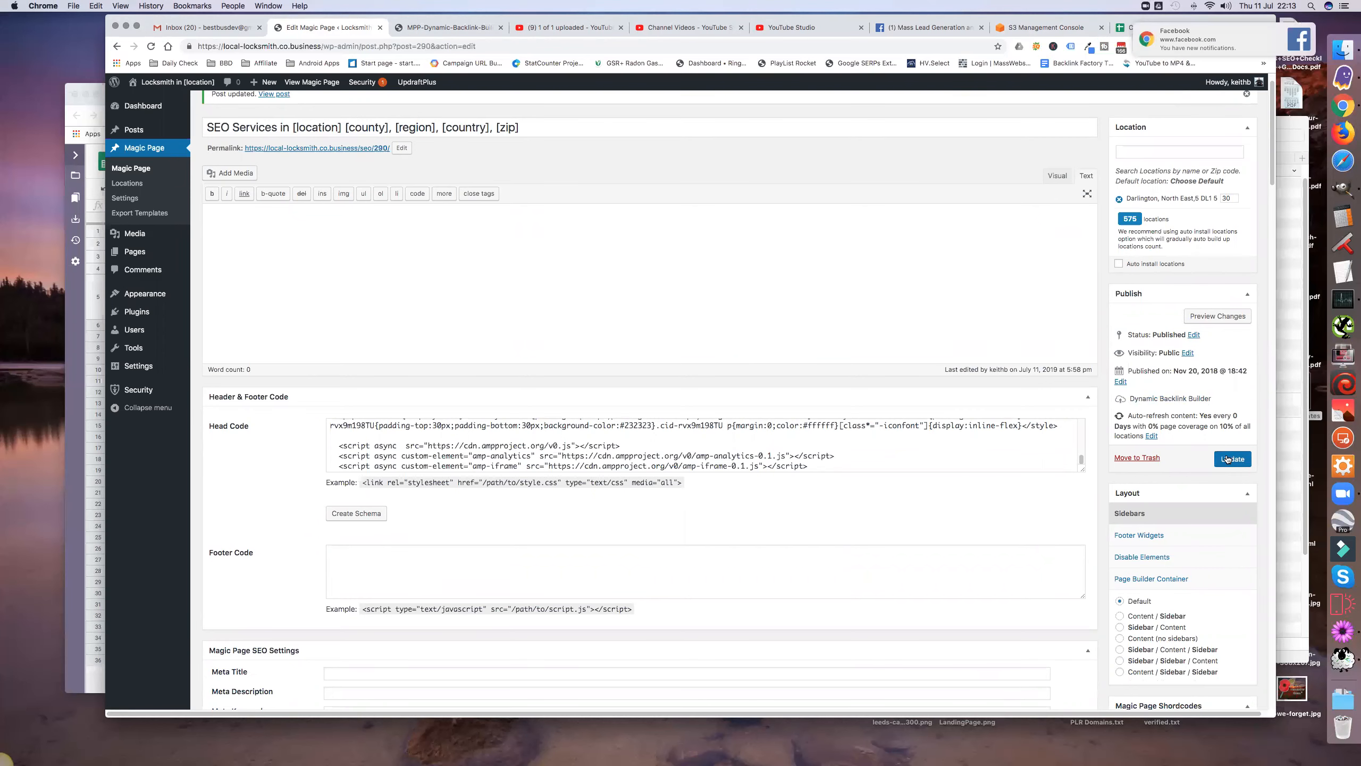
{"action": "left_click", "coordinate": [1227, 459]}
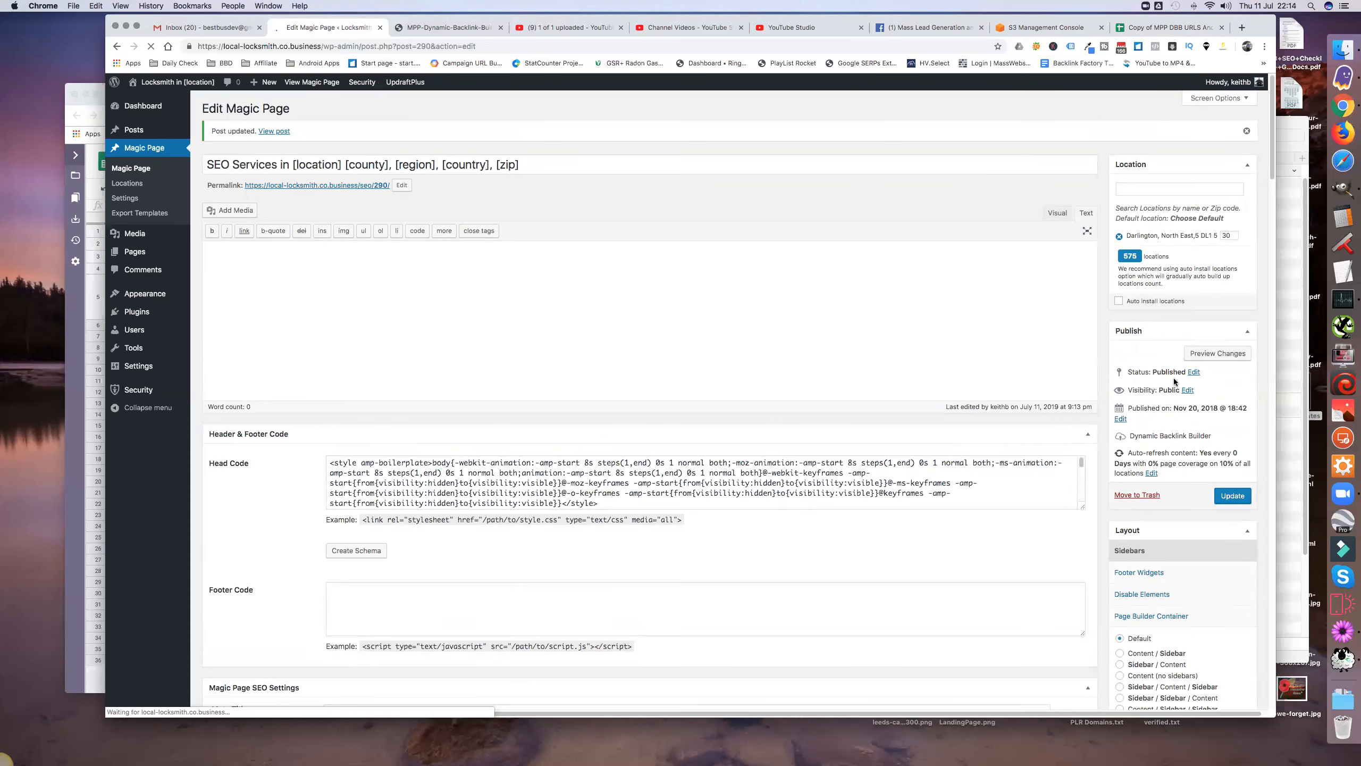
Open the Dynamic Backlink Builder and set its install subdirectory to locksmith-darlington, matching the S3 bucket name
{"action": "left_click", "coordinate": [1158, 438]}
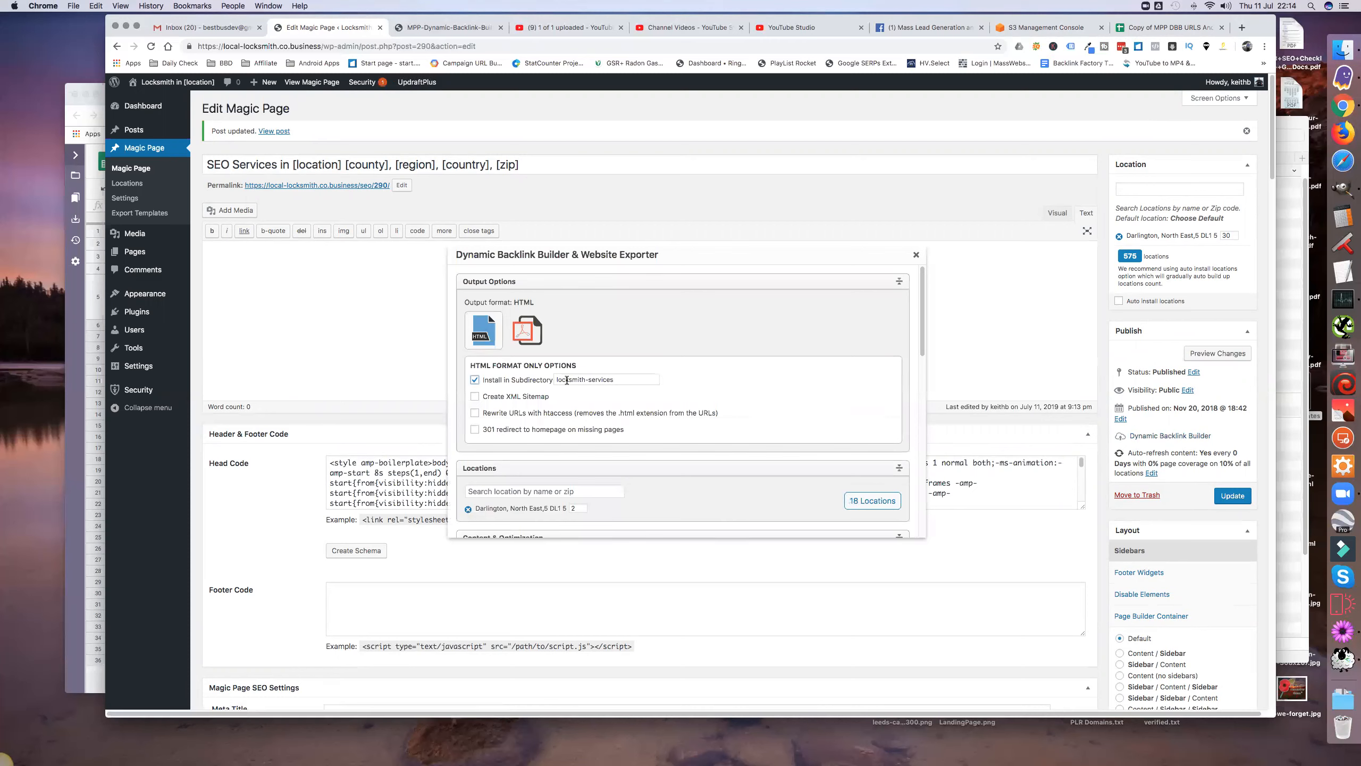
{"action": "triple_click", "coordinate": [564, 378]}
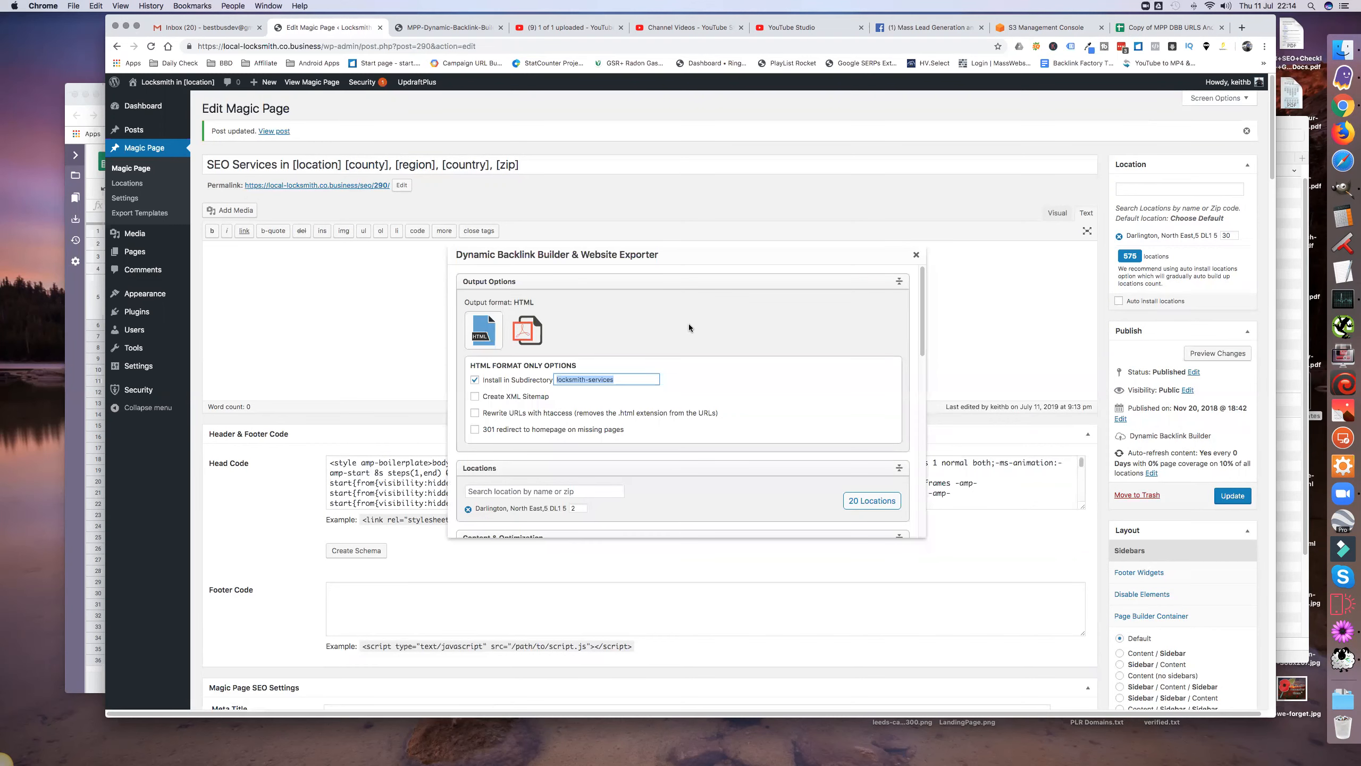
{"action": "left_click", "coordinate": [1036, 28]}
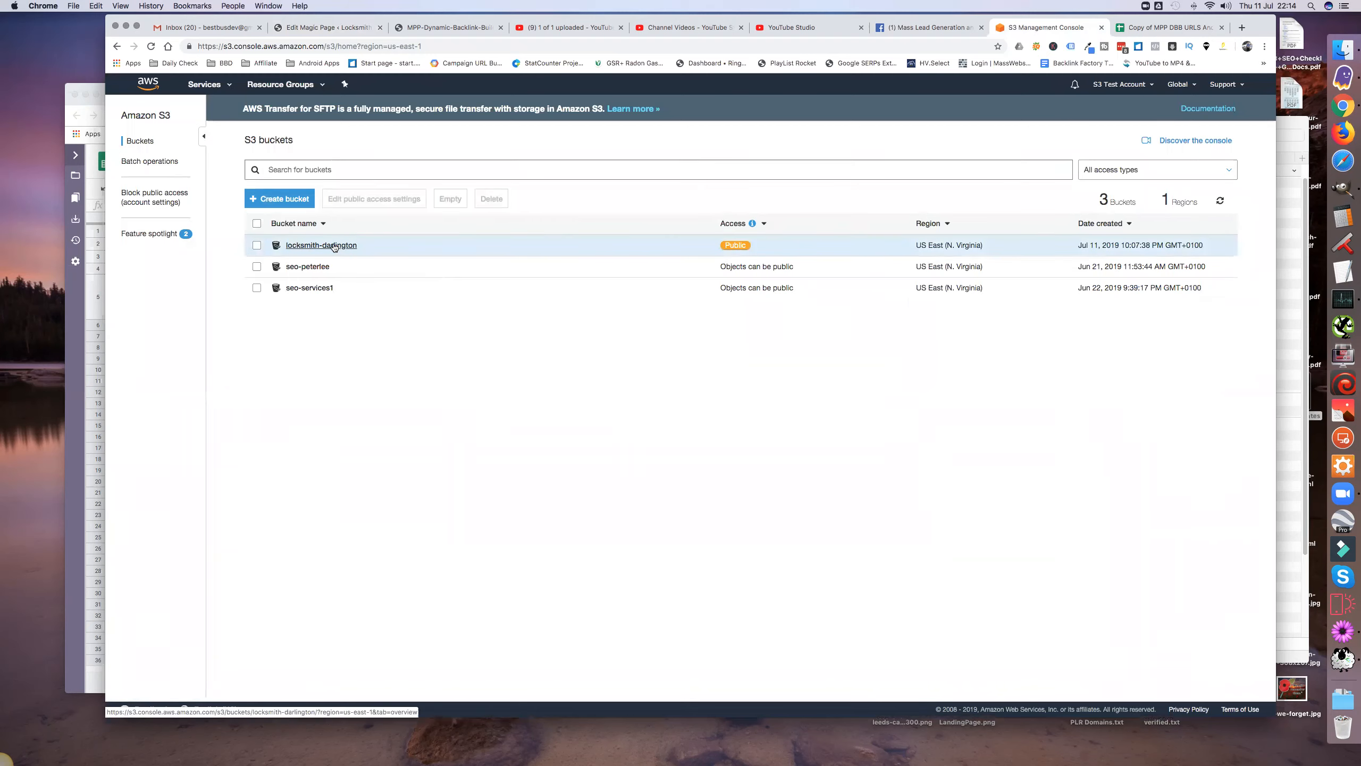
{"action": "left_click", "coordinate": [324, 27]}
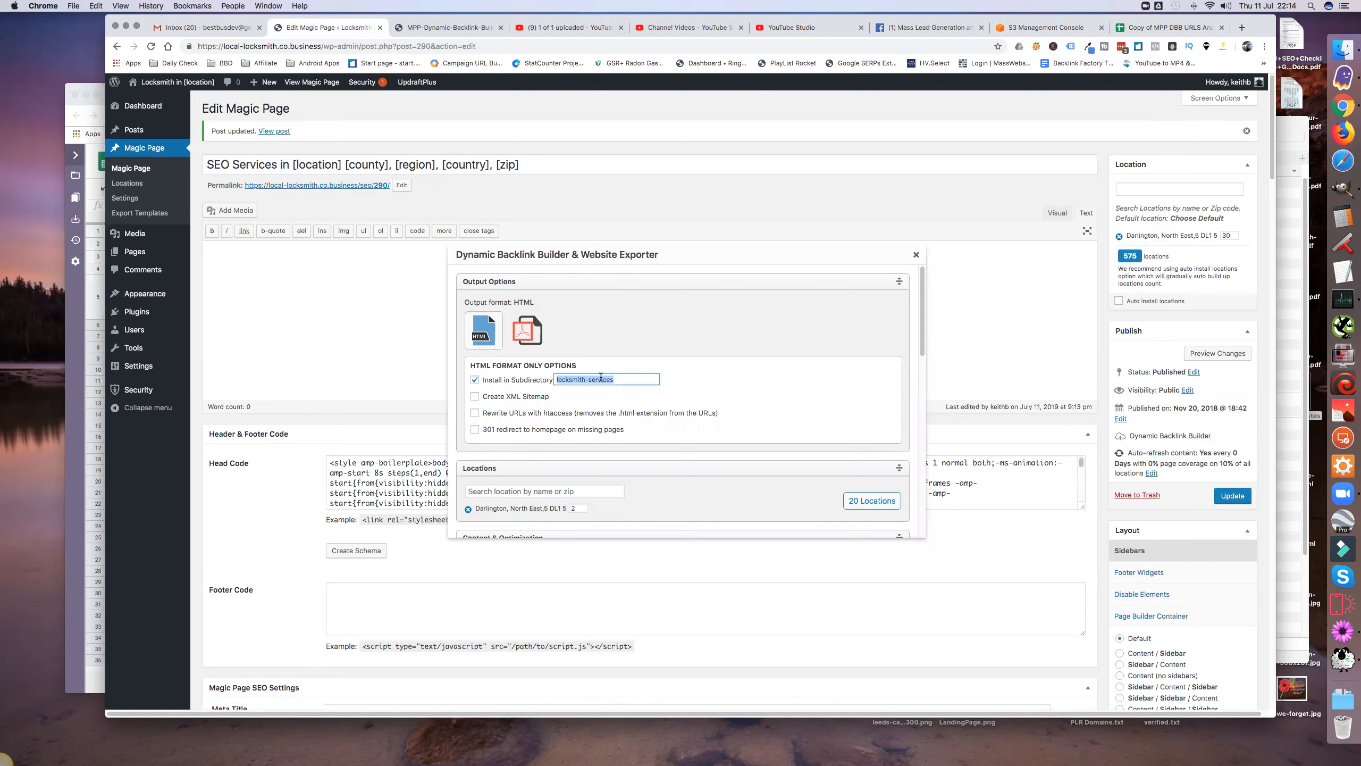
{"action": "double_click", "coordinate": [651, 375]}
{"action": "type", "text": "darlington"}
{"action": "scroll", "coordinate": [722, 395], "scroll_direction": "down", "scroll_amount": 1}
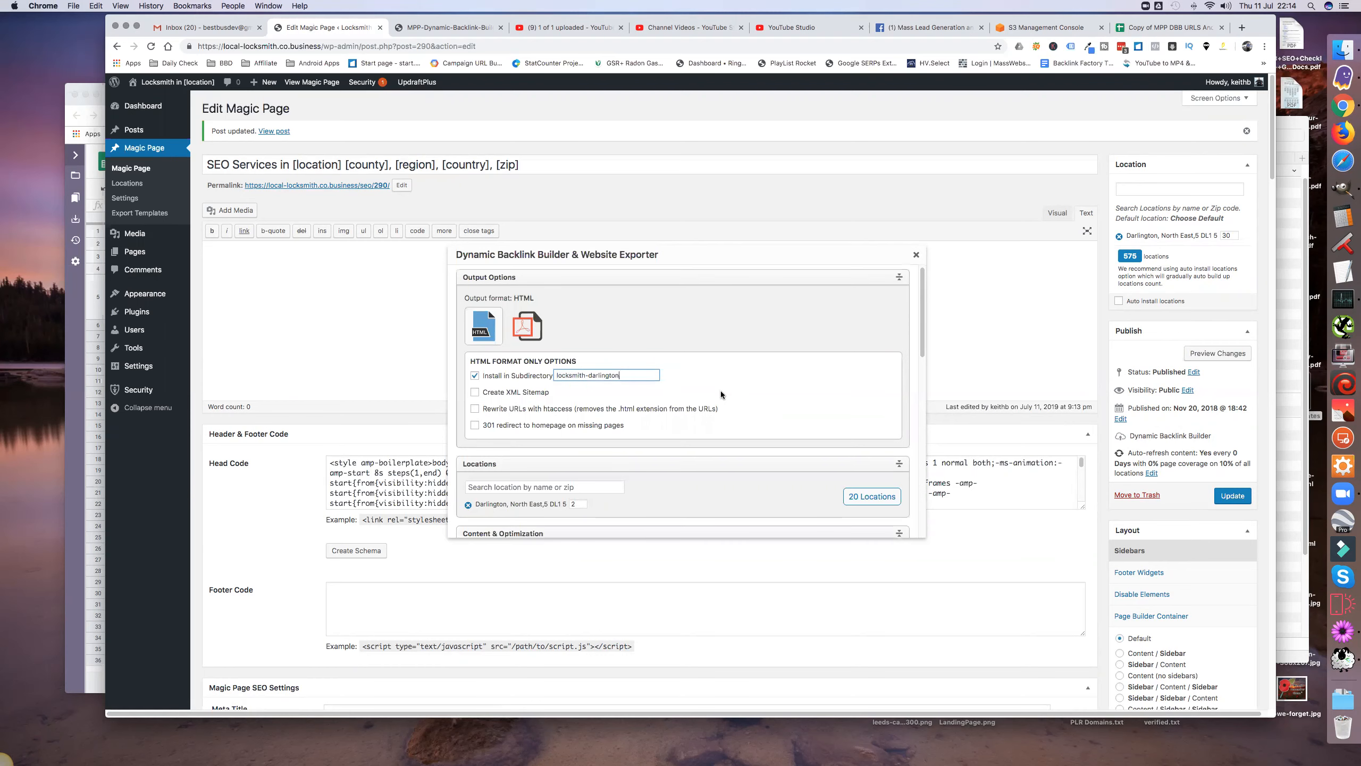
Review the remaining location, content, title, filename and template settings, and export the backlink pages as HTML
{"action": "right_click", "coordinate": [537, 487]}
{"action": "left_click", "coordinate": [709, 465]}
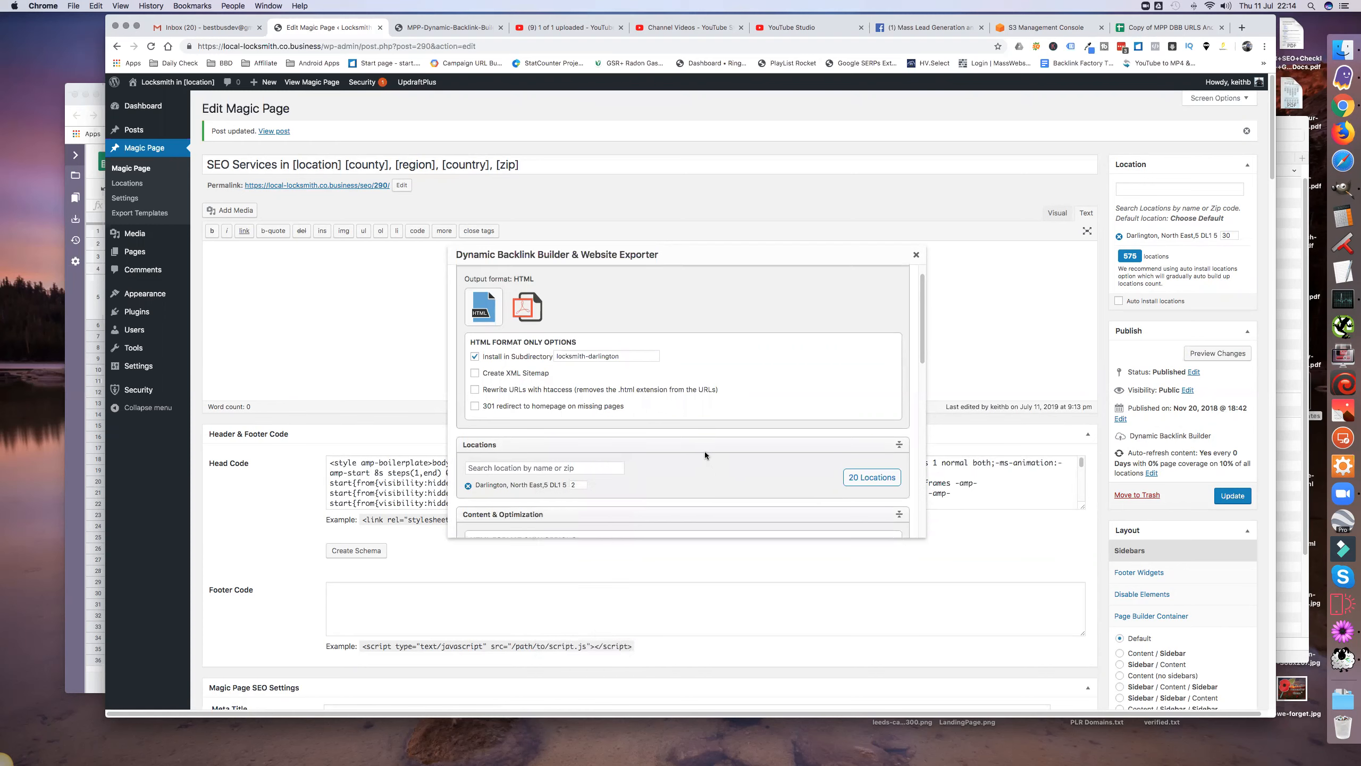
{"action": "scroll", "coordinate": [703, 451], "scroll_direction": "down", "scroll_amount": 5}
{"action": "scroll", "coordinate": [674, 444], "scroll_direction": "down", "scroll_amount": 8}
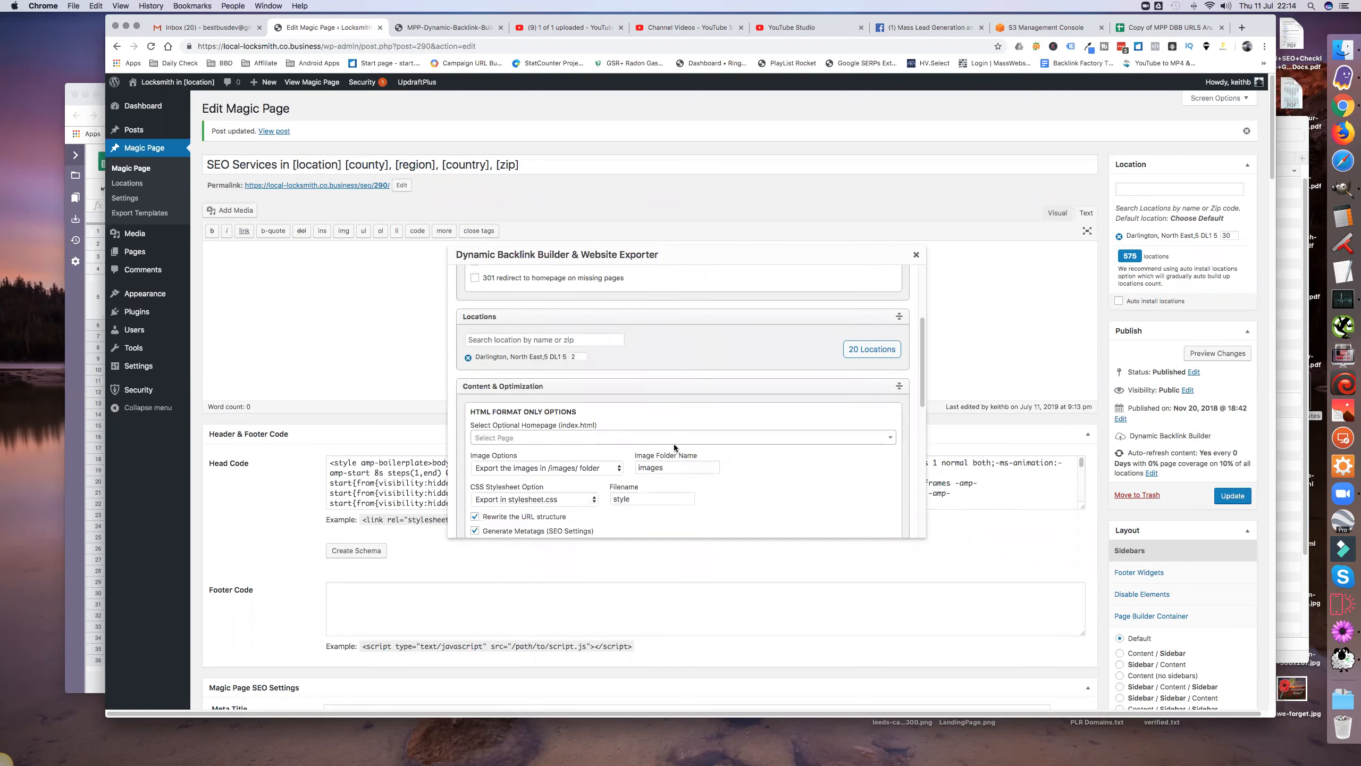
{"action": "scroll", "coordinate": [674, 446], "scroll_direction": "down", "scroll_amount": 6}
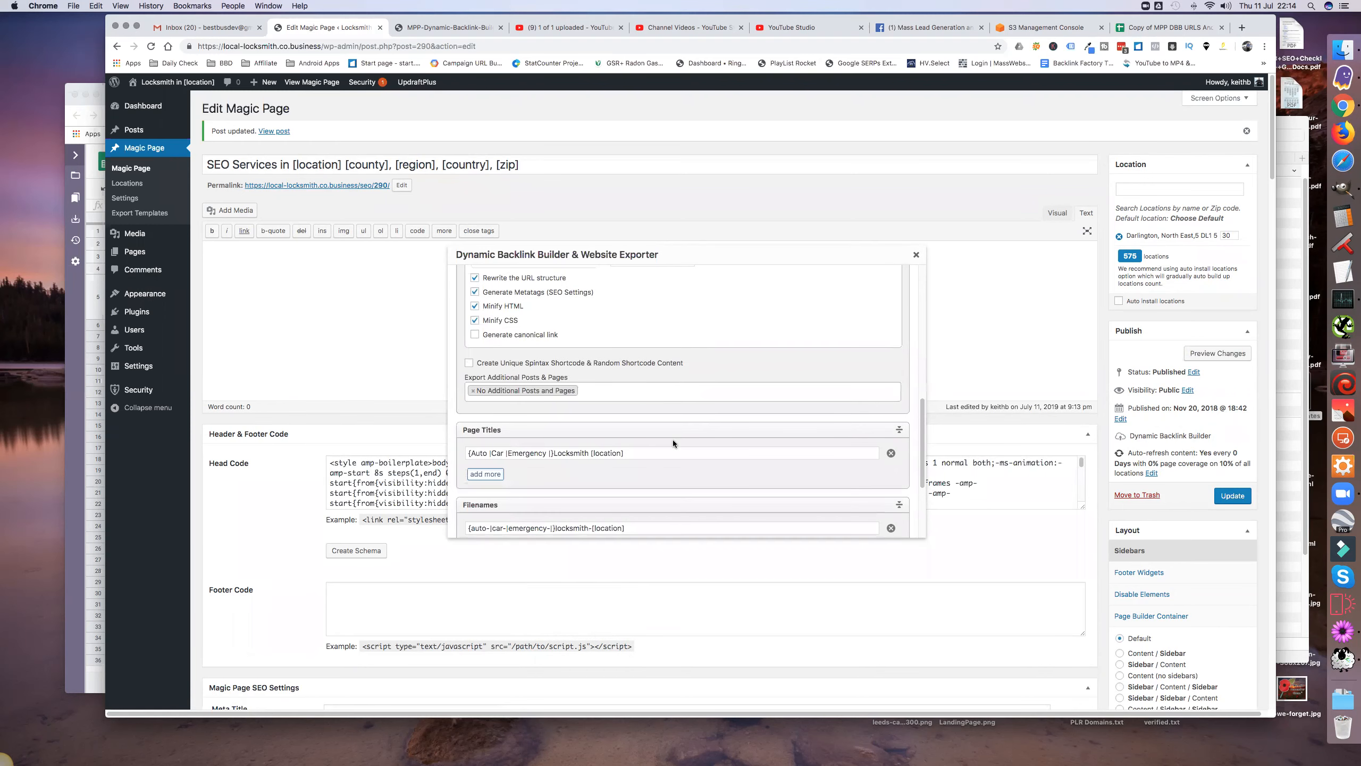
{"action": "scroll", "coordinate": [672, 440], "scroll_direction": "down", "scroll_amount": 3}
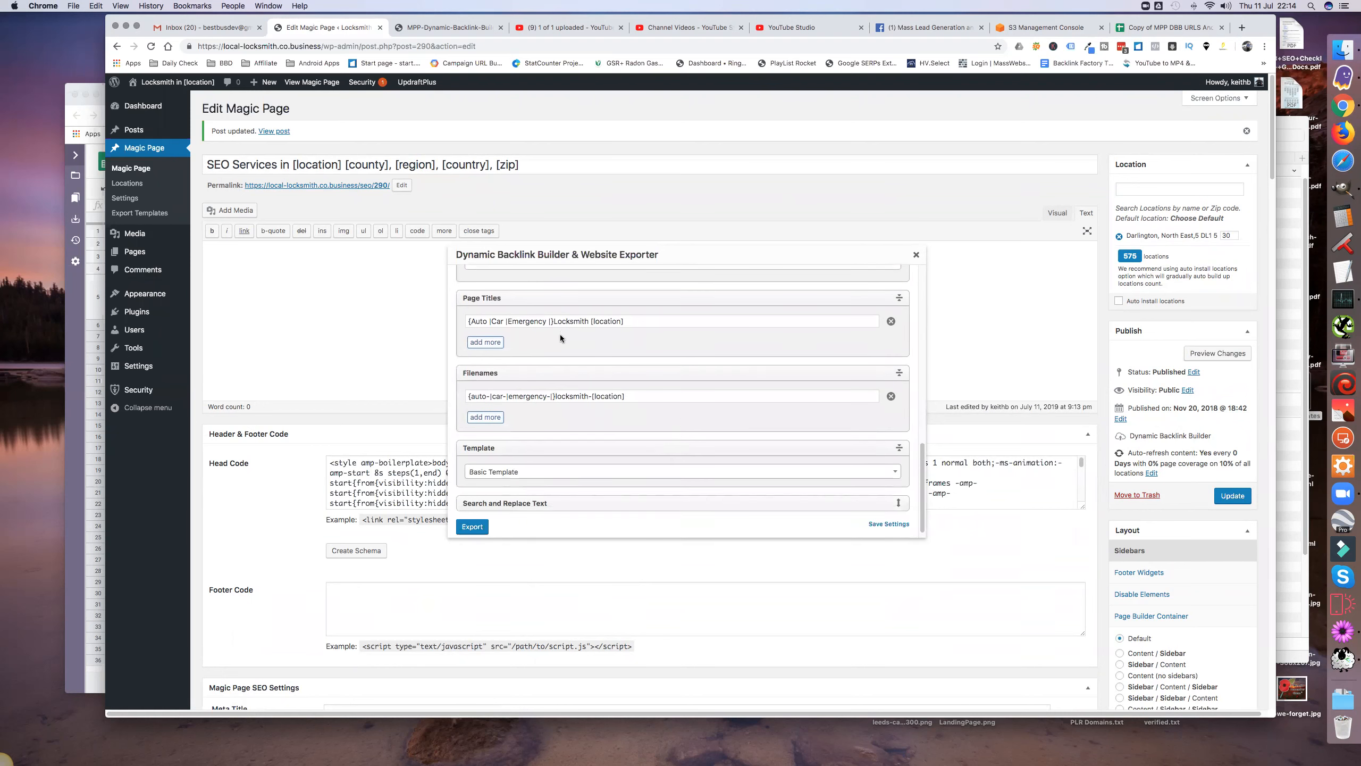
{"action": "scroll", "coordinate": [610, 404], "scroll_direction": "down", "scroll_amount": 1}
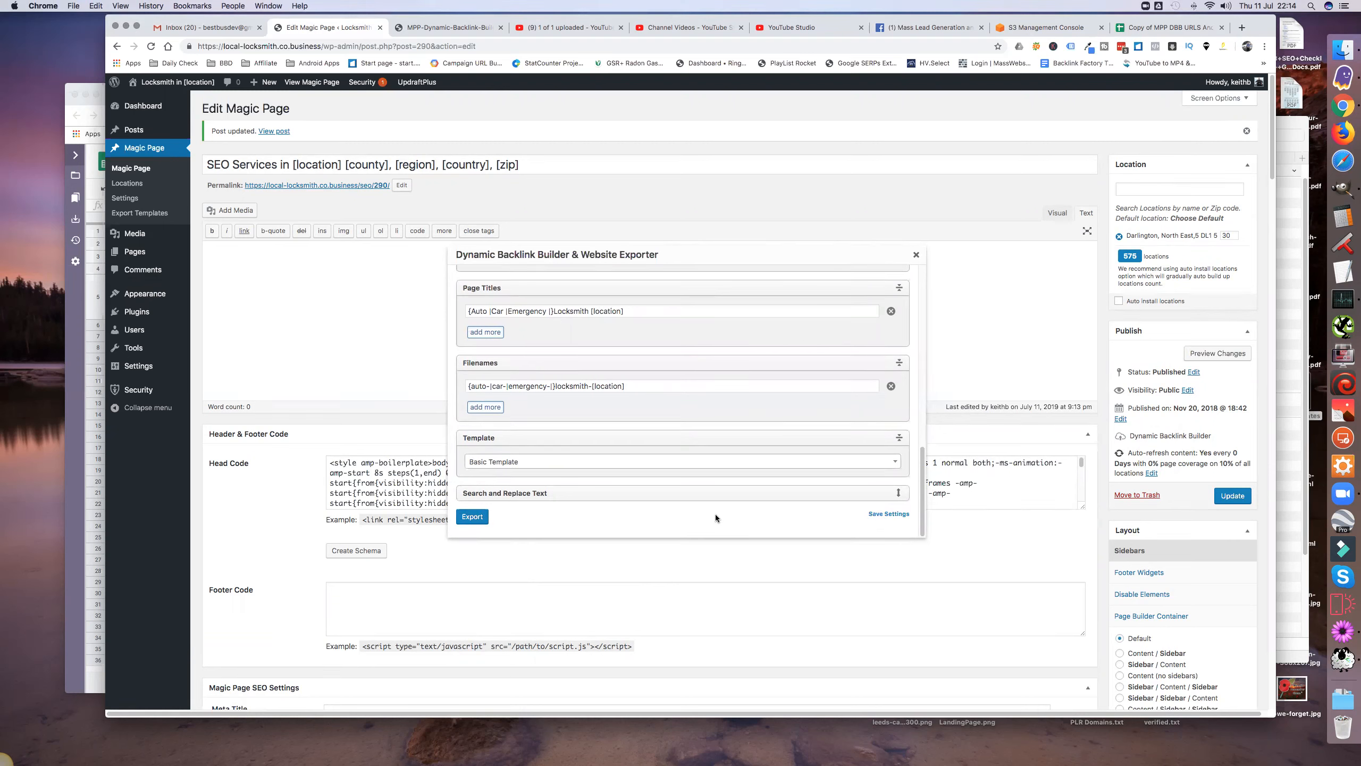
{"action": "left_click", "coordinate": [474, 517]}
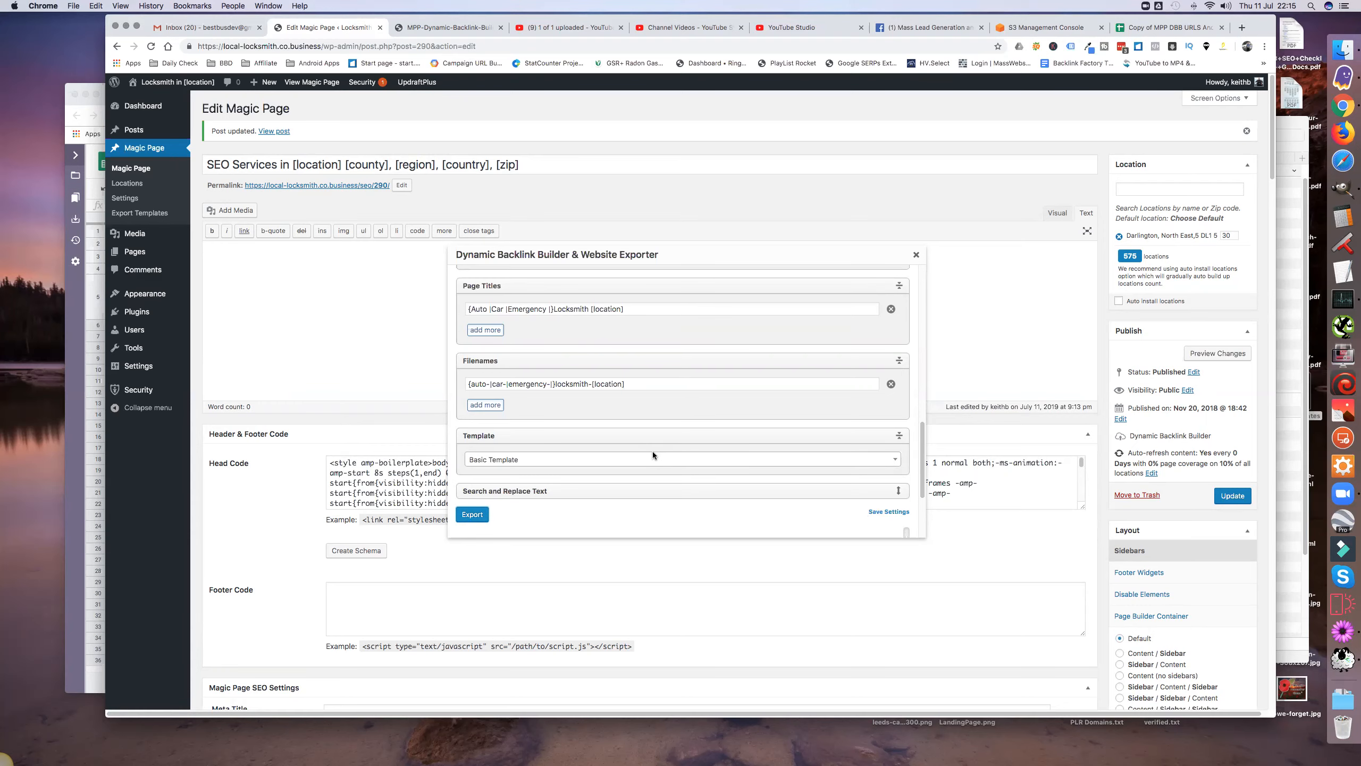
{"action": "scroll", "coordinate": [653, 451], "scroll_direction": "down", "scroll_amount": 3}
{"action": "scroll", "coordinate": [653, 448], "scroll_direction": "down", "scroll_amount": 2}
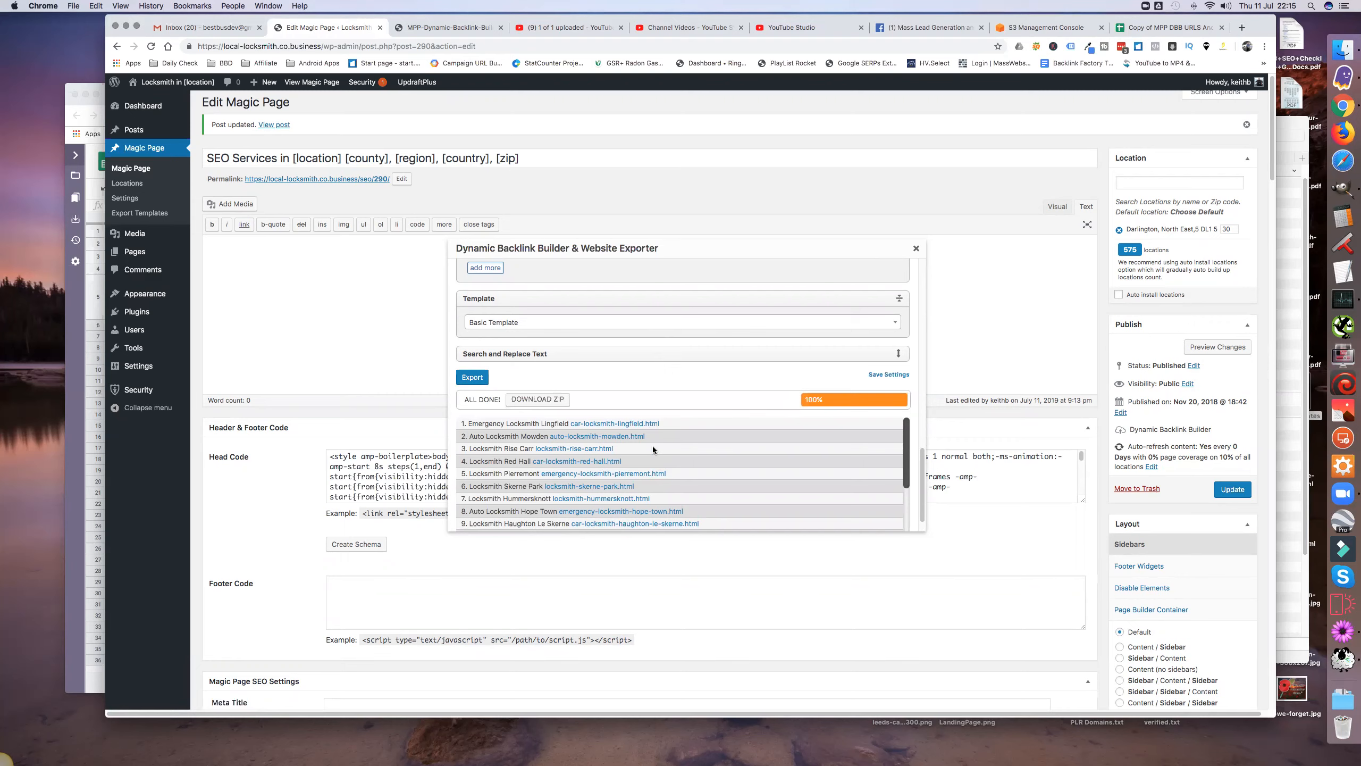
Save the exported pages as download (3).zip in the Downloads folder and close the exporter
{"action": "left_click", "coordinate": [537, 399]}
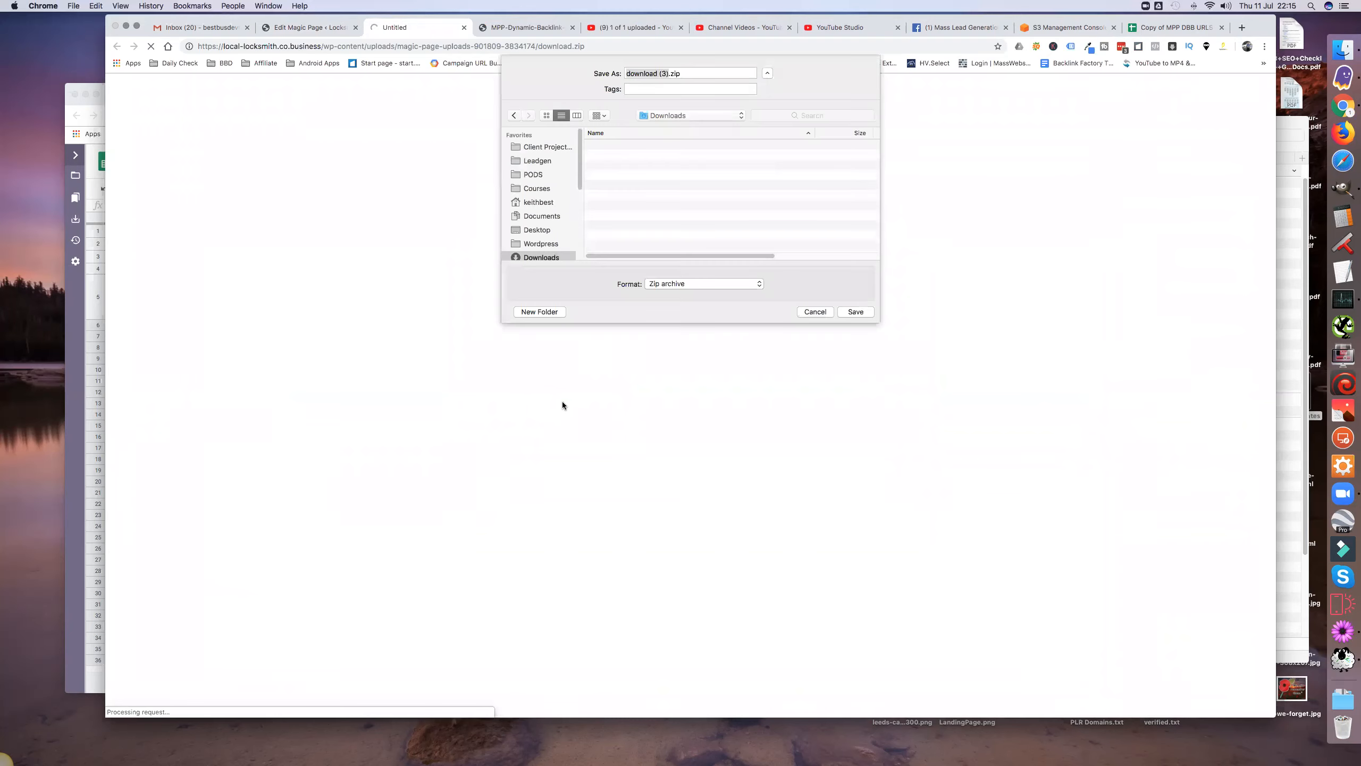
{"action": "left_click", "coordinate": [856, 312]}
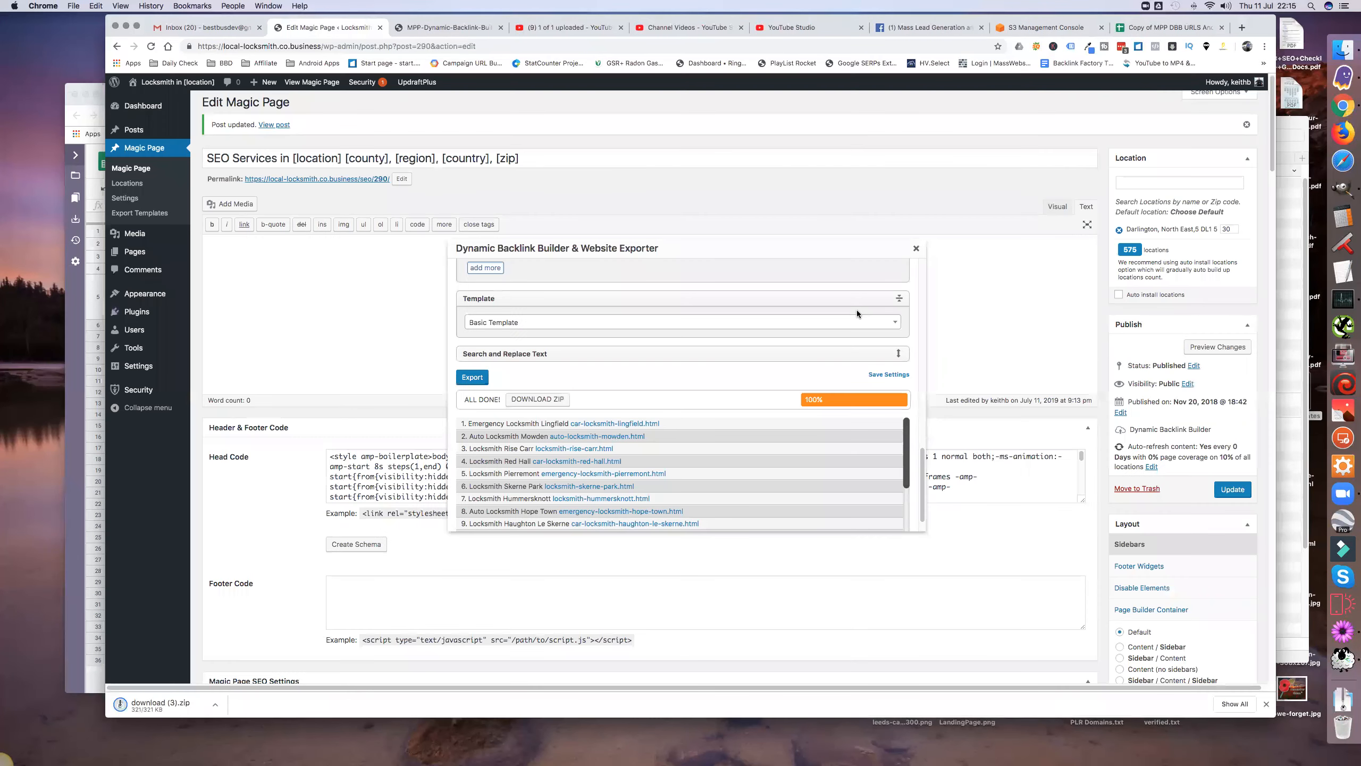
{"action": "right_click", "coordinate": [855, 308]}
{"action": "left_click", "coordinate": [591, 408]}
{"action": "left_click", "coordinate": [916, 248]}
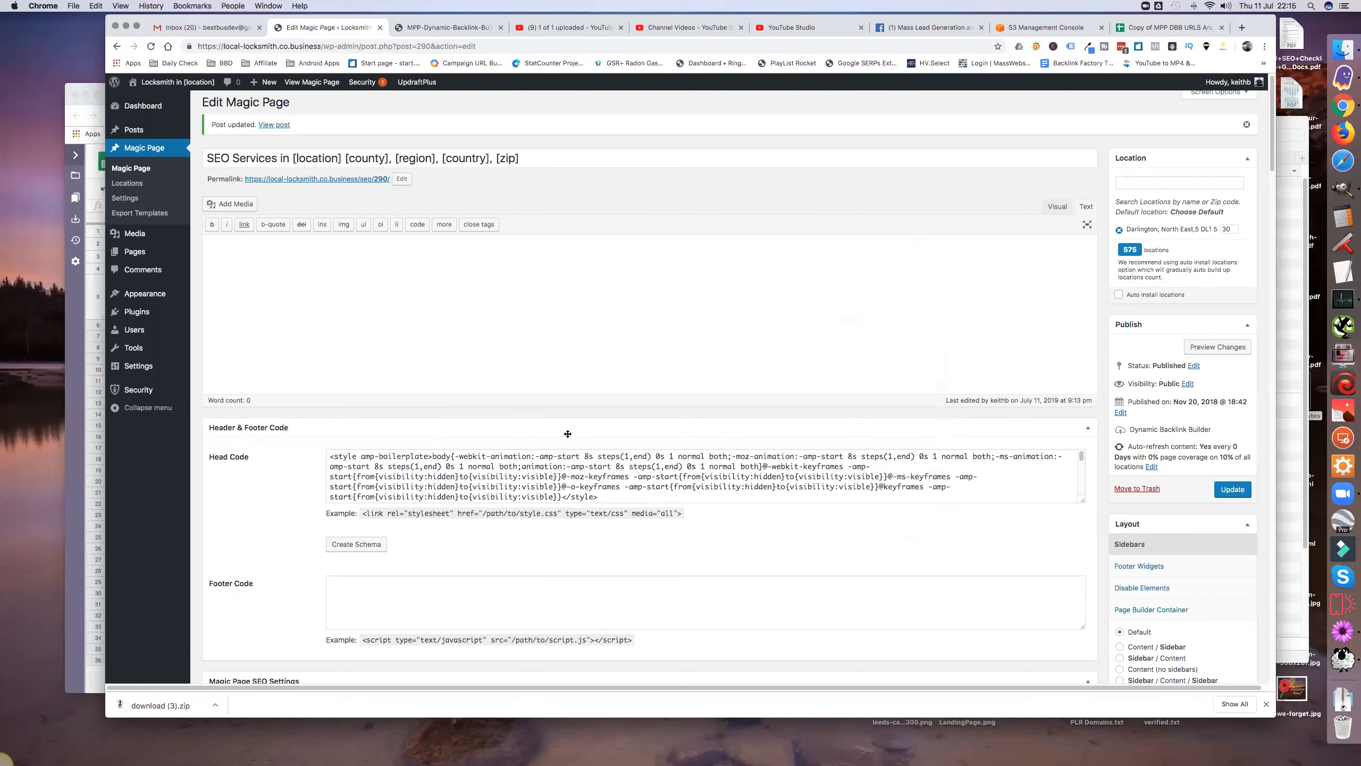
Open download (3).zip in Zipeg and extract it into the Downloads folder
{"action": "left_click", "coordinate": [215, 703]}
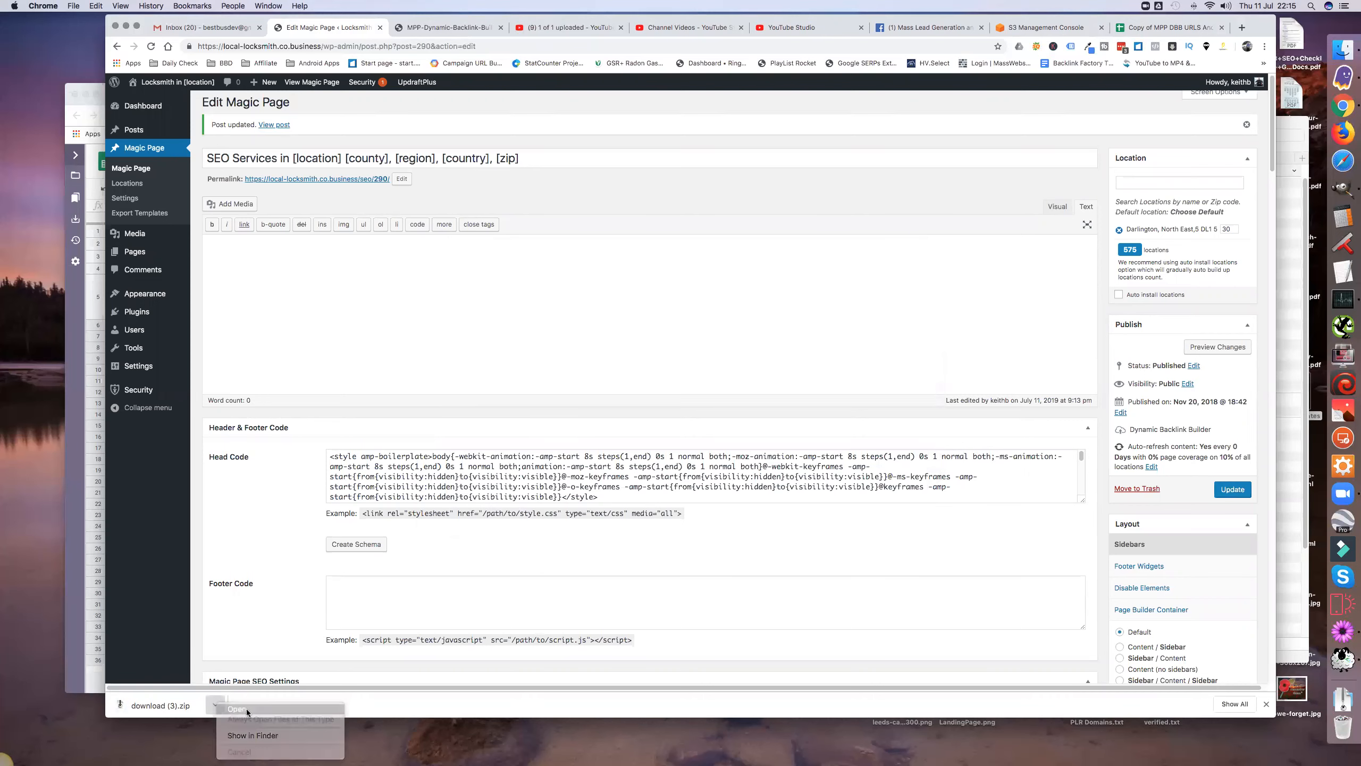
{"action": "left_click", "coordinate": [247, 709]}
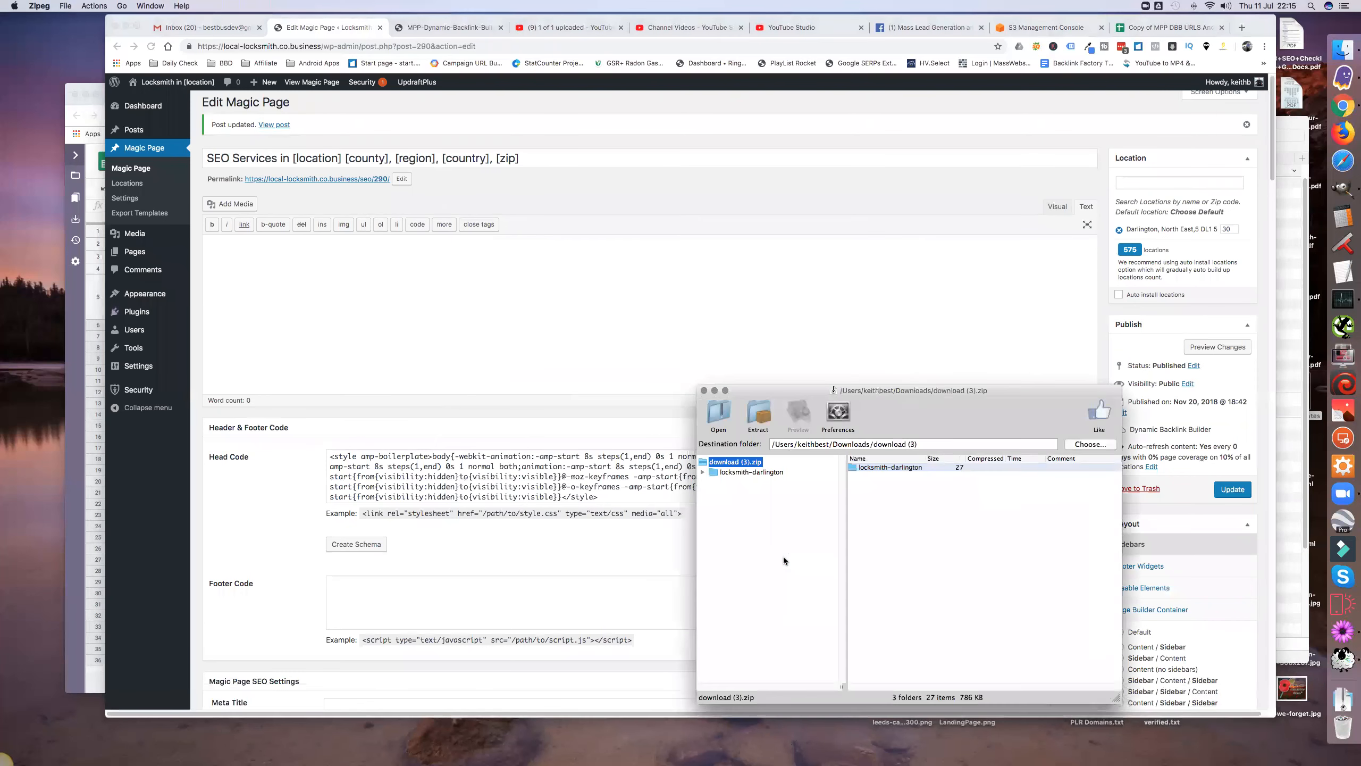
{"action": "left_click", "coordinate": [758, 420]}
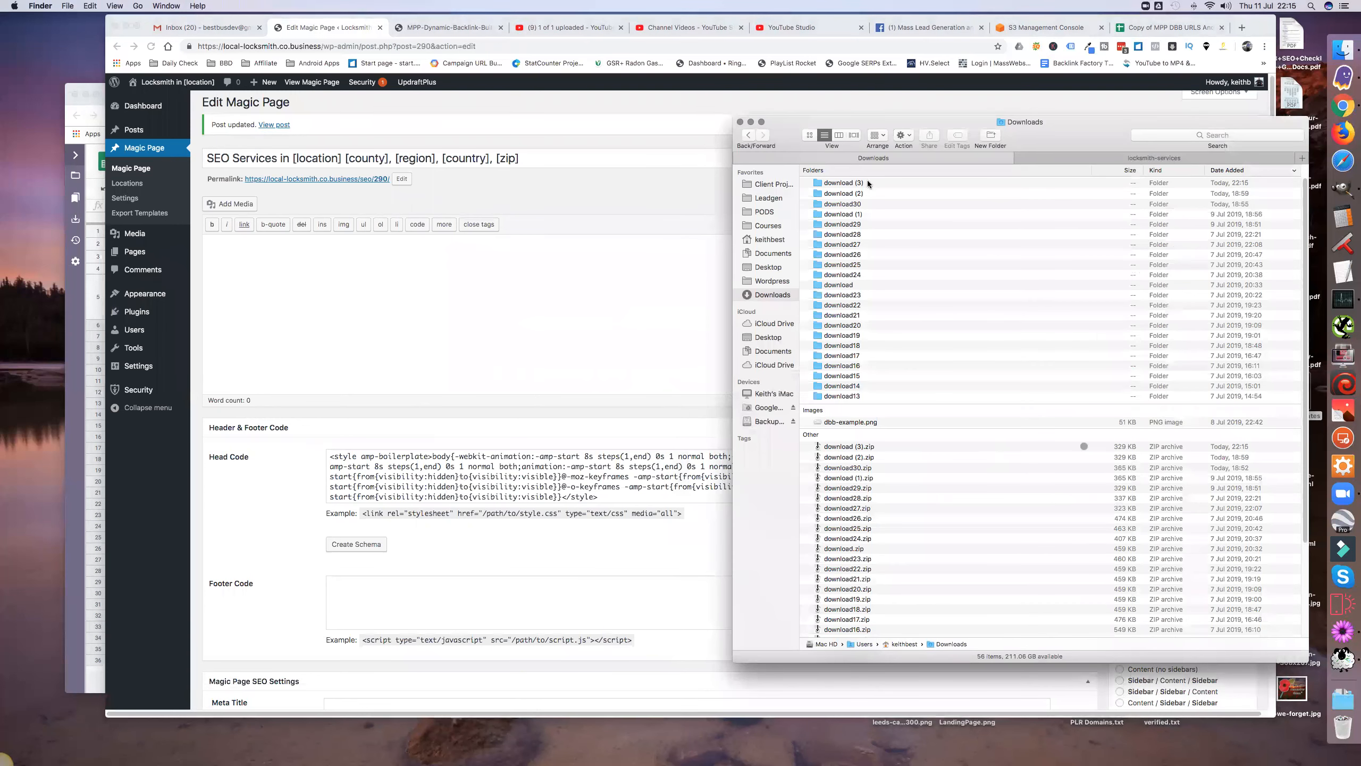
Open the extracted download (3) folder in Finder and go into the images folder inside locksmith-darlington
{"action": "double_click", "coordinate": [835, 183]}
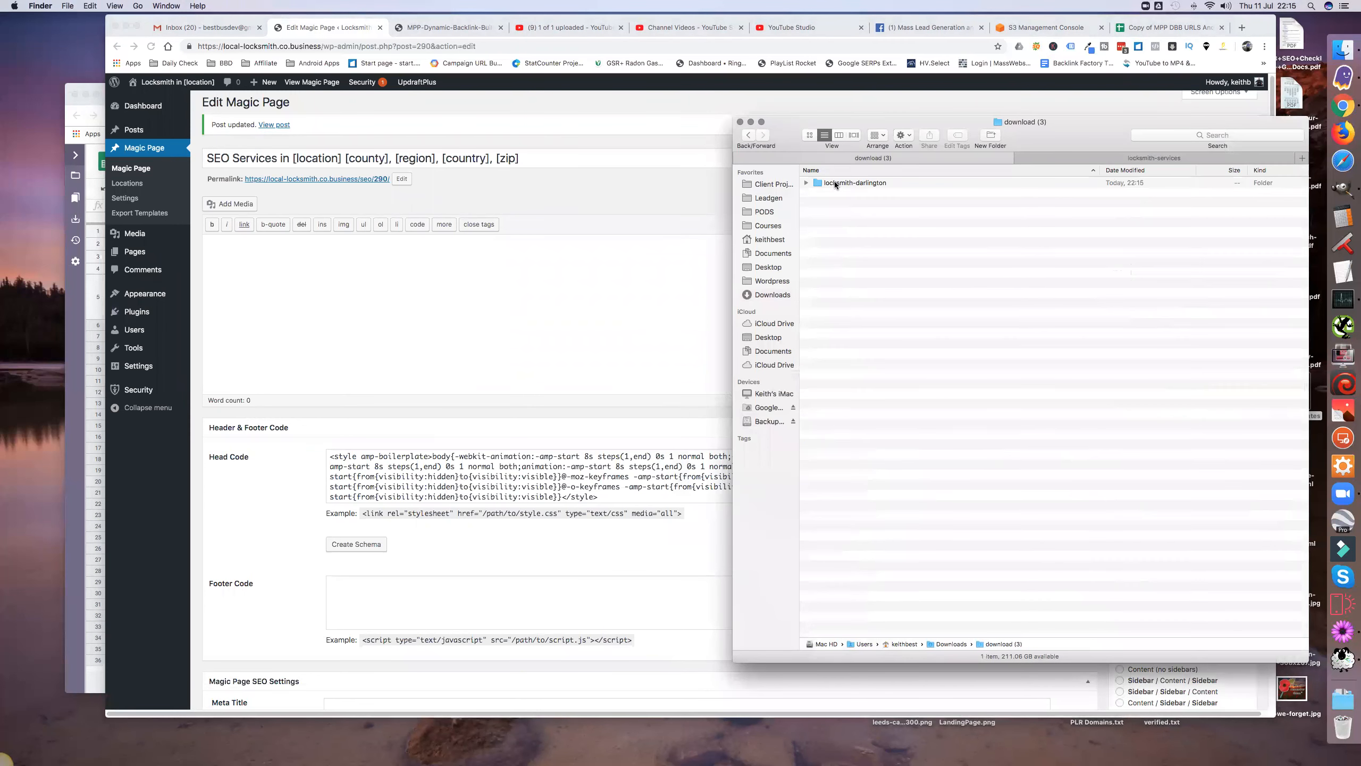
{"action": "left_click", "coordinate": [835, 183]}
{"action": "double_click", "coordinate": [835, 182]}
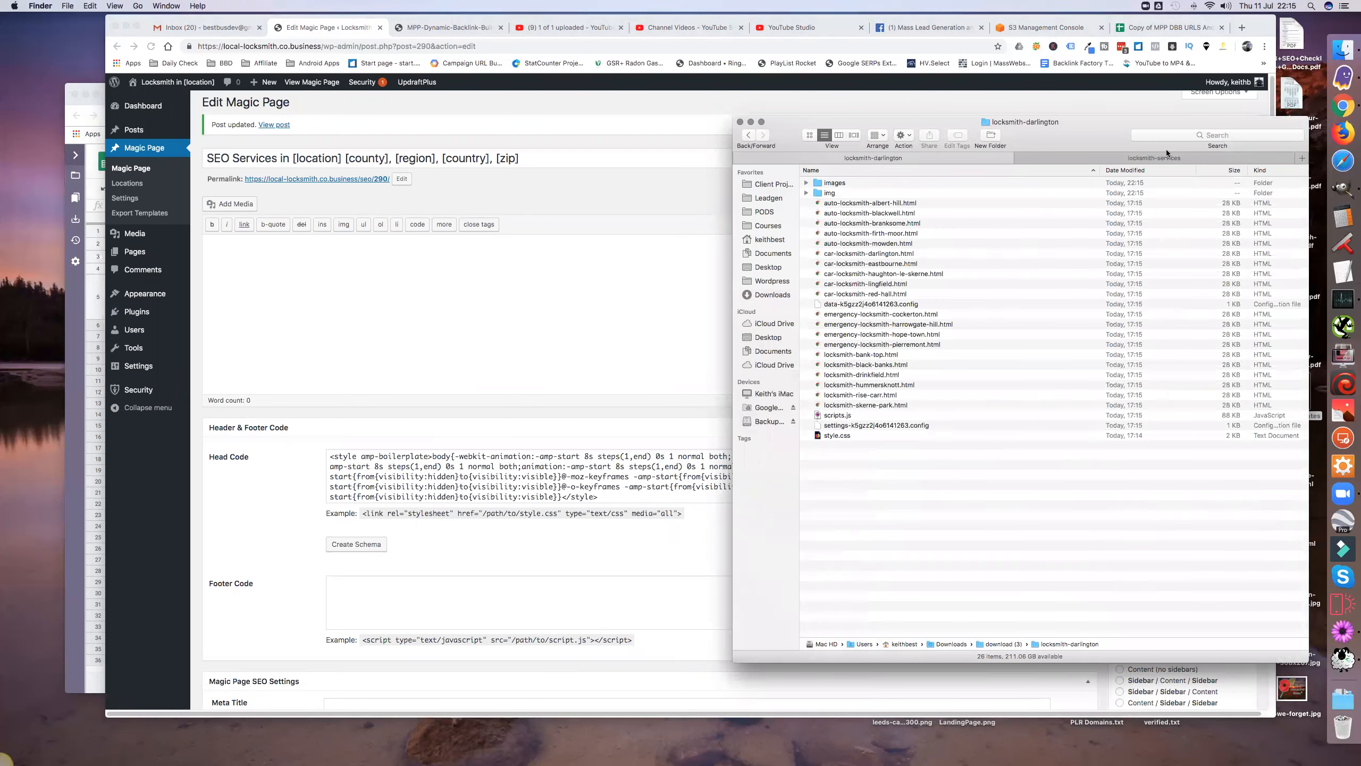
{"action": "double_click", "coordinate": [821, 183]}
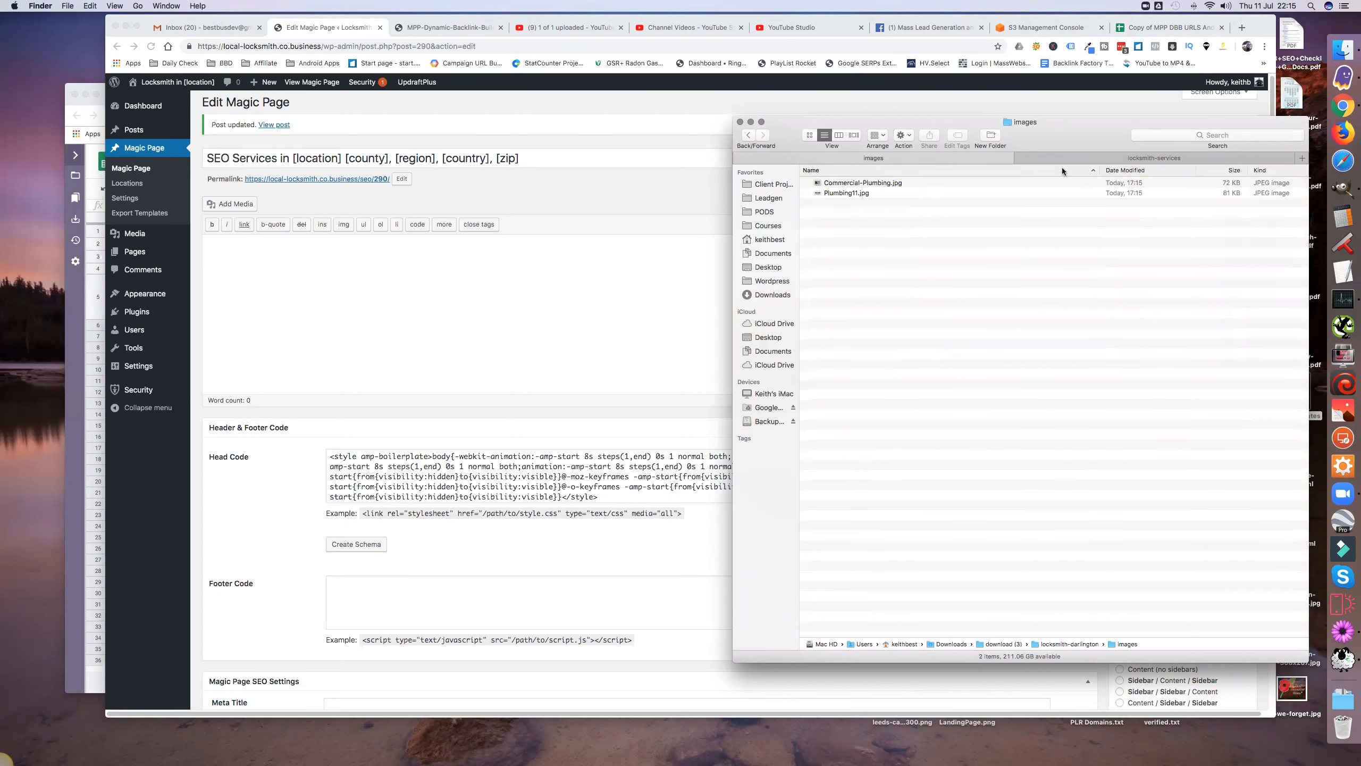
Copy background-1280x720.png and the image1 to image5 JPGs from the locksmith-services images folder into the locksmith-darlington images folder
{"action": "left_click", "coordinate": [1086, 155]}
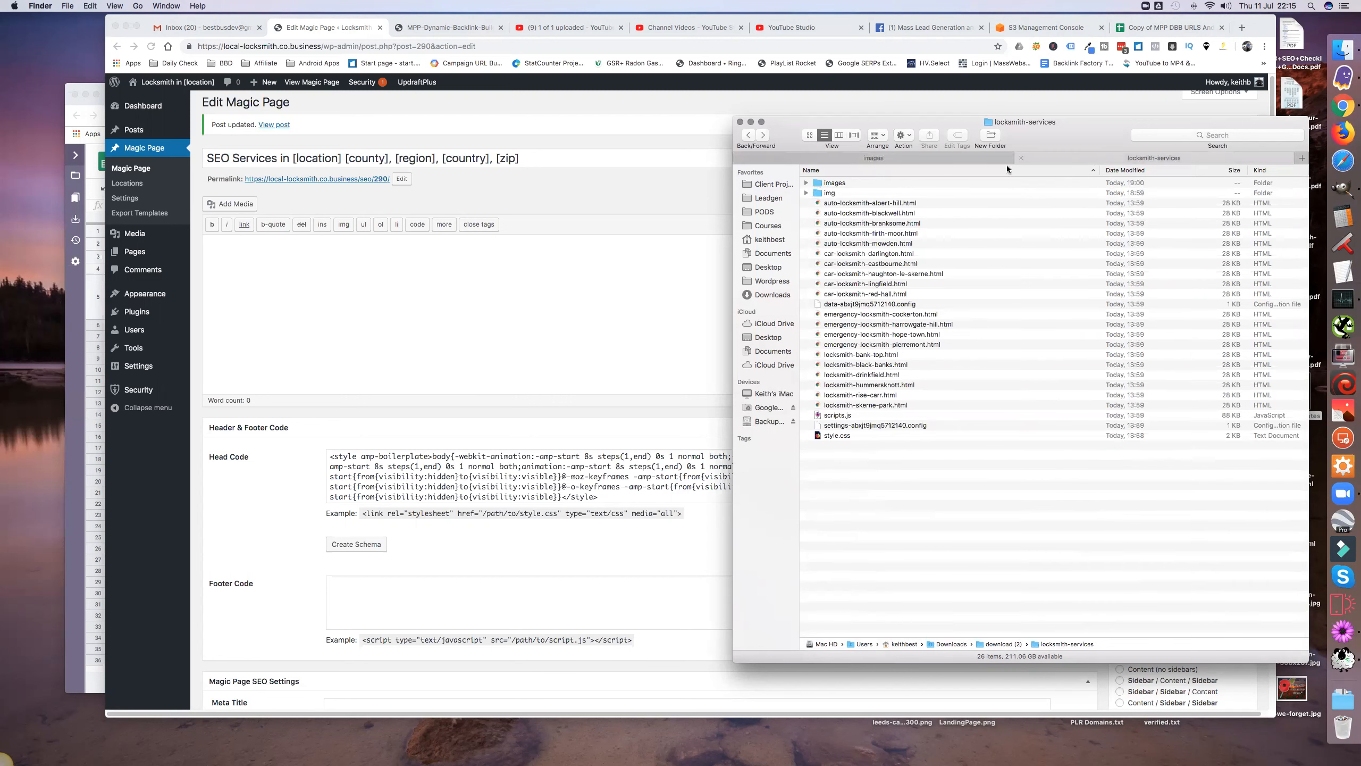
{"action": "double_click", "coordinate": [835, 184]}
{"action": "left_click", "coordinate": [834, 183]}
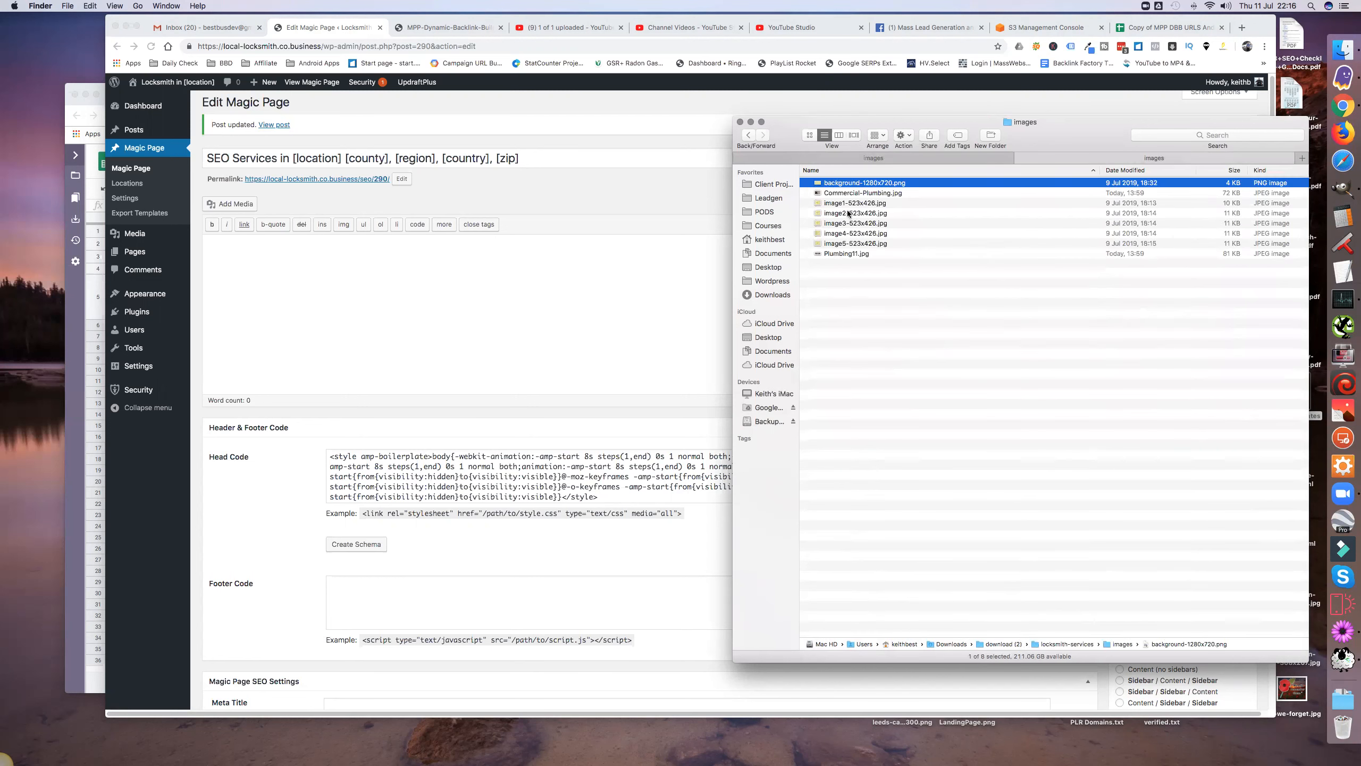
{"action": "left_click", "coordinate": [853, 243], "text": "shift"}
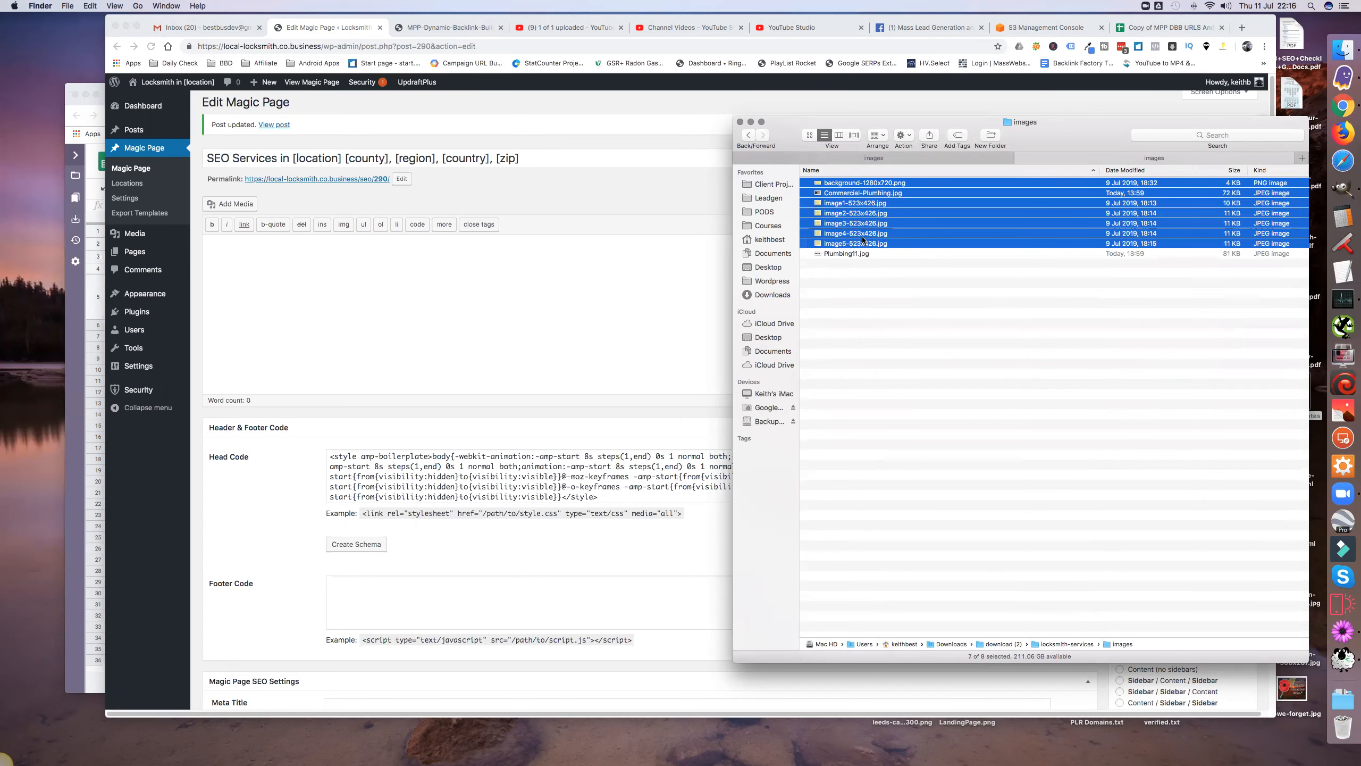
{"action": "left_click", "coordinate": [884, 194], "text": "super"}
{"action": "right_click", "coordinate": [894, 212]}
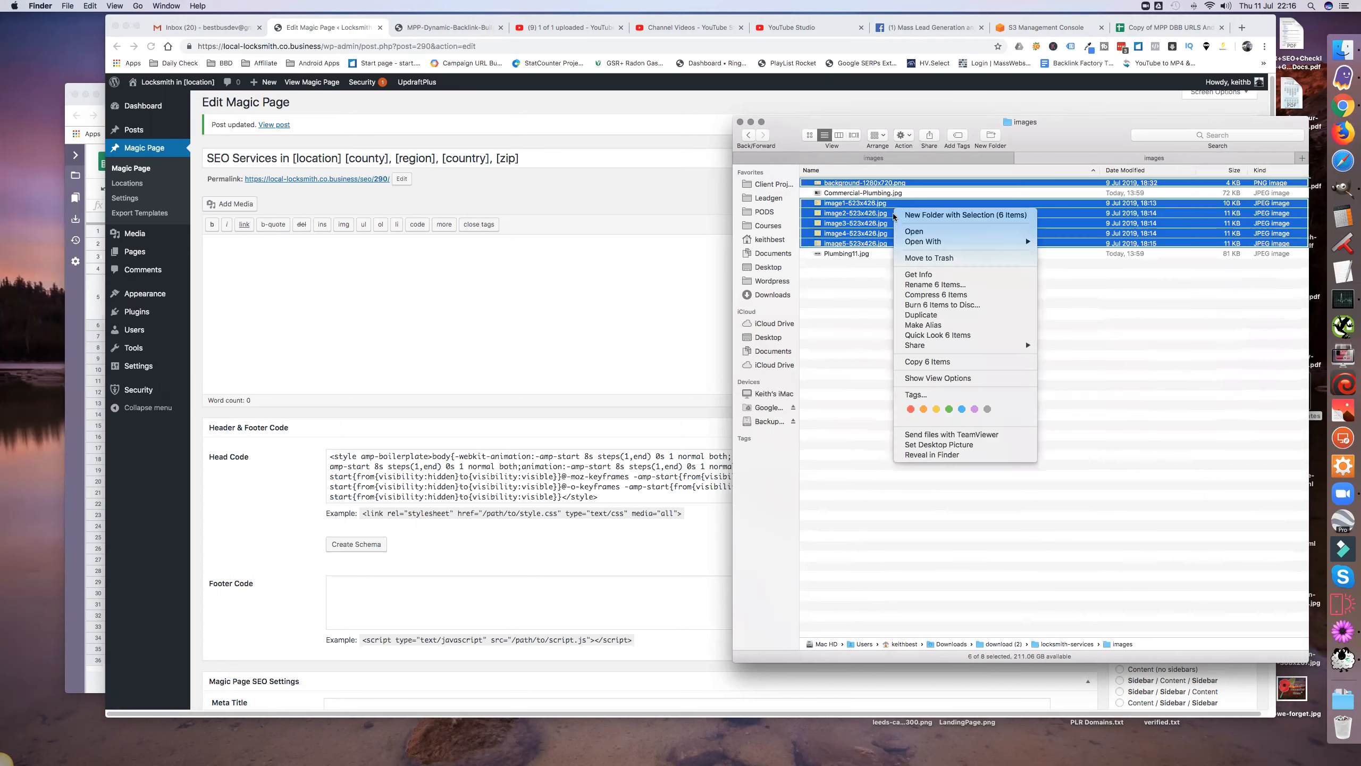
{"action": "left_click", "coordinate": [953, 362]}
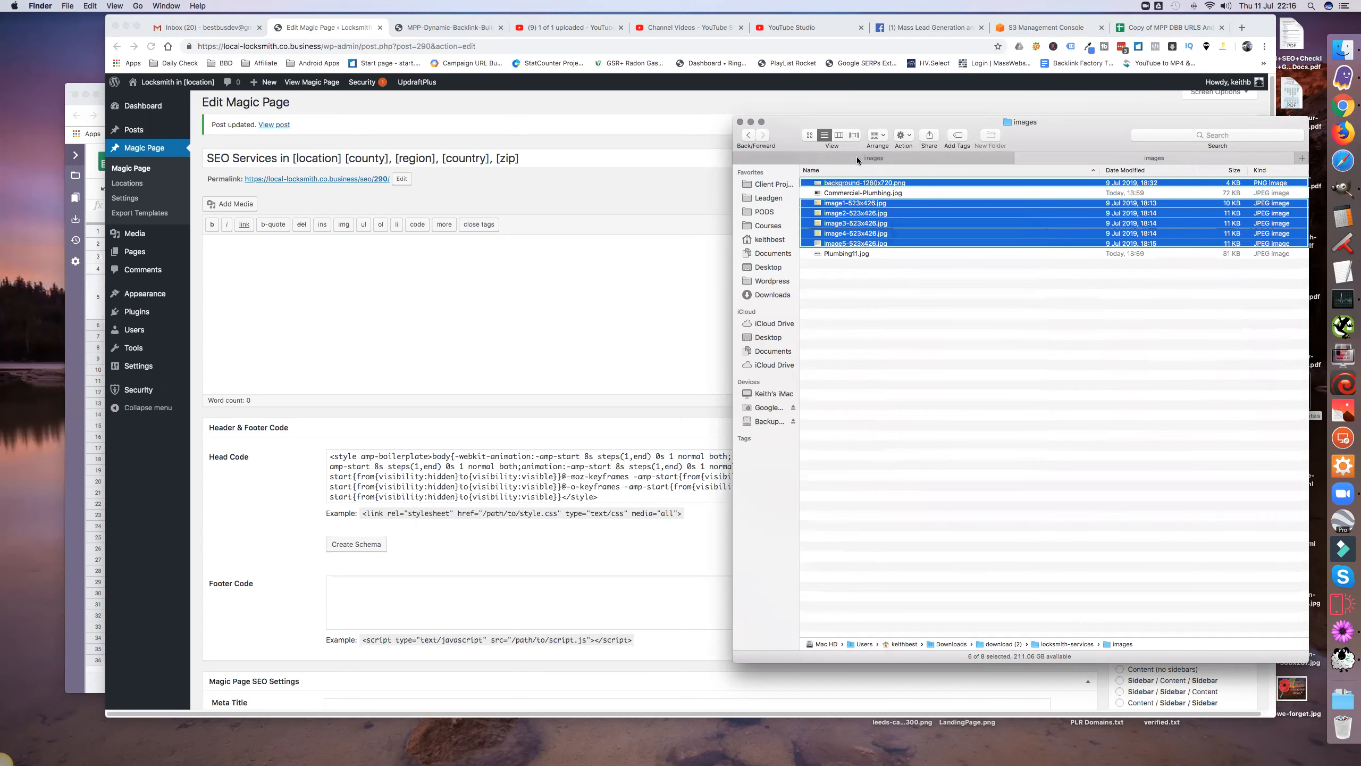
{"action": "left_click", "coordinate": [857, 157]}
{"action": "right_click", "coordinate": [930, 337]}
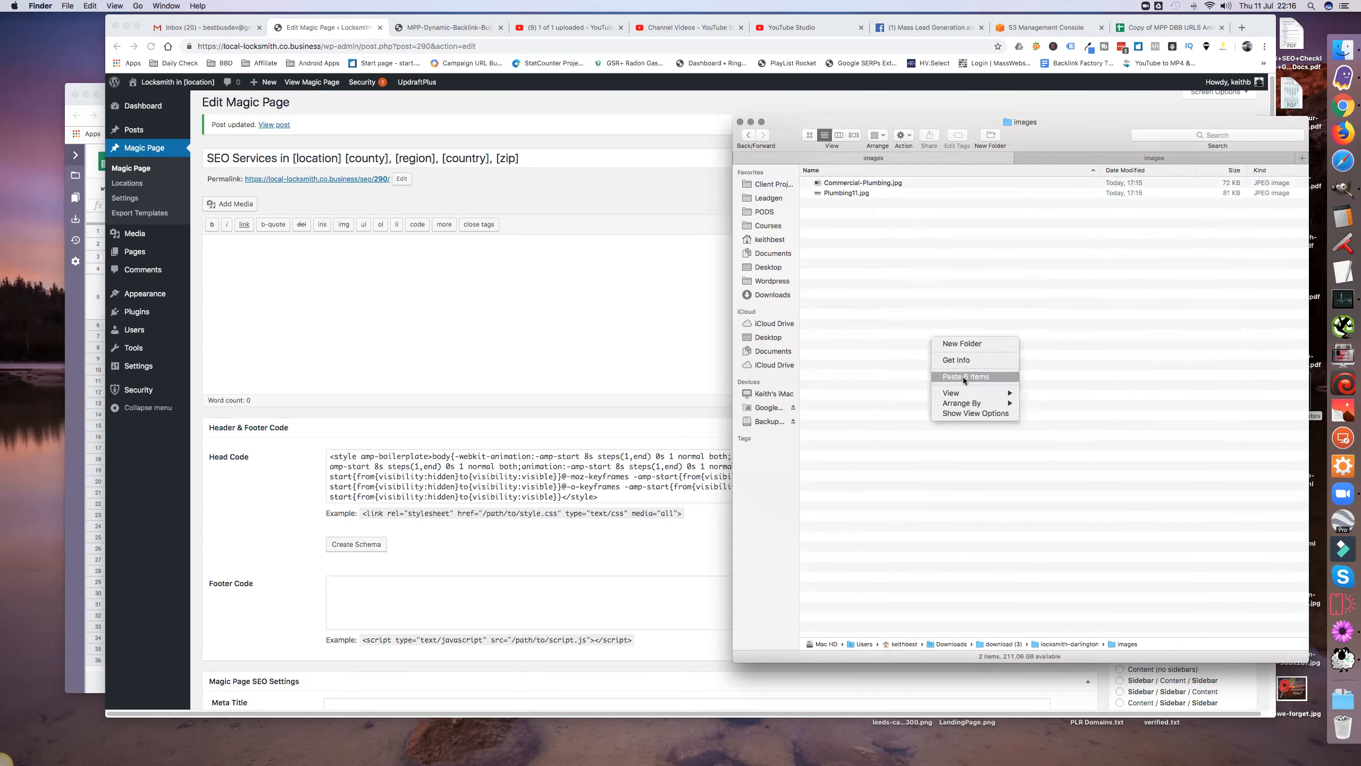
{"action": "left_click", "coordinate": [963, 377]}
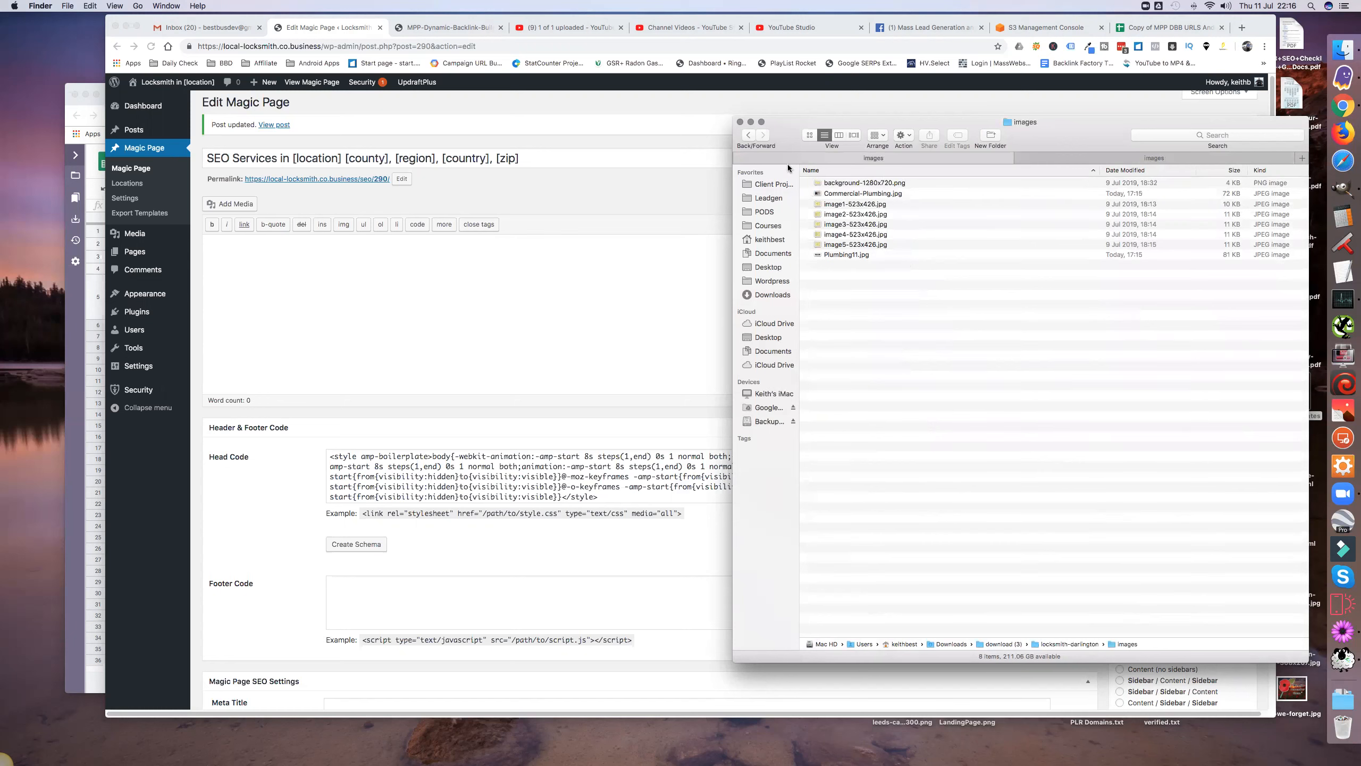
Go back to the locksmith-darlington folder and preview auto-locksmith-albert-hill.html in the browser
{"action": "left_click", "coordinate": [749, 136]}
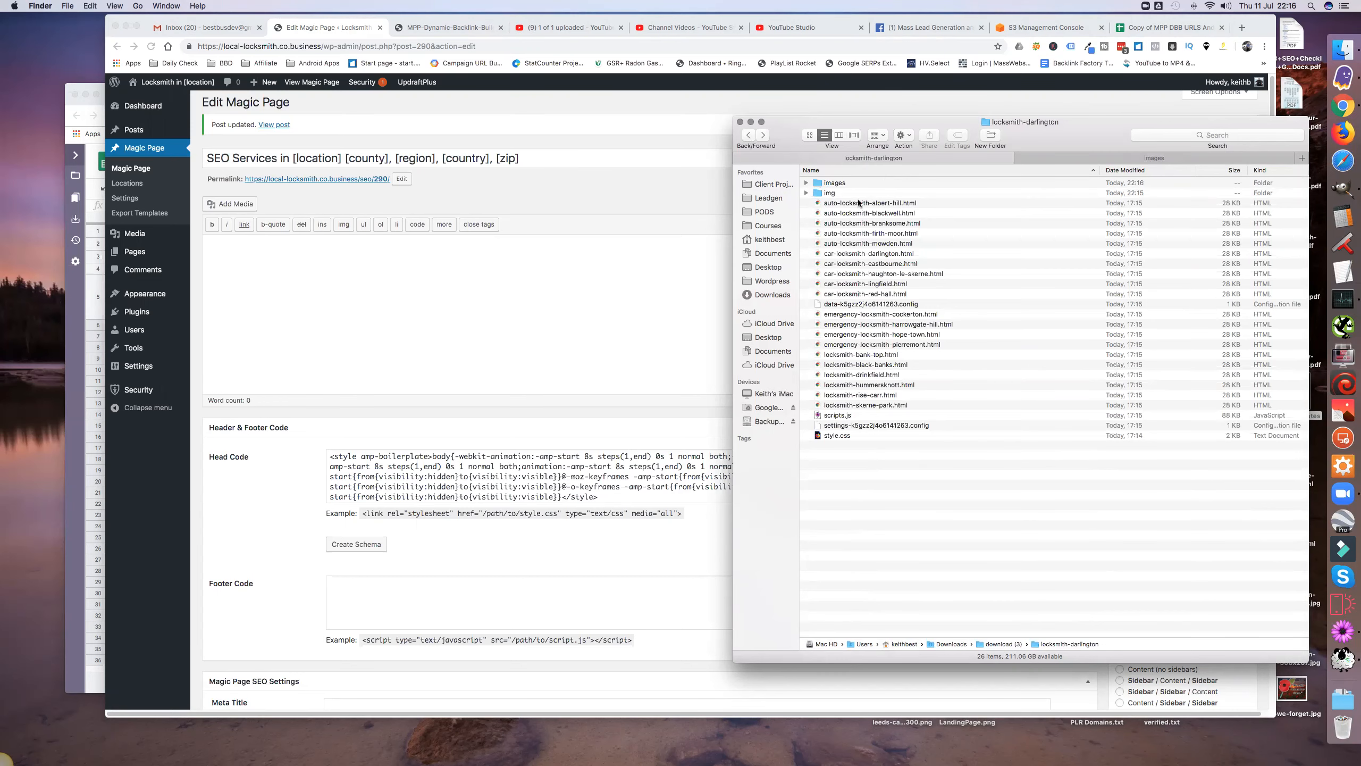
{"action": "left_click", "coordinate": [852, 203]}
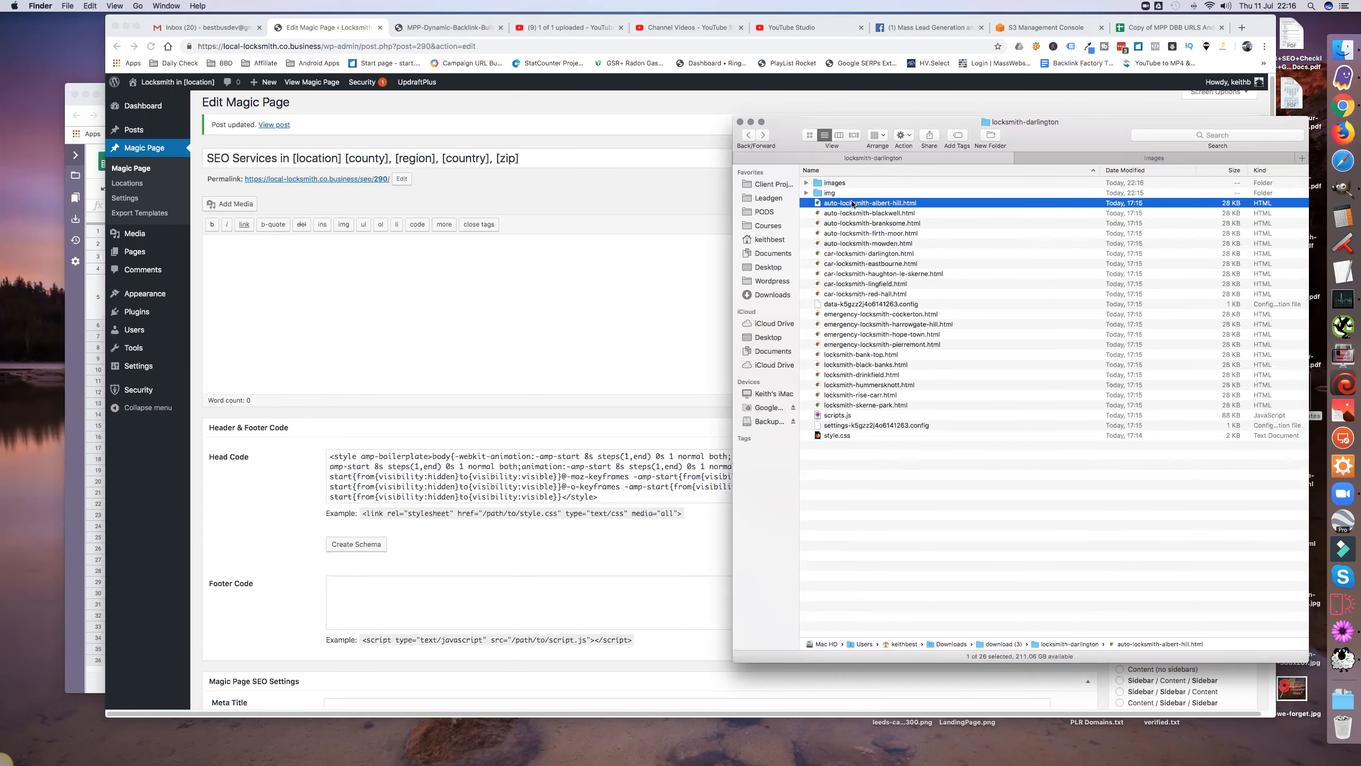
{"action": "double_click", "coordinate": [853, 203]}
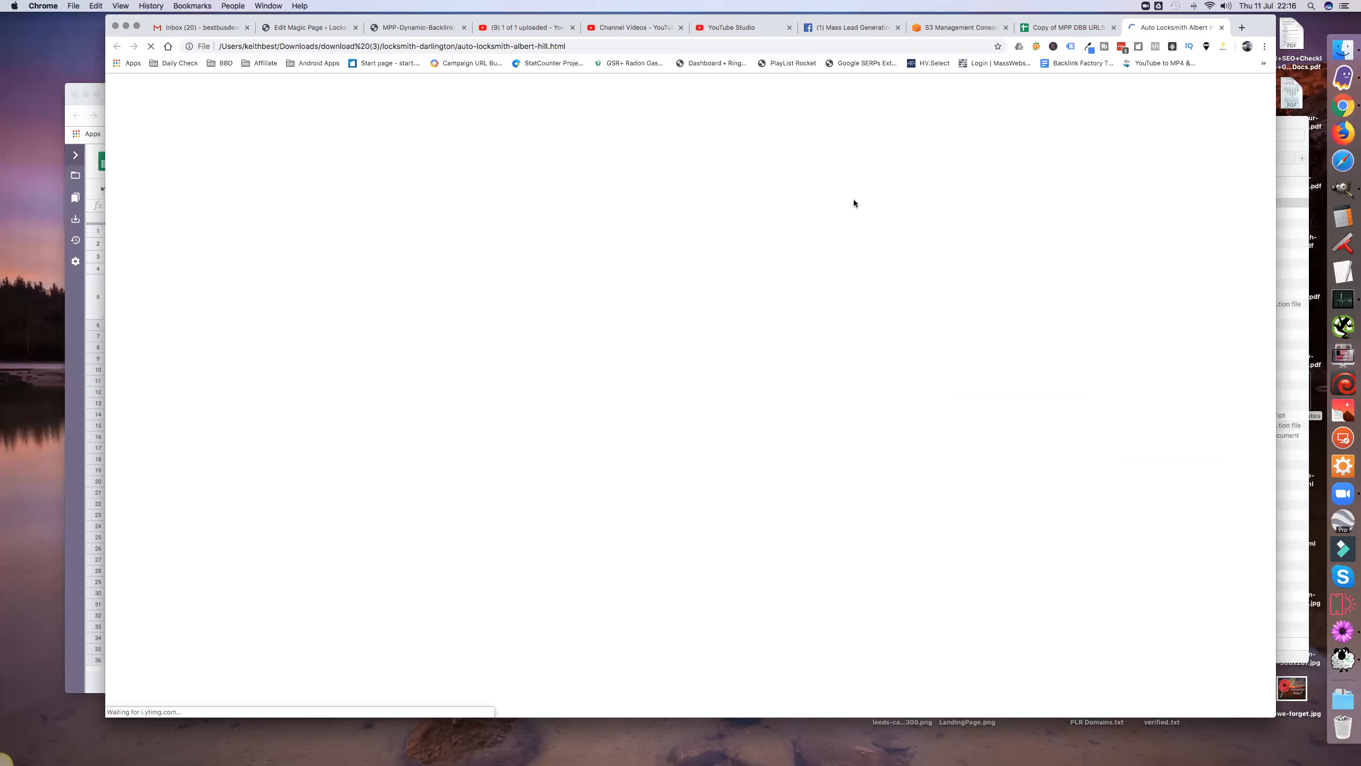
Look through the previewed Albert Hill page, checking the background, the placeholder images, the map and the area links, and close its tab
{"action": "scroll", "coordinate": [755, 372], "scroll_direction": "down", "scroll_amount": 15}
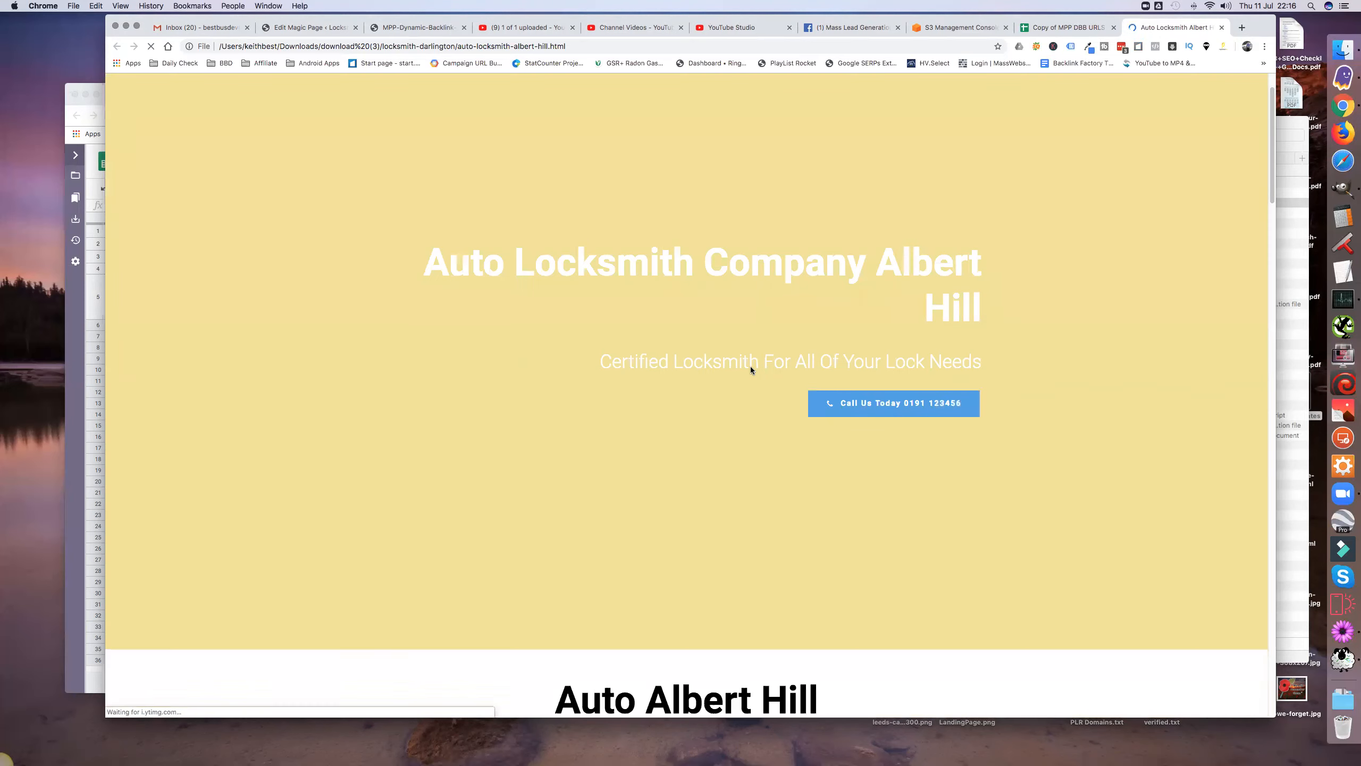
{"action": "scroll", "coordinate": [752, 366], "scroll_direction": "down", "scroll_amount": 20}
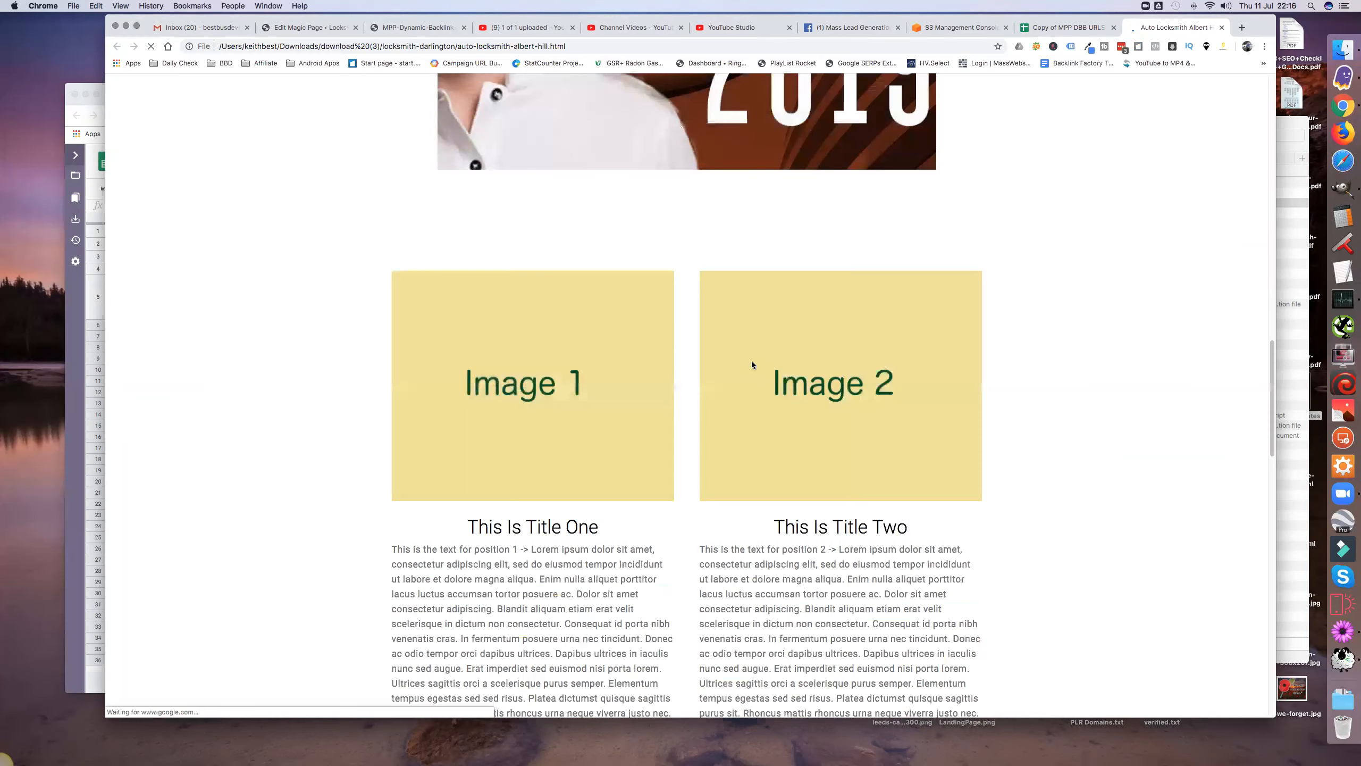
{"action": "scroll", "coordinate": [750, 360], "scroll_direction": "down", "scroll_amount": 10}
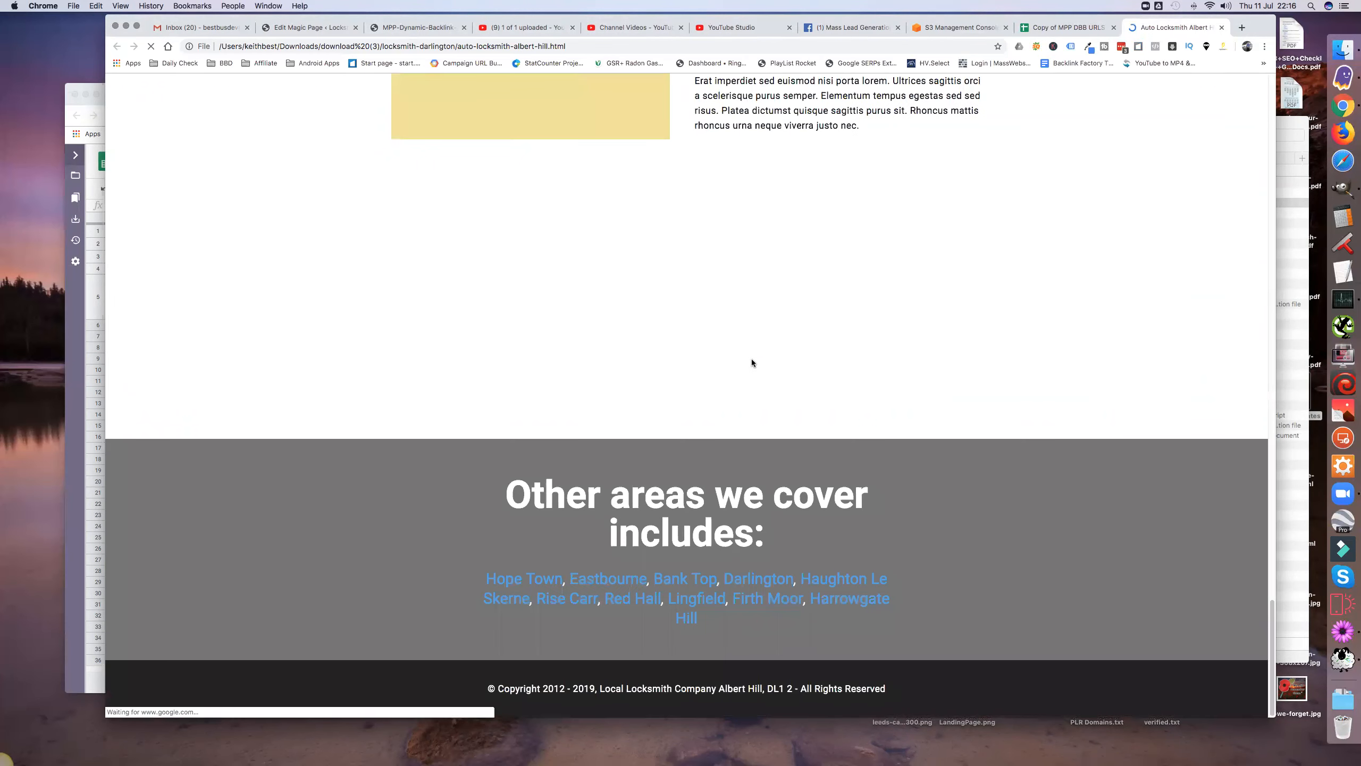
{"action": "scroll", "coordinate": [751, 359], "scroll_direction": "up", "scroll_amount": 10}
{"action": "scroll", "coordinate": [752, 360], "scroll_direction": "down", "scroll_amount": 5}
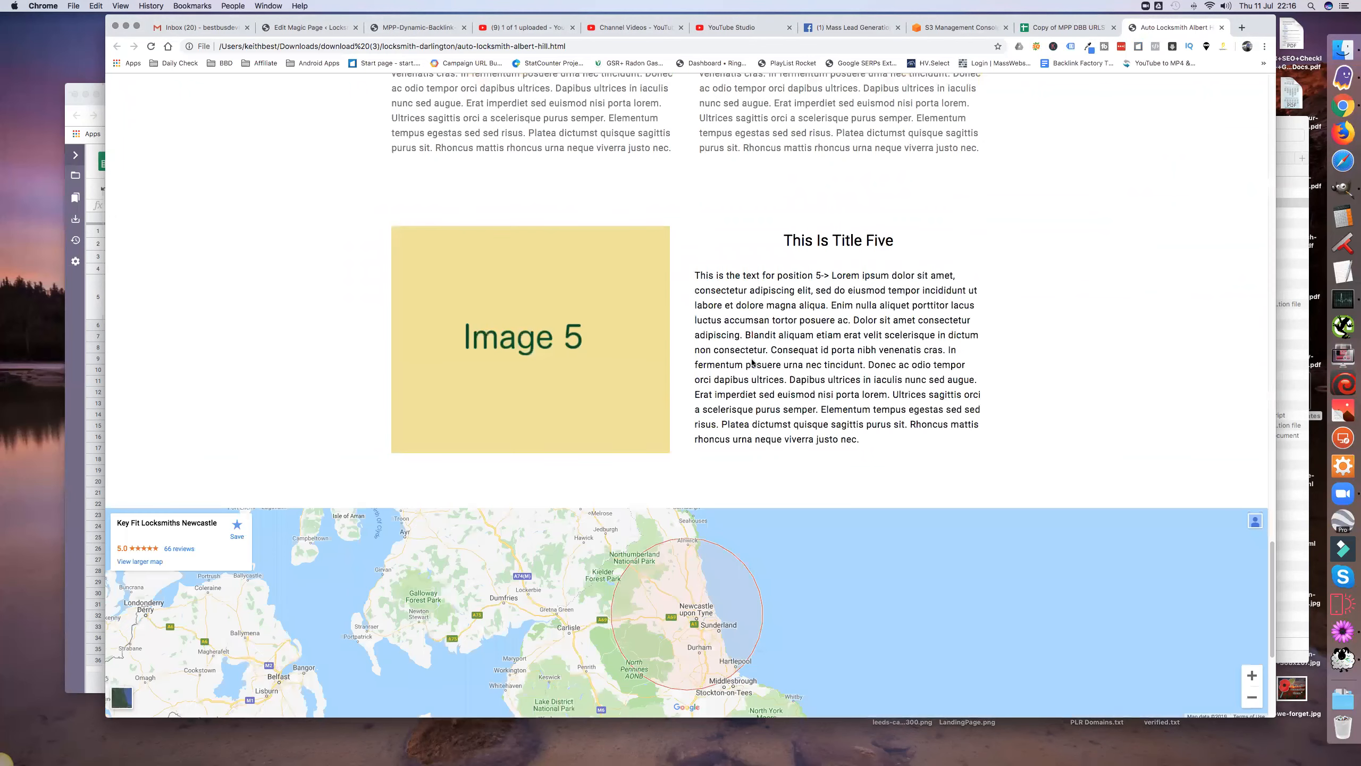
{"action": "scroll", "coordinate": [751, 362], "scroll_direction": "up", "scroll_amount": 12}
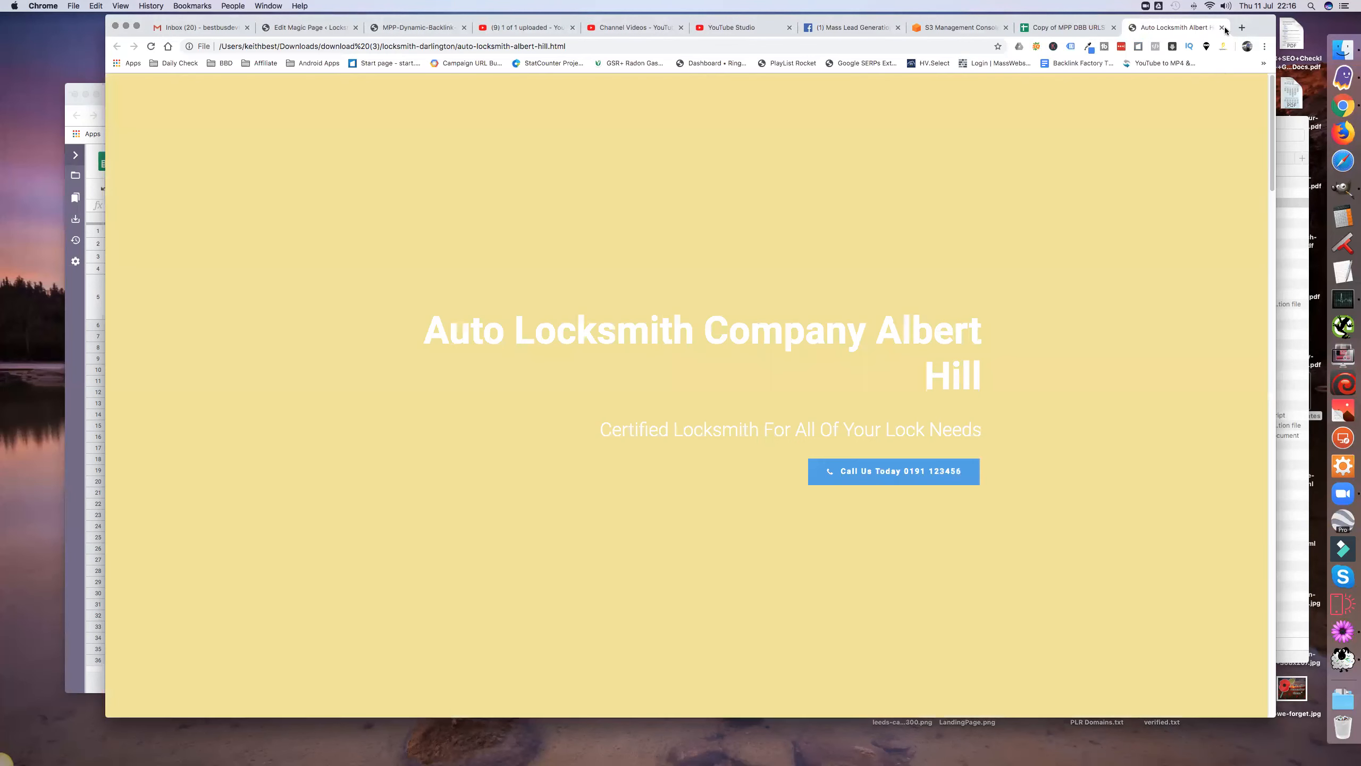
{"action": "left_click", "coordinate": [1222, 28]}
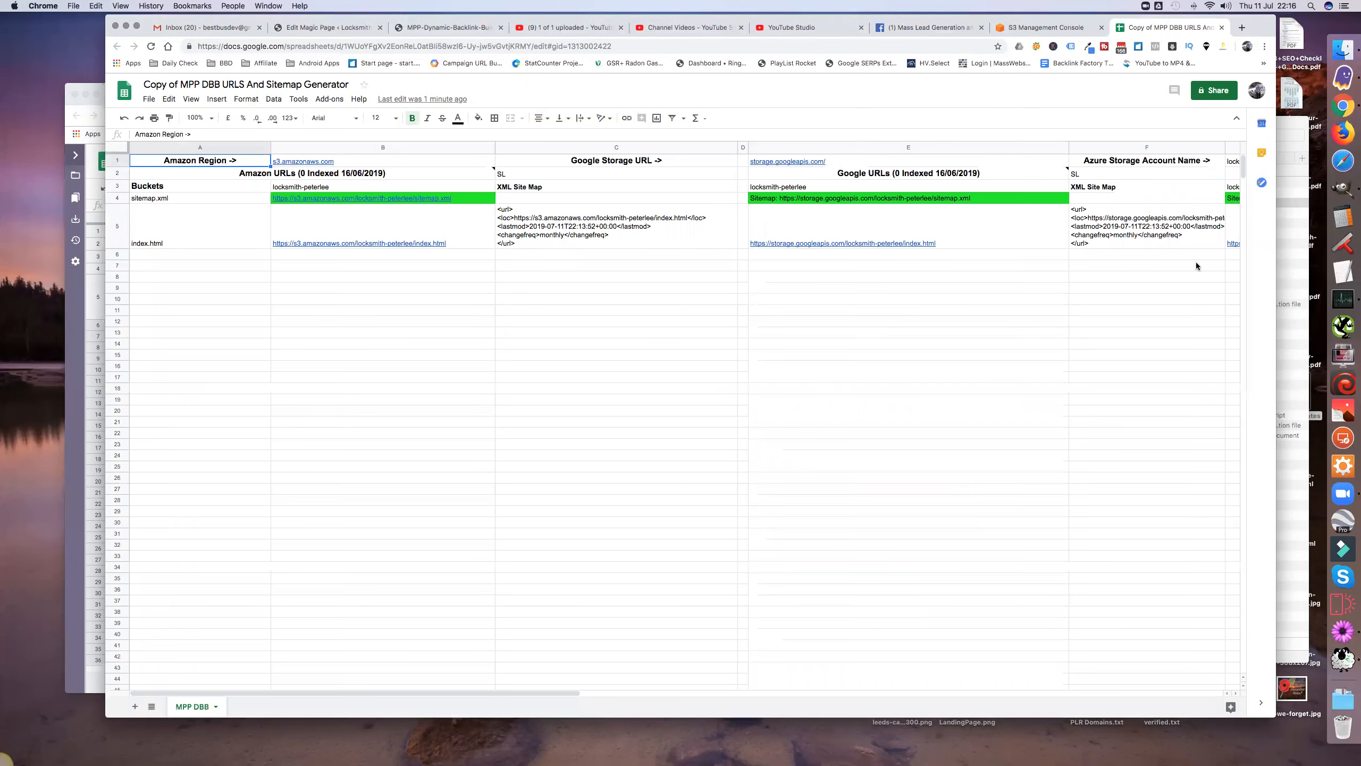
Duplicate car-locksmith-darlington.html within the locksmith-darlington folder in Finder and rename the copy as index.html
{"action": "key", "text": "super+Tab"}
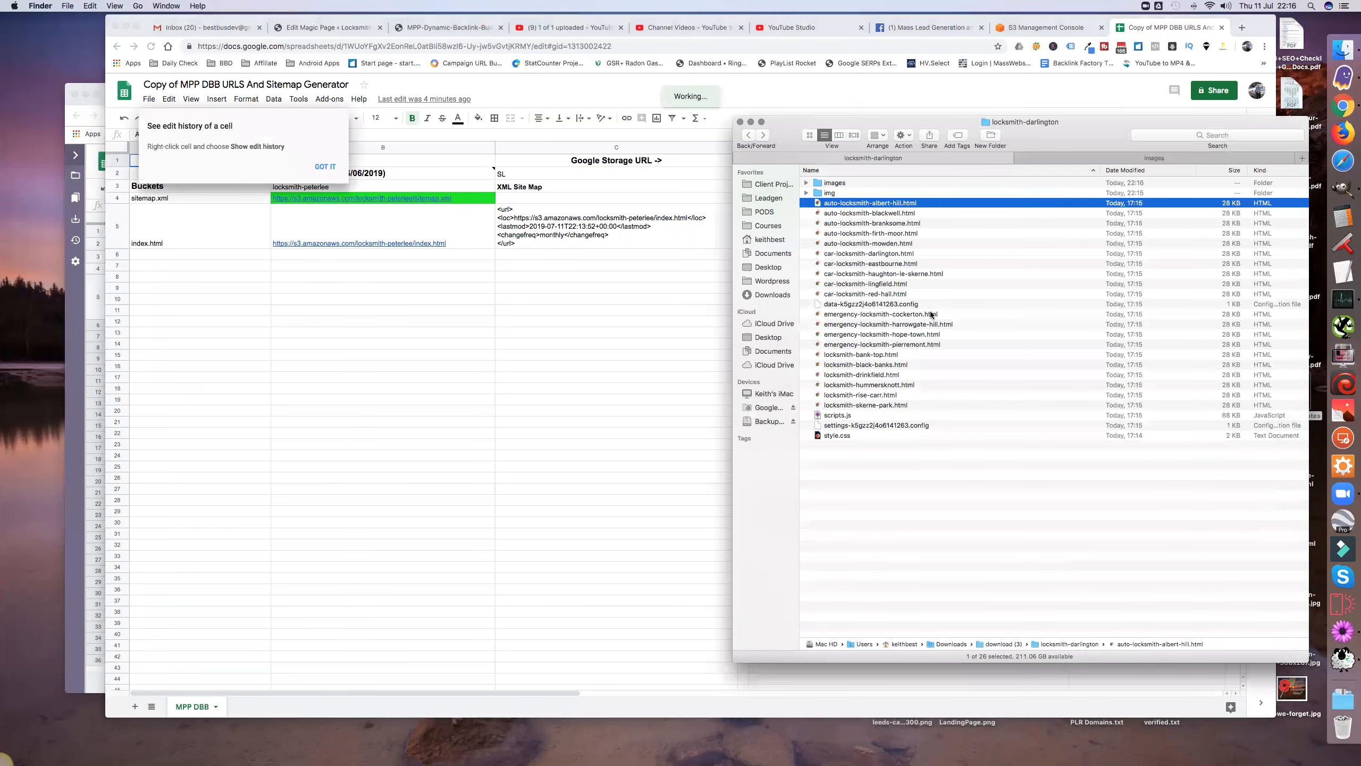
{"action": "left_click", "coordinate": [848, 254]}
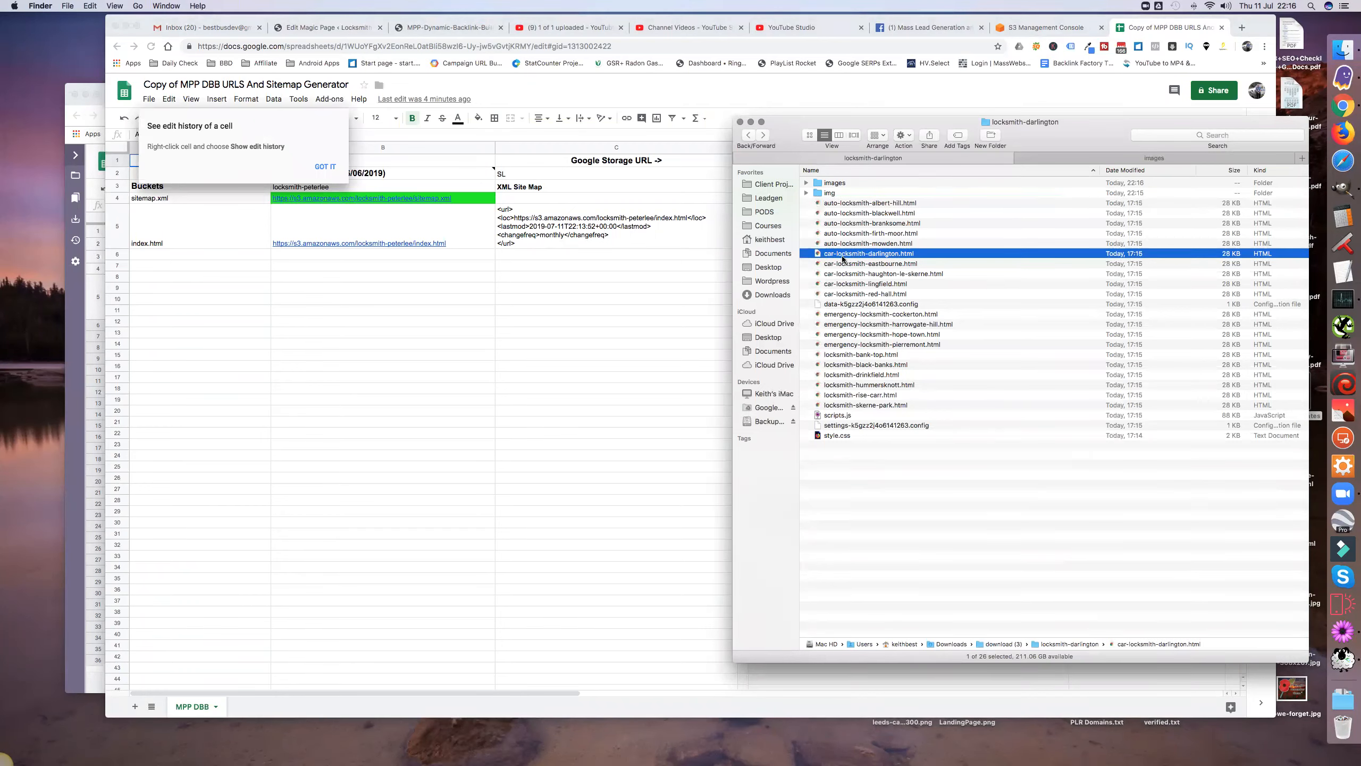
{"action": "right_click", "coordinate": [843, 259]}
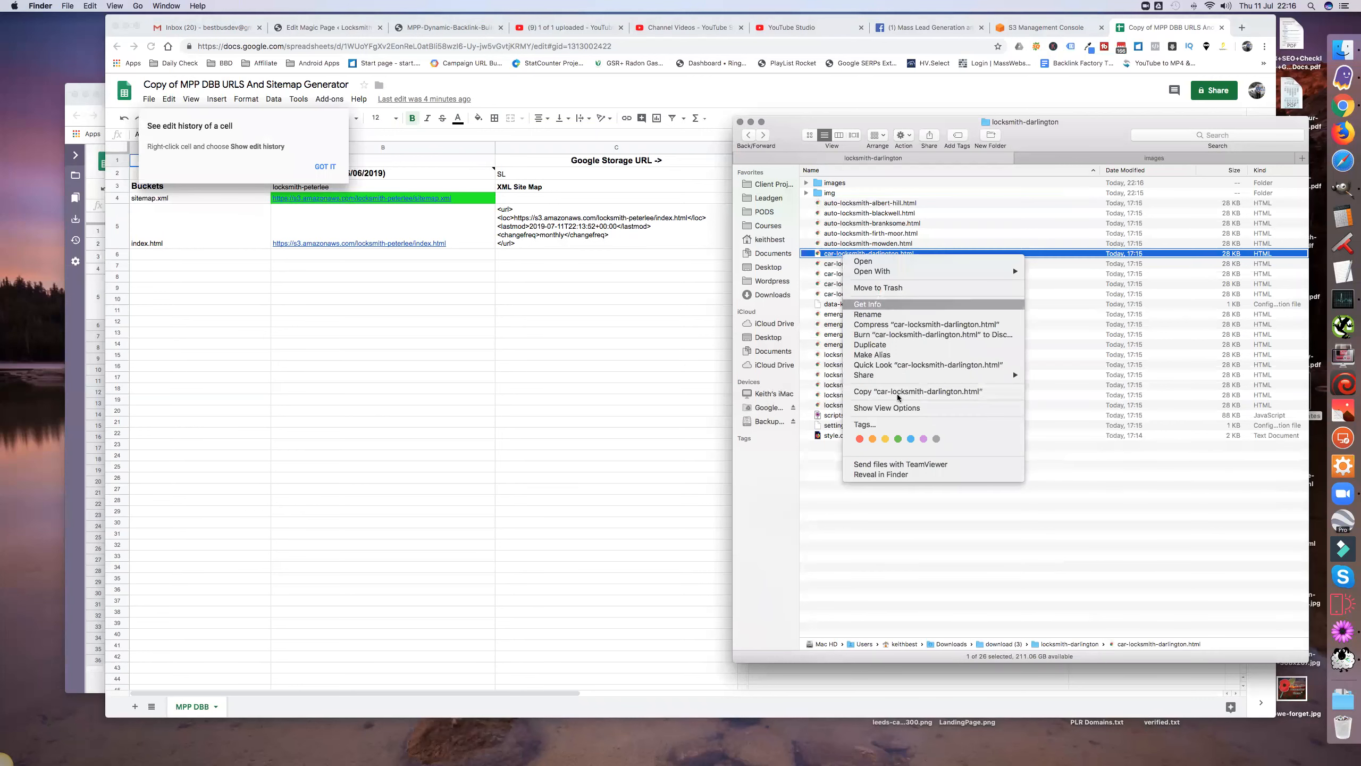
{"action": "left_click", "coordinate": [920, 500]}
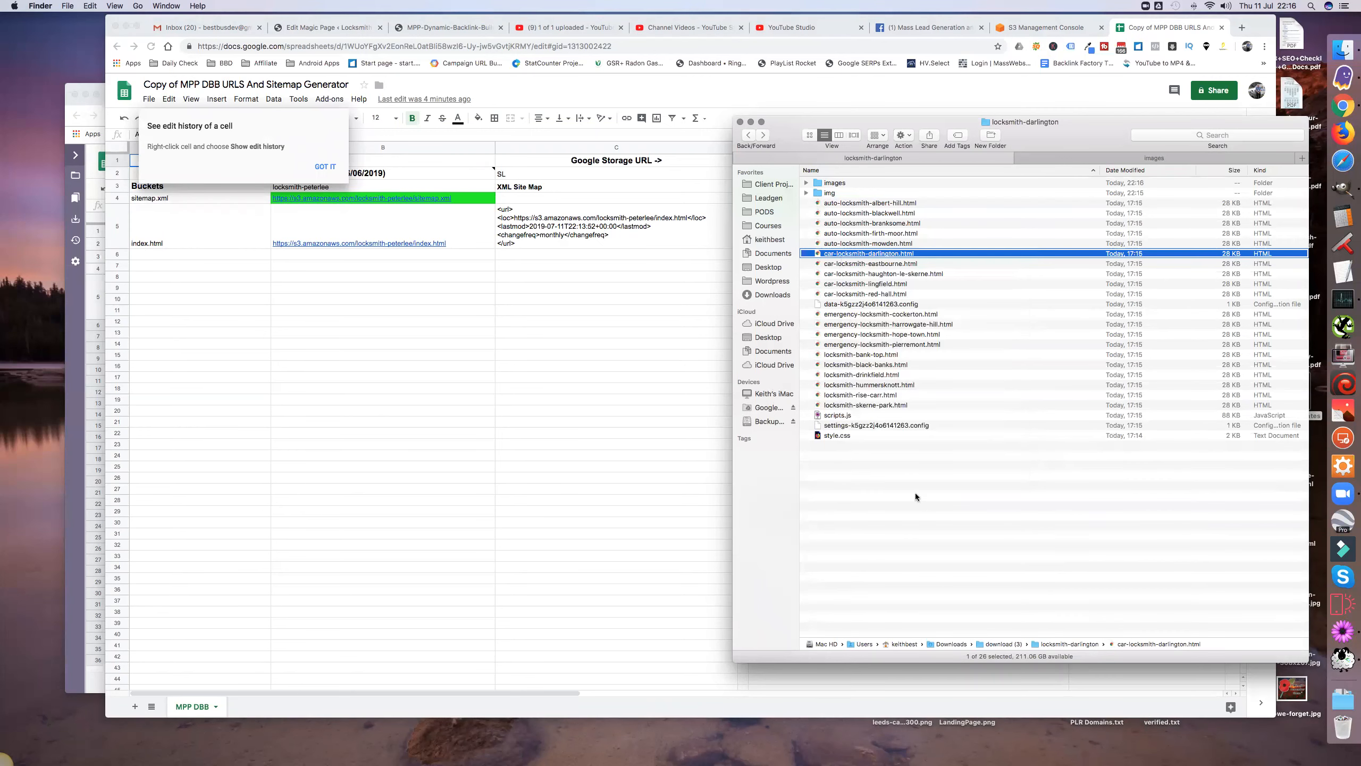
{"action": "left_click", "coordinate": [909, 489]}
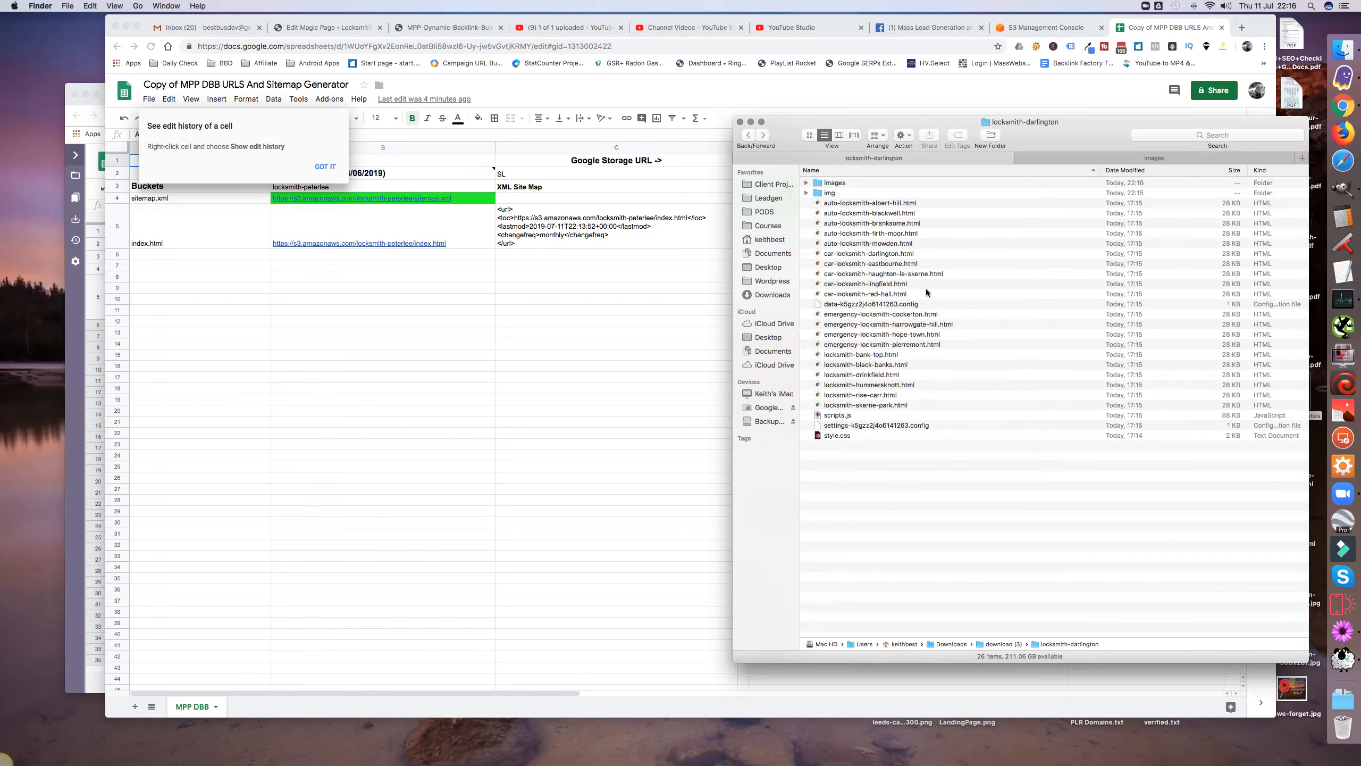
{"action": "key", "text": "super+v"}
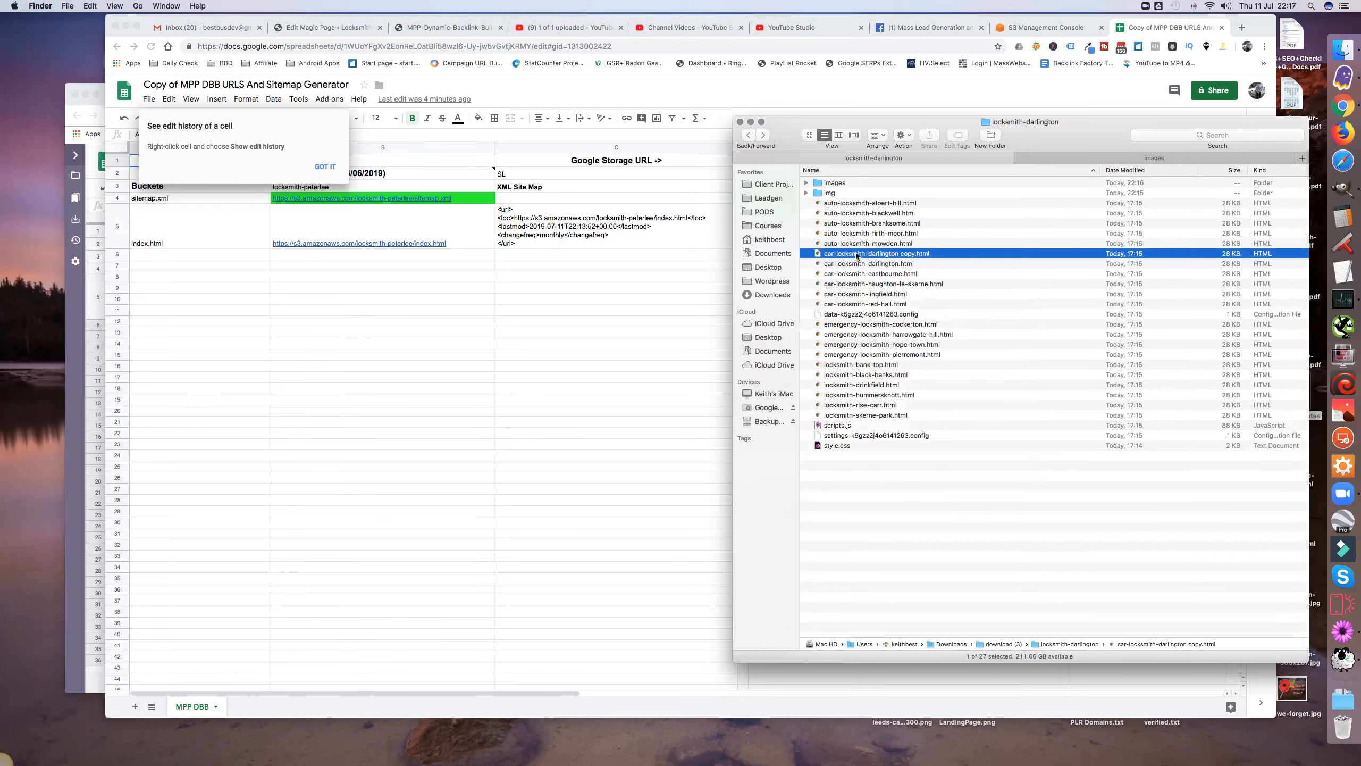
{"action": "left_click", "coordinate": [856, 254]}
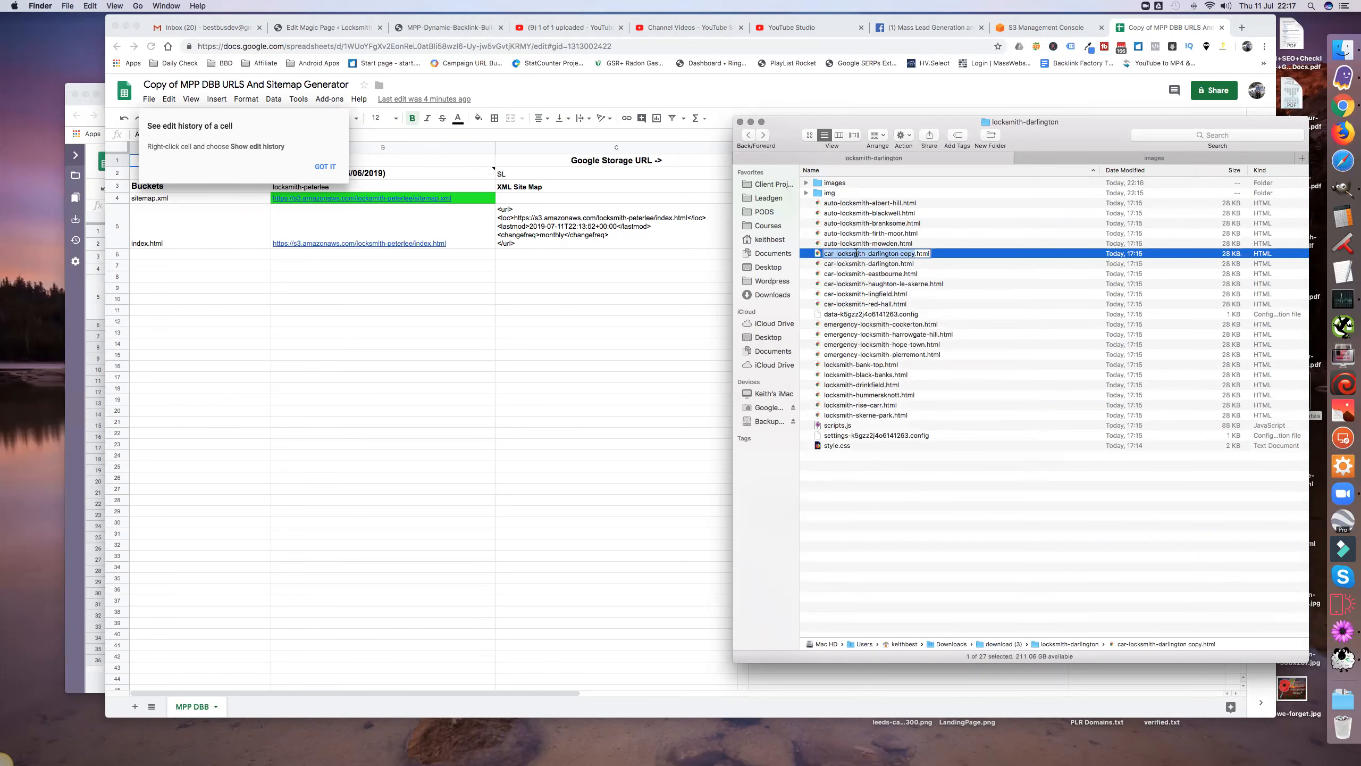
{"action": "type", "text": "index"}
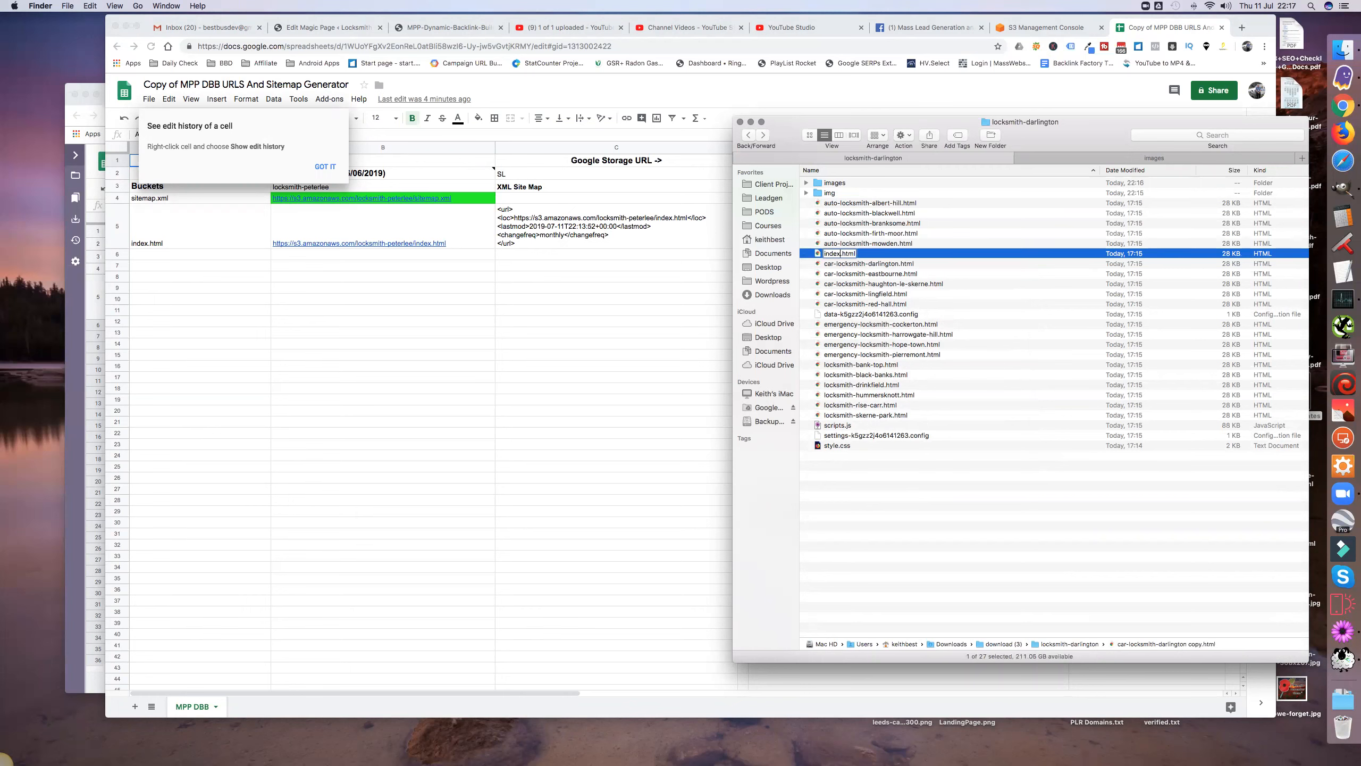
{"action": "key", "text": "Return"}
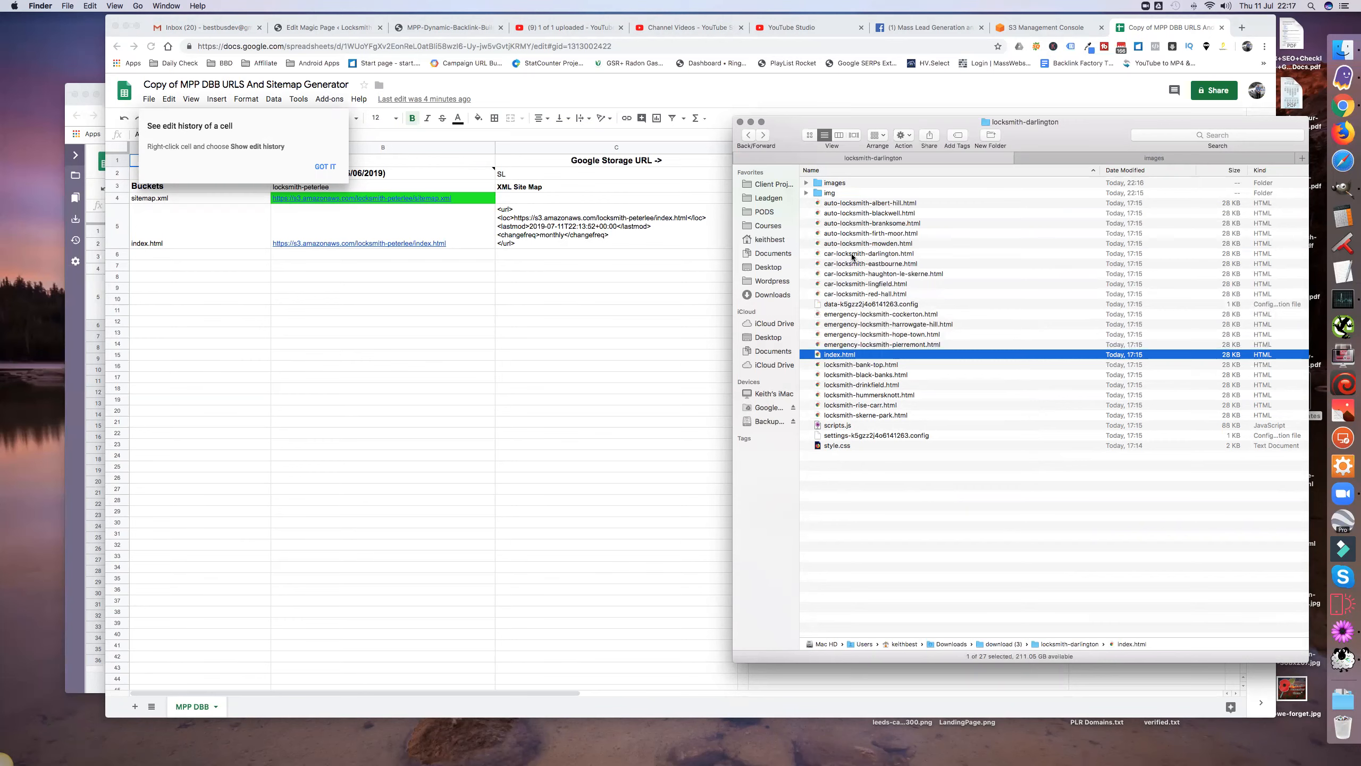
Dismiss the cell edit history tip in the spreadsheet and return to the locksmith-darlington folder in Finder
{"action": "left_click", "coordinate": [320, 167]}
{"action": "left_click", "coordinate": [327, 167]}
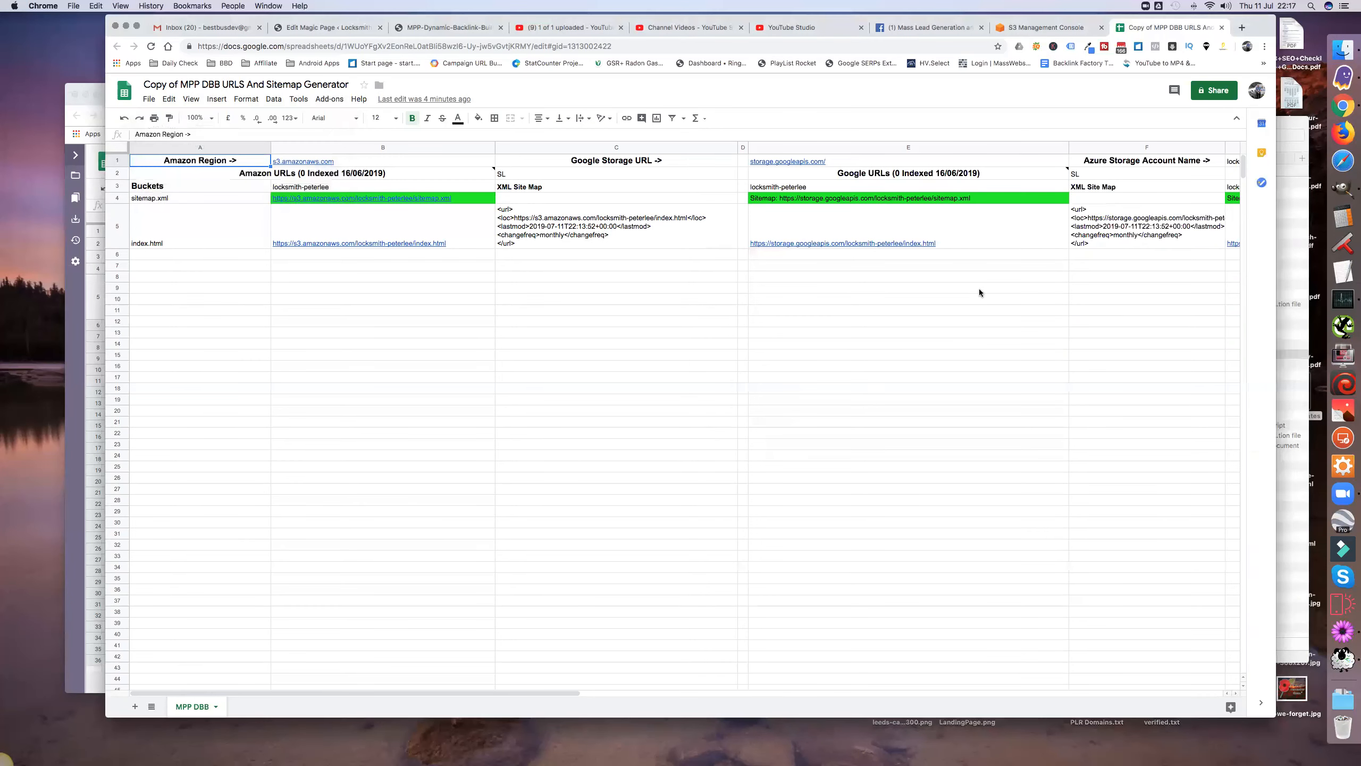
{"action": "left_click", "coordinate": [1294, 332]}
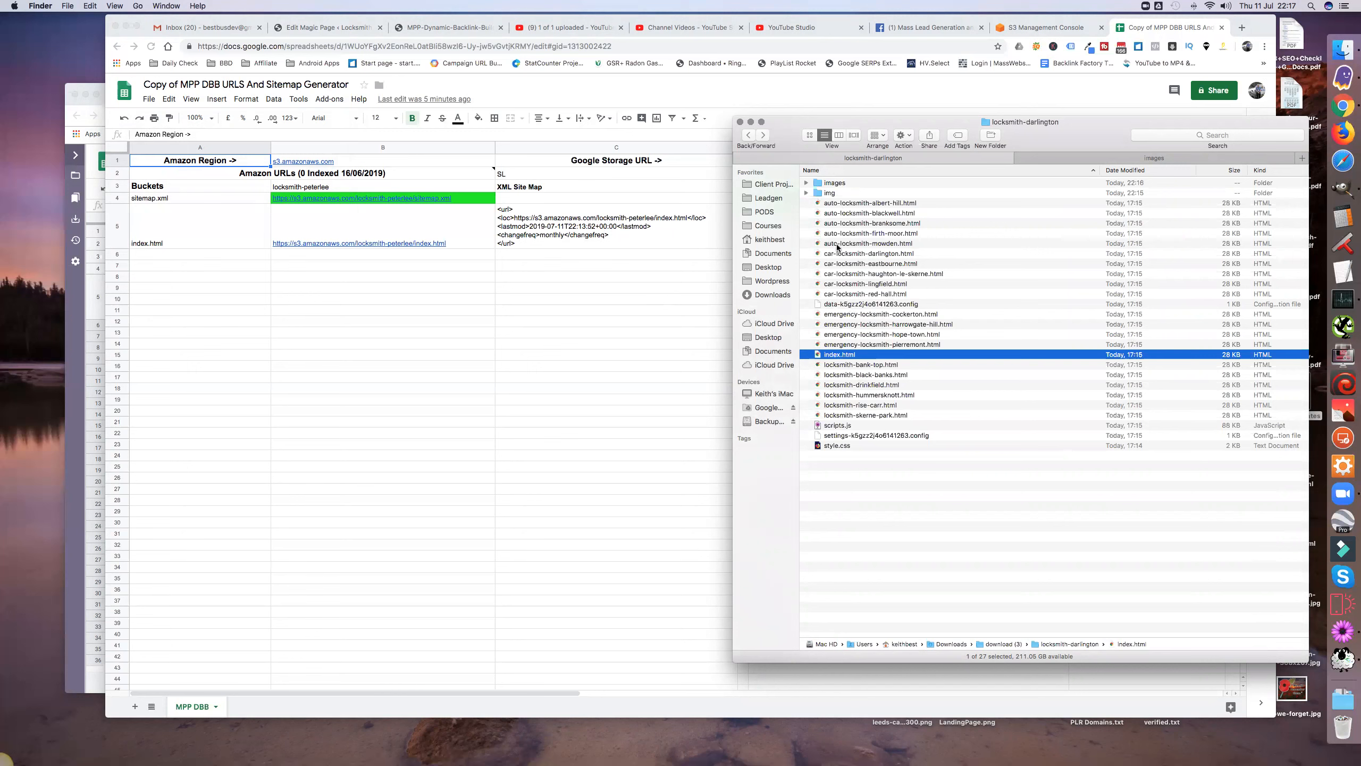
Copy all HTML pages from auto-locksmith-albert-hill.html to locksmith-skerne-park.html, leaving out index.html and the data config file
{"action": "left_click", "coordinate": [831, 204]}
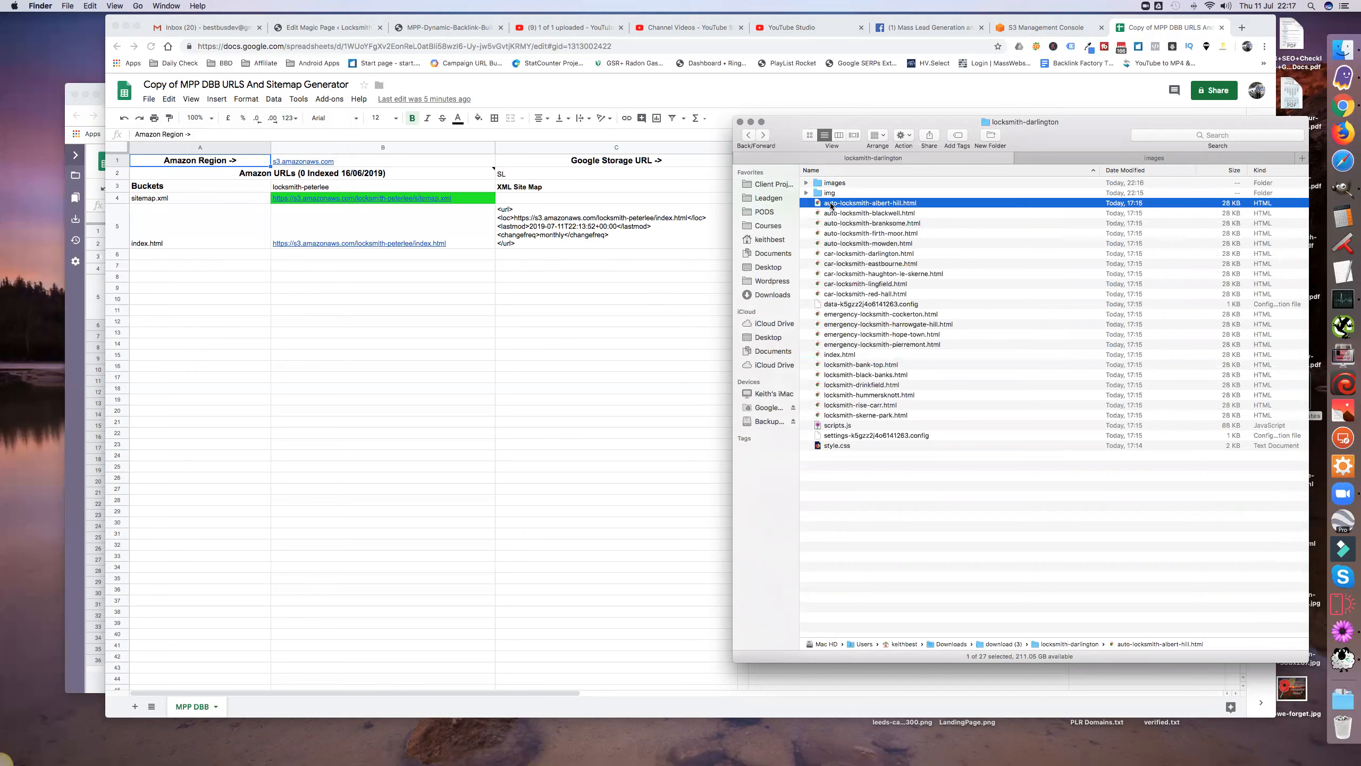
{"action": "left_click", "coordinate": [840, 416], "text": "shift"}
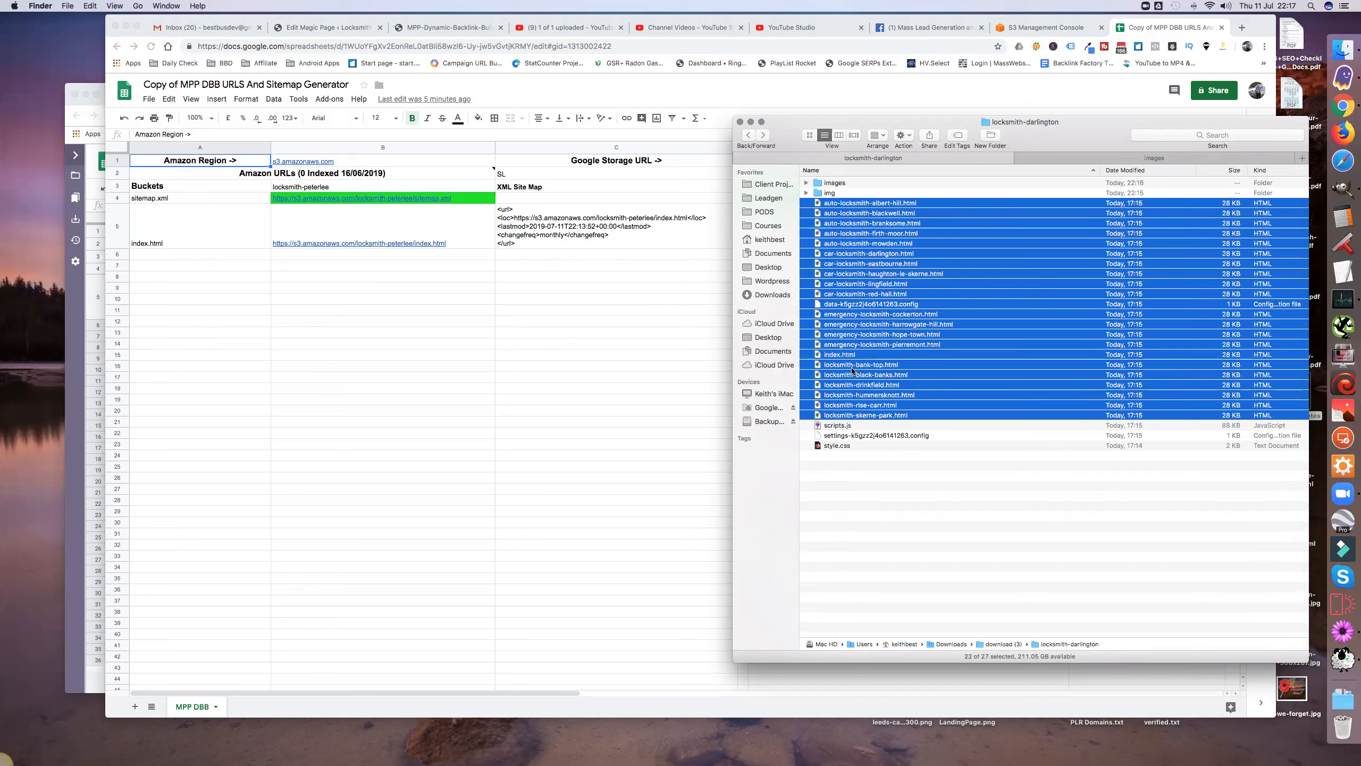
{"action": "left_click", "coordinate": [837, 356], "text": "super"}
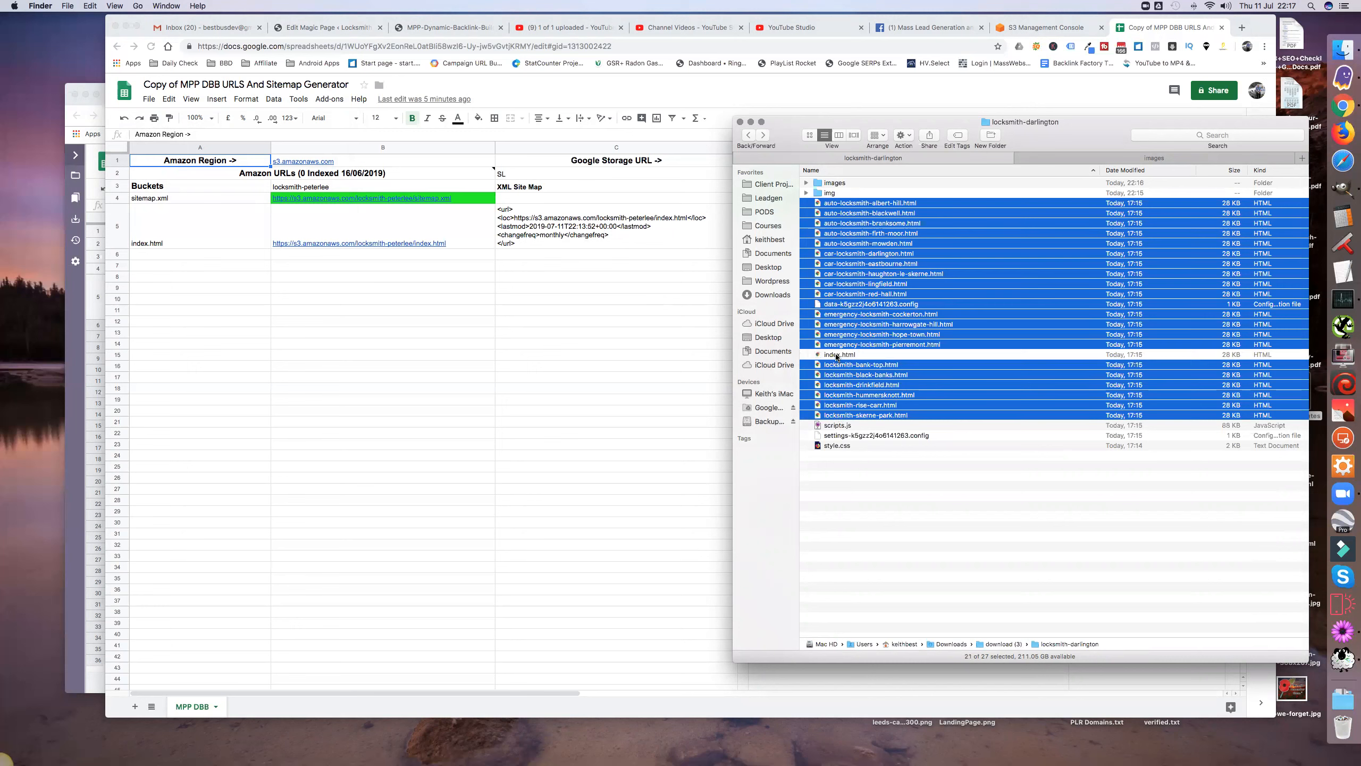
{"action": "left_click", "coordinate": [840, 308], "text": "super"}
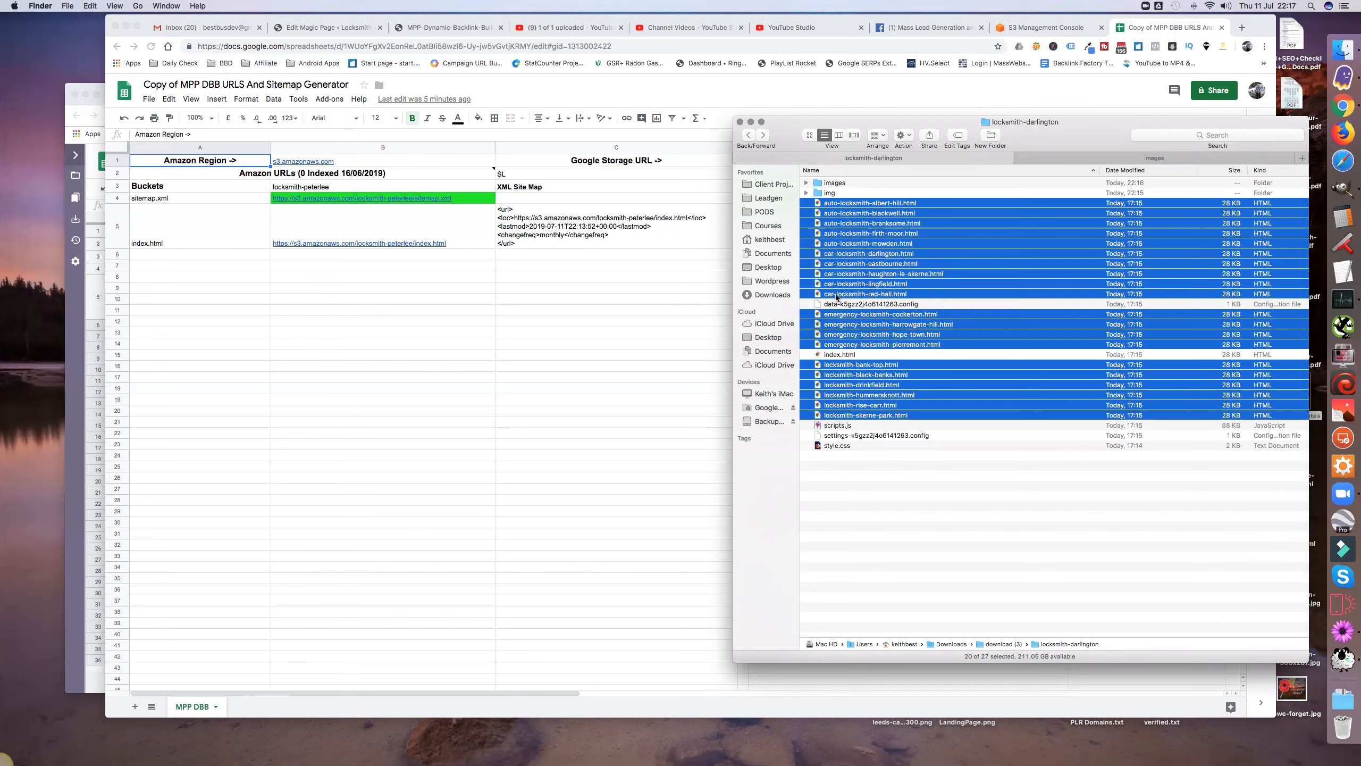
{"action": "right_click", "coordinate": [870, 395]}
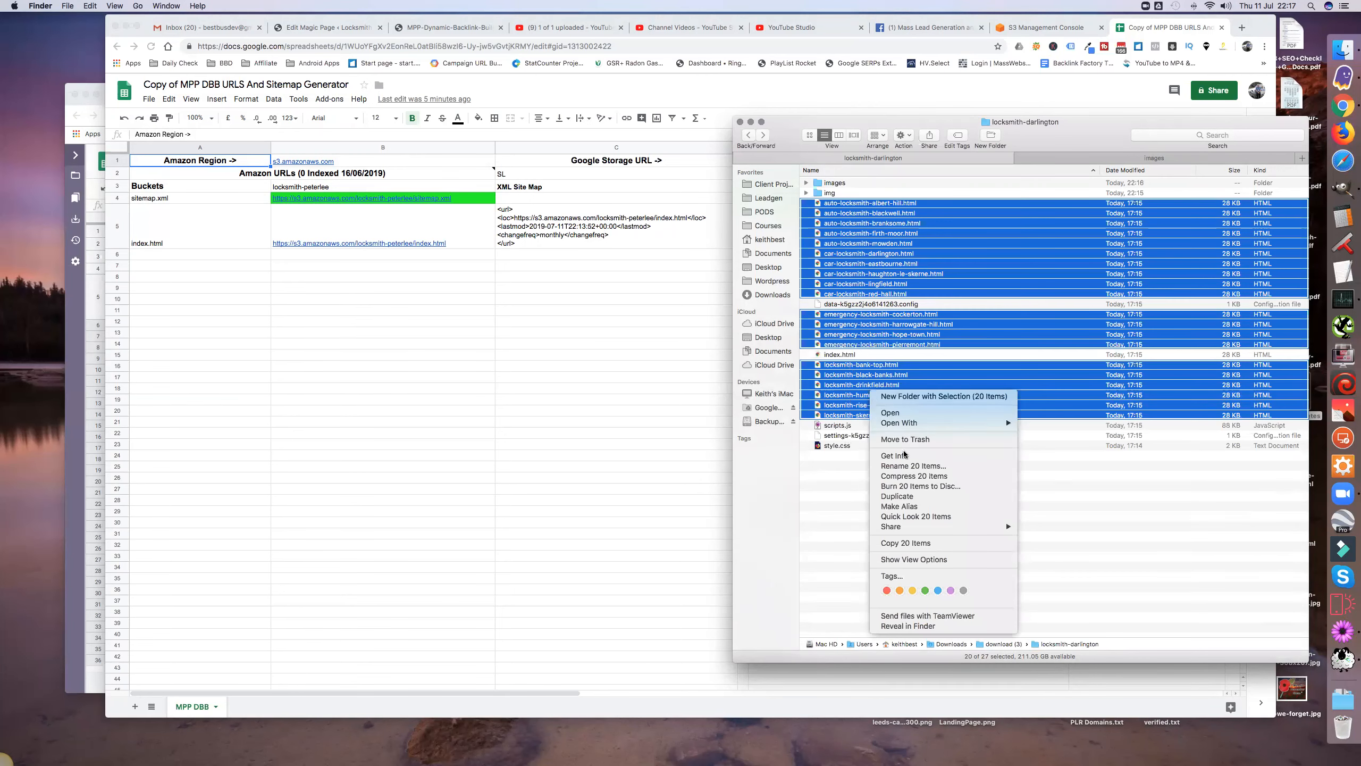
{"action": "left_click", "coordinate": [928, 543]}
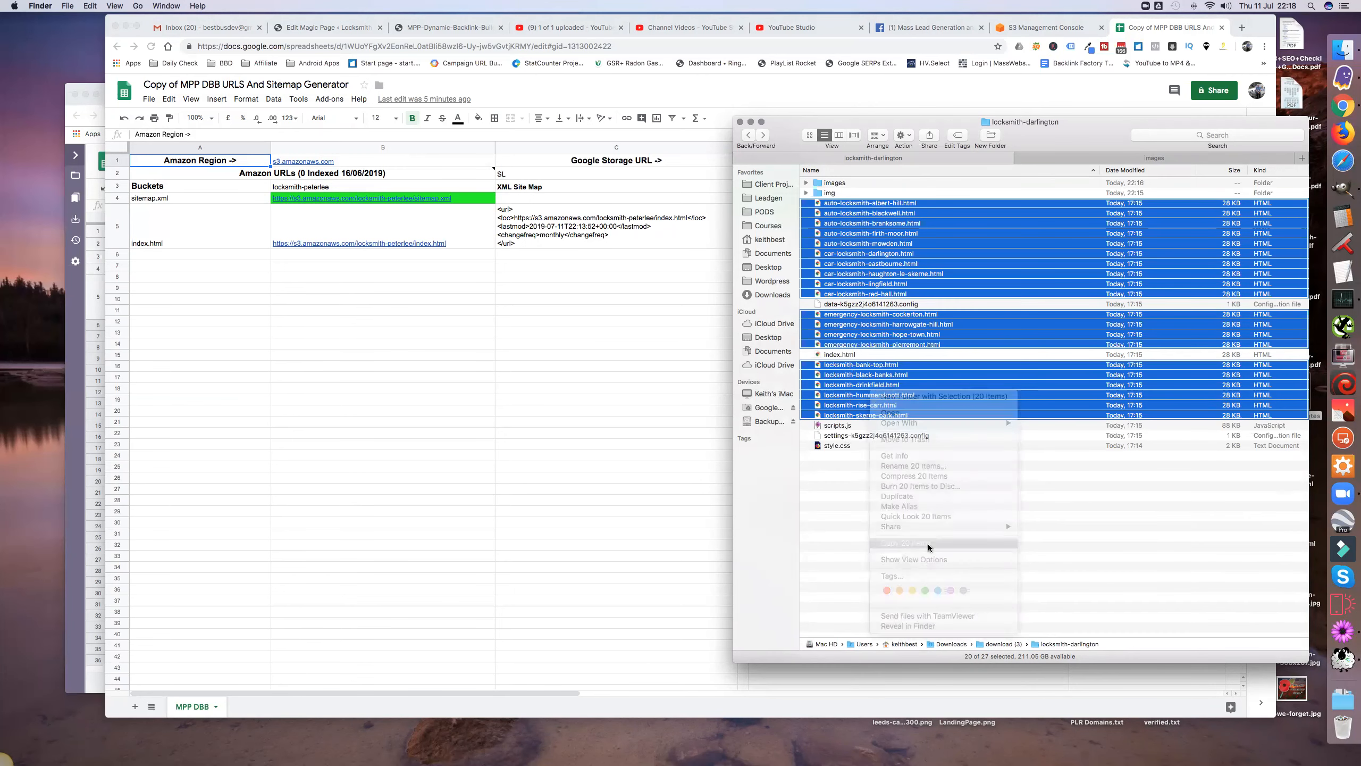
Create a new TextEdit document and paste the copied pages into it as a list of file names
{"action": "left_click", "coordinate": [1346, 275]}
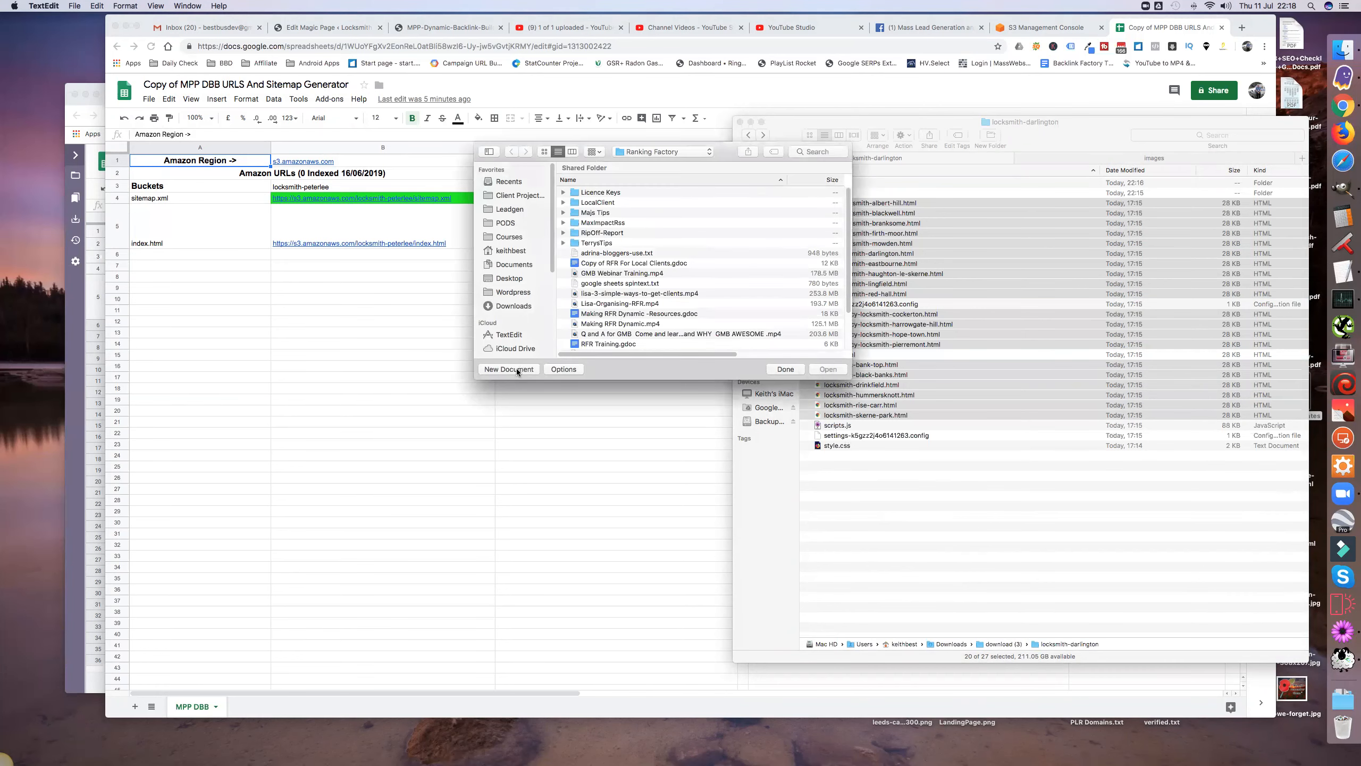
{"action": "left_click", "coordinate": [515, 370]}
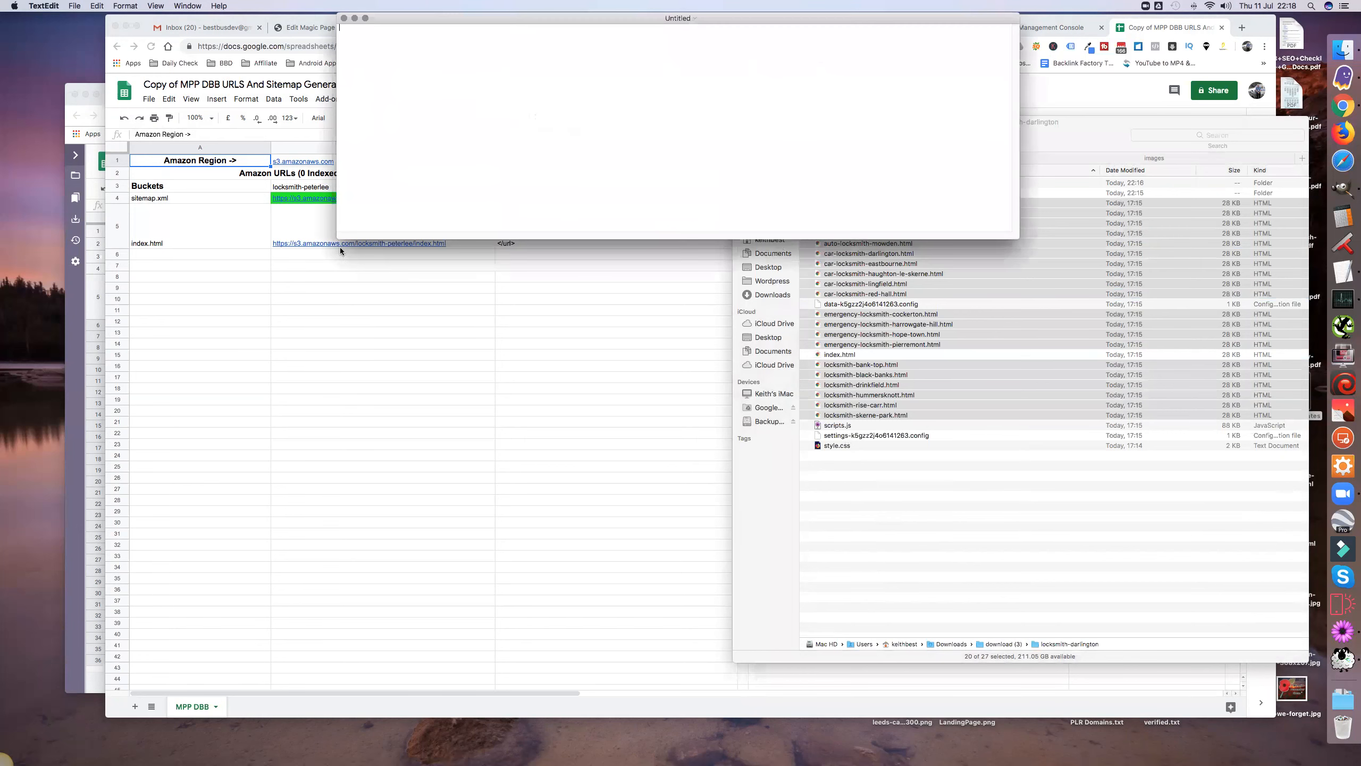
{"action": "right_click", "coordinate": [361, 45]}
{"action": "left_click", "coordinate": [395, 68]}
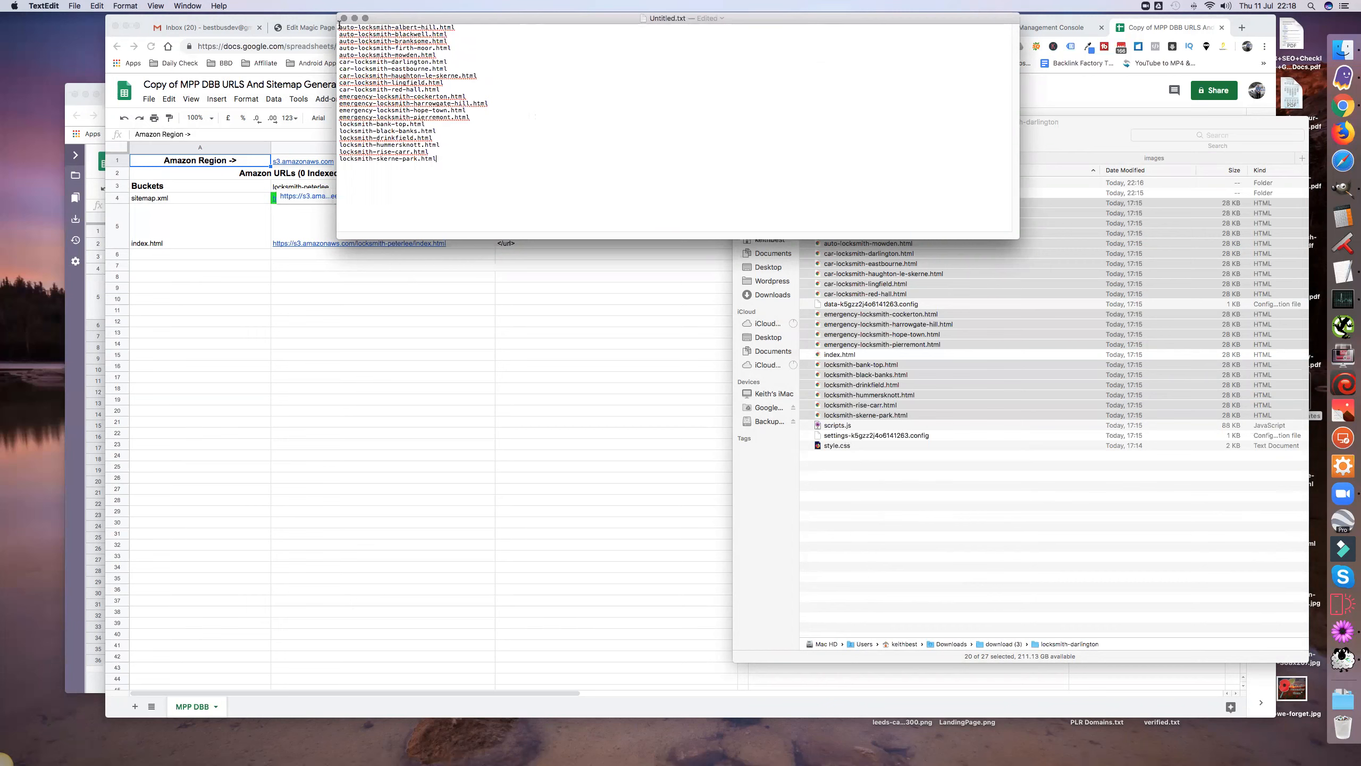
Copy the whole file name list from TextEdit and paste it into the spreadsheet's Buckets column, starting in A6 below index.html
{"action": "left_click_drag", "start_coordinate": [340, 27], "coordinate": [463, 156]}
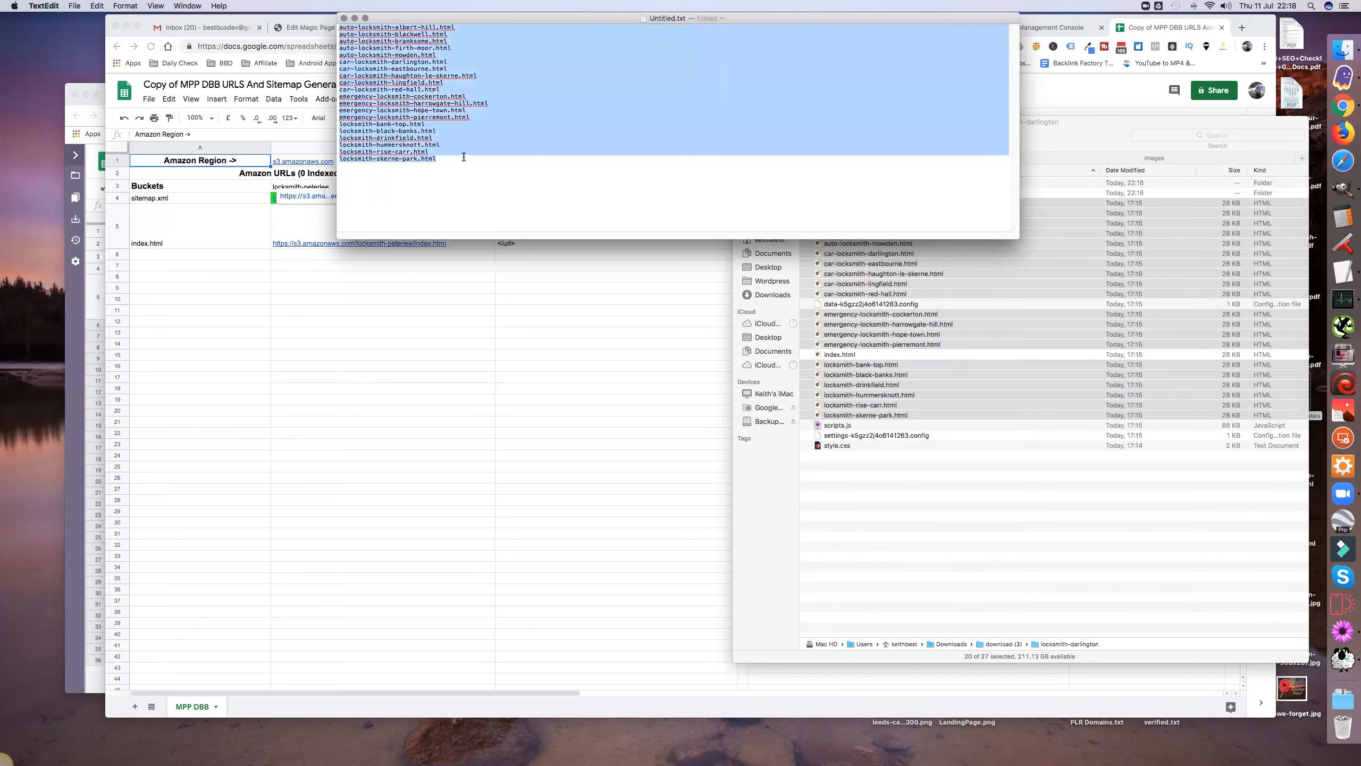
{"action": "right_click", "coordinate": [485, 141]}
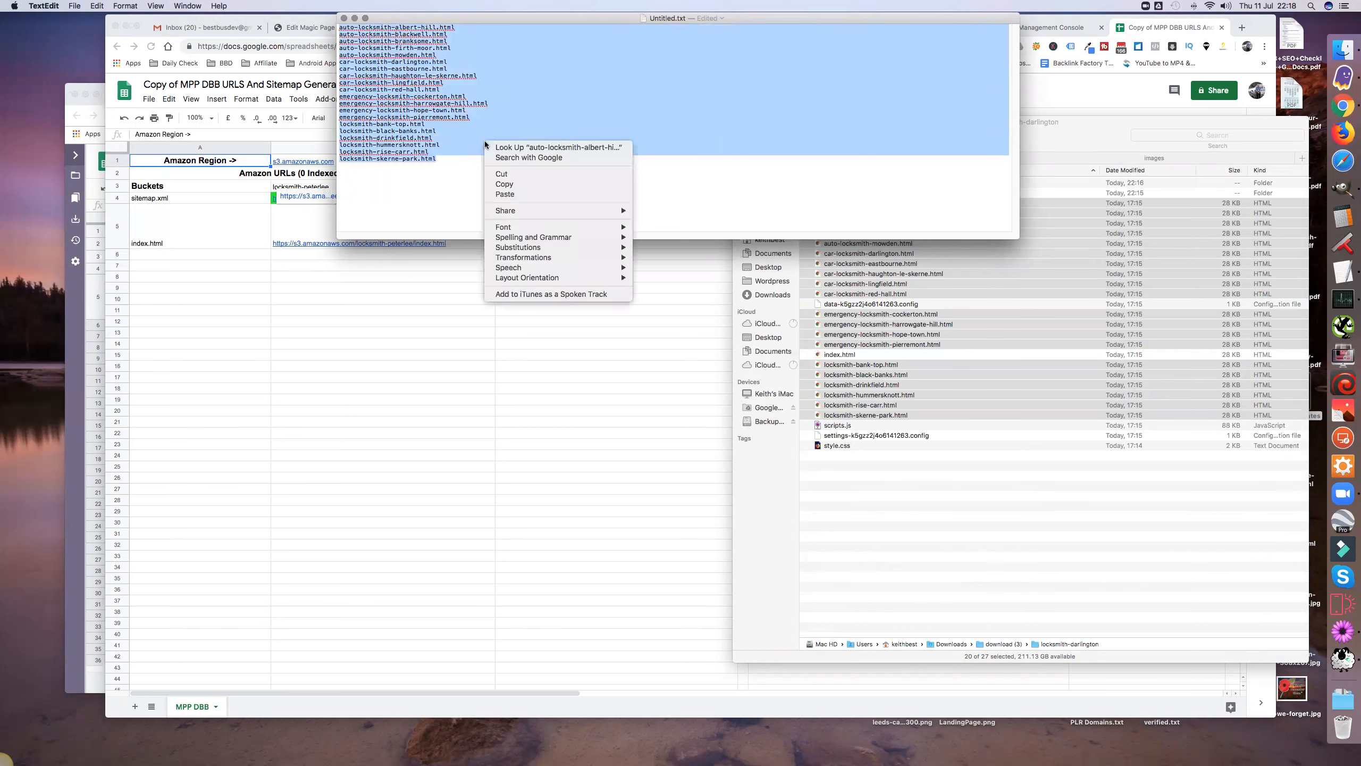
{"action": "left_click", "coordinate": [543, 186]}
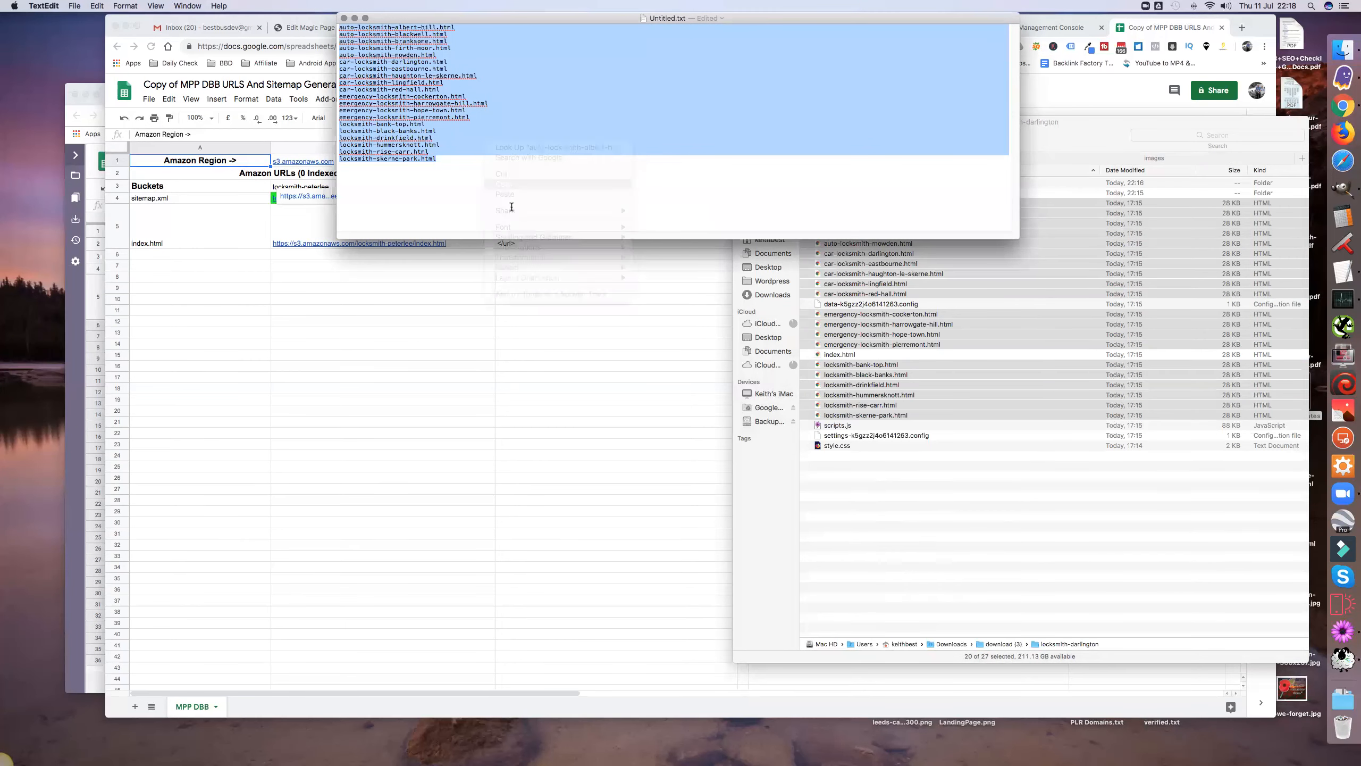
{"action": "left_click", "coordinate": [155, 254]}
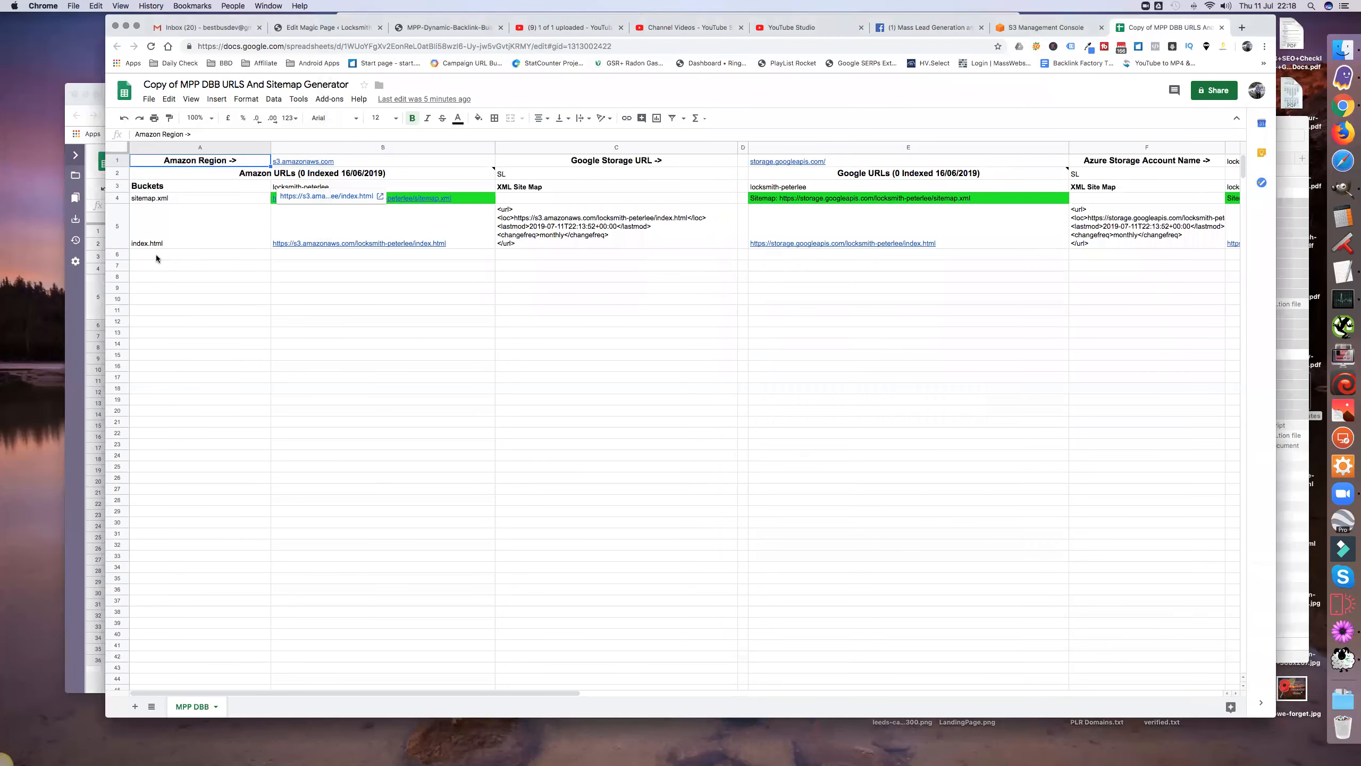
{"action": "left_click", "coordinate": [154, 254]}
{"action": "right_click", "coordinate": [151, 254]}
{"action": "mouse_move", "coordinate": [214, 318]}
{"action": "left_click", "coordinate": [320, 322]}
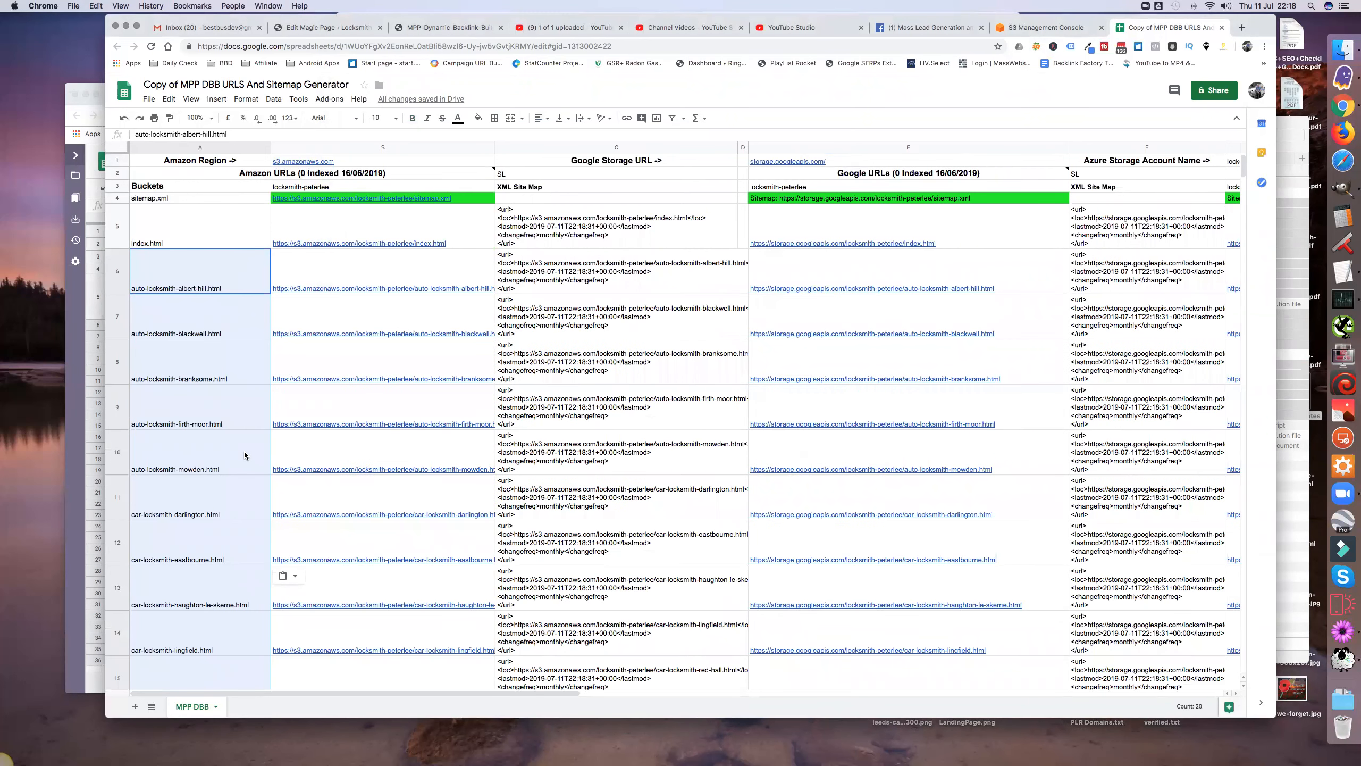
Set the Amazon bucket name in cell B3 to locksmith-darlington and switch to the S3 Management Console
{"action": "mouse_move", "coordinate": [294, 289]}
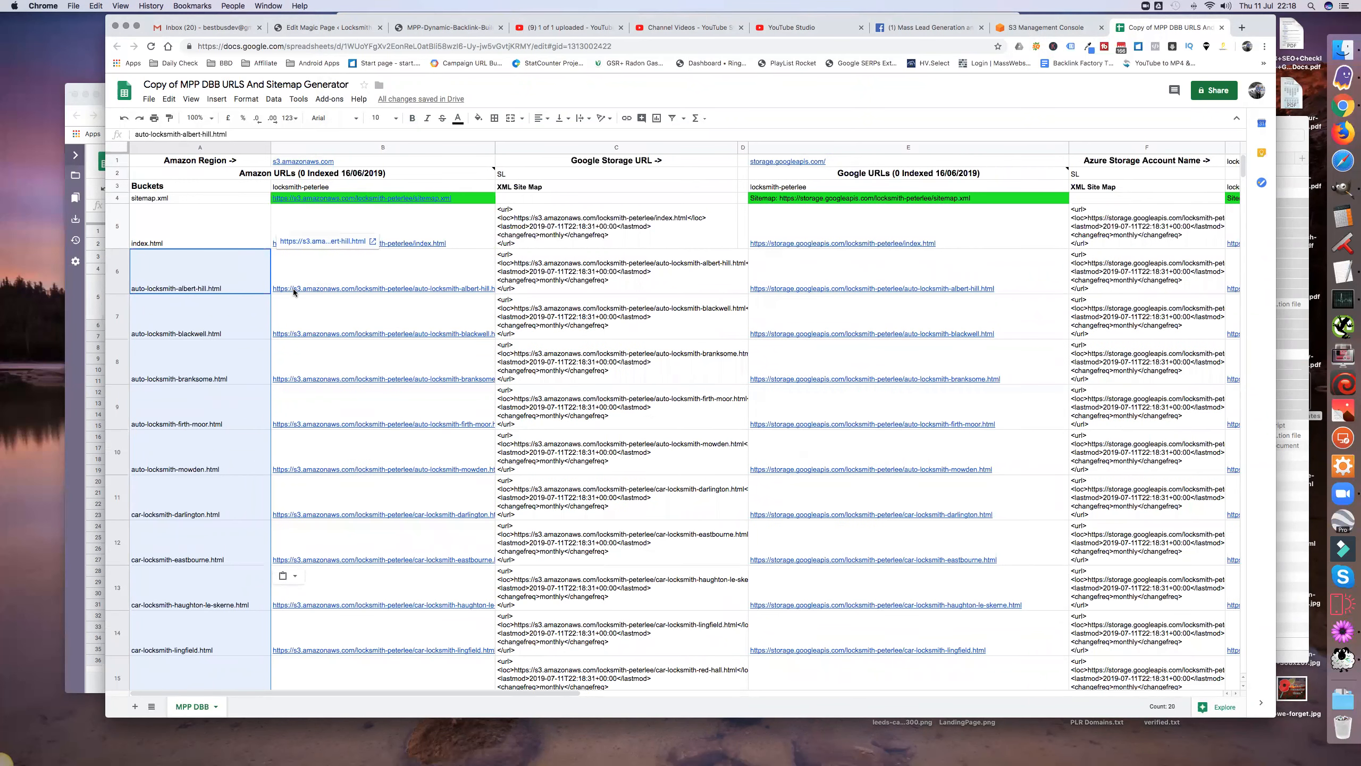
{"action": "left_click", "coordinate": [320, 188]}
{"action": "double_click", "coordinate": [313, 188]}
{"action": "double_click", "coordinate": [315, 186]}
{"action": "type", "text": "d"}
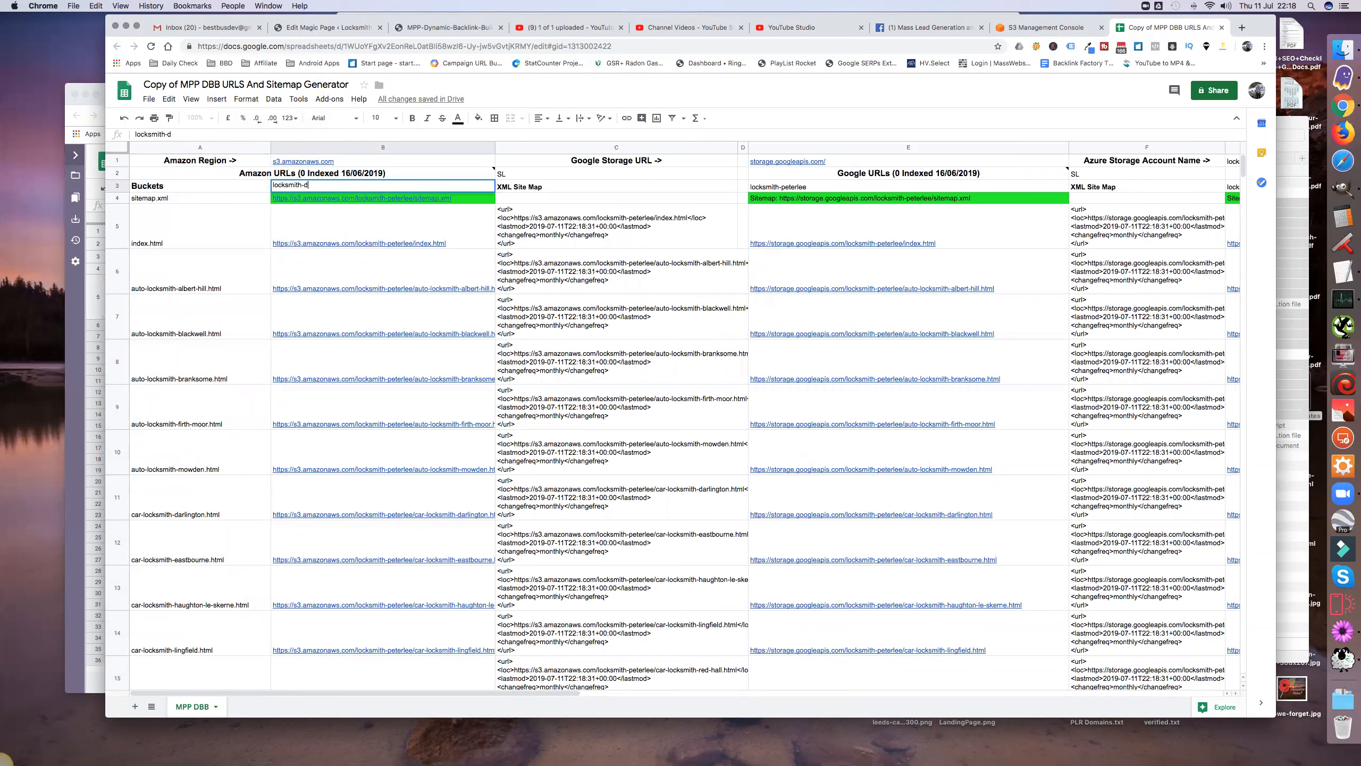
{"action": "type", "text": "arlington"}
{"action": "key", "text": "Return"}
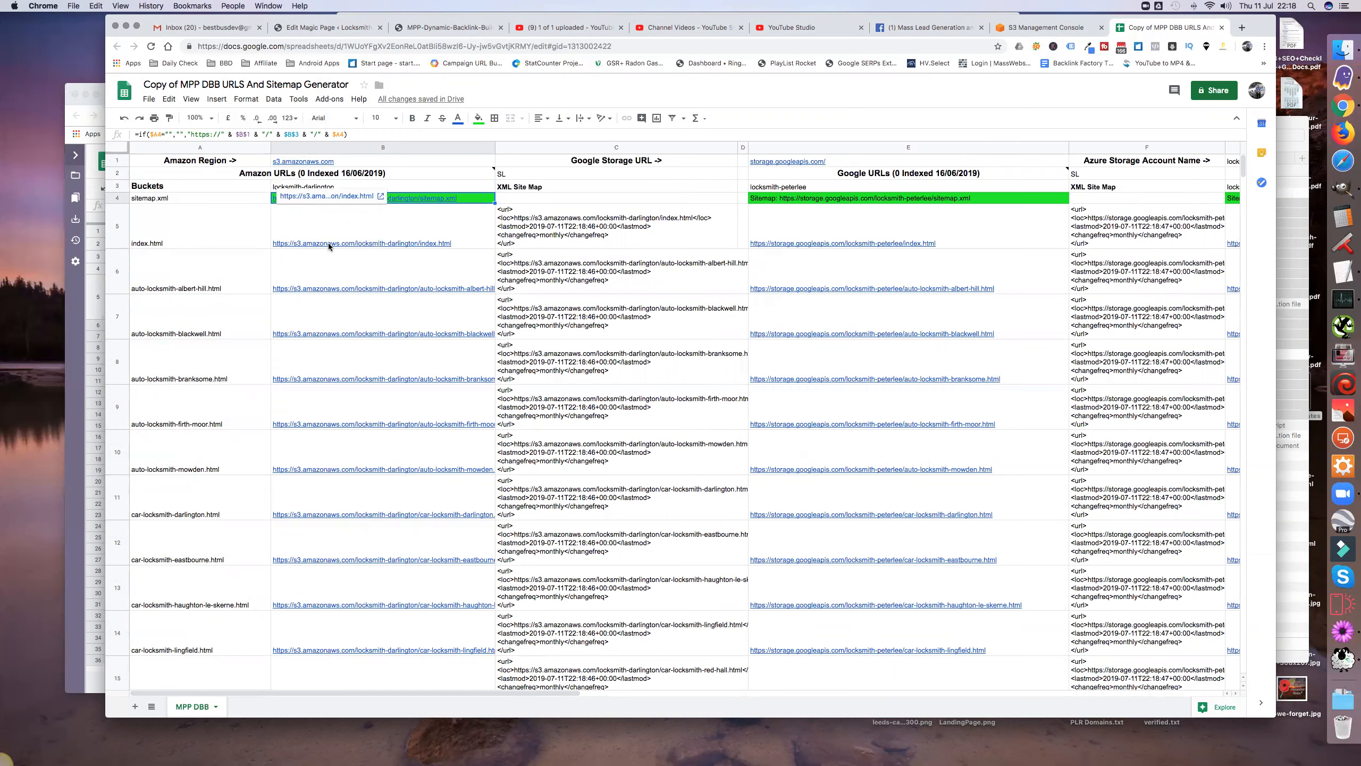
{"action": "left_click", "coordinate": [1017, 27]}
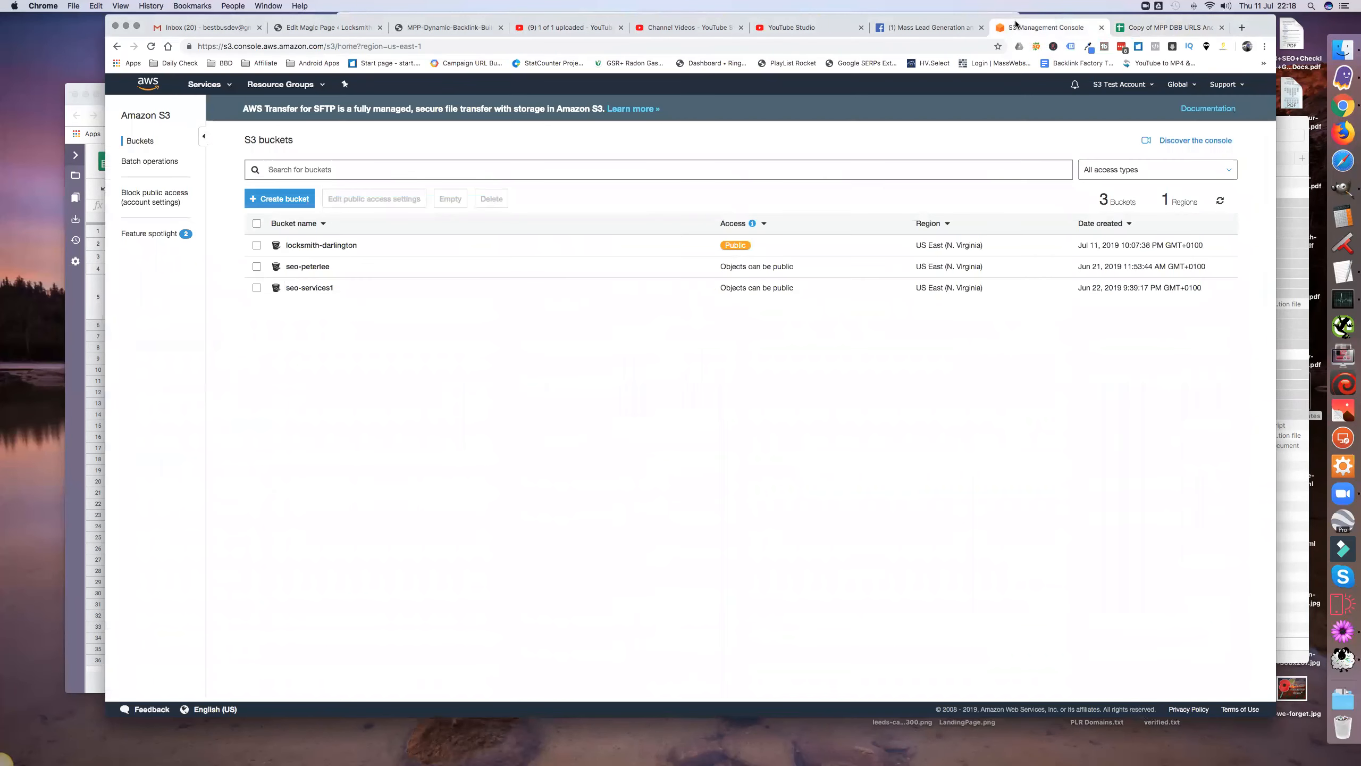
Open the locksmith-darlington bucket and add the images and img folders, all HTML pages including index.html, scripts.js and style.css for upload
{"action": "left_click", "coordinate": [295, 246]}
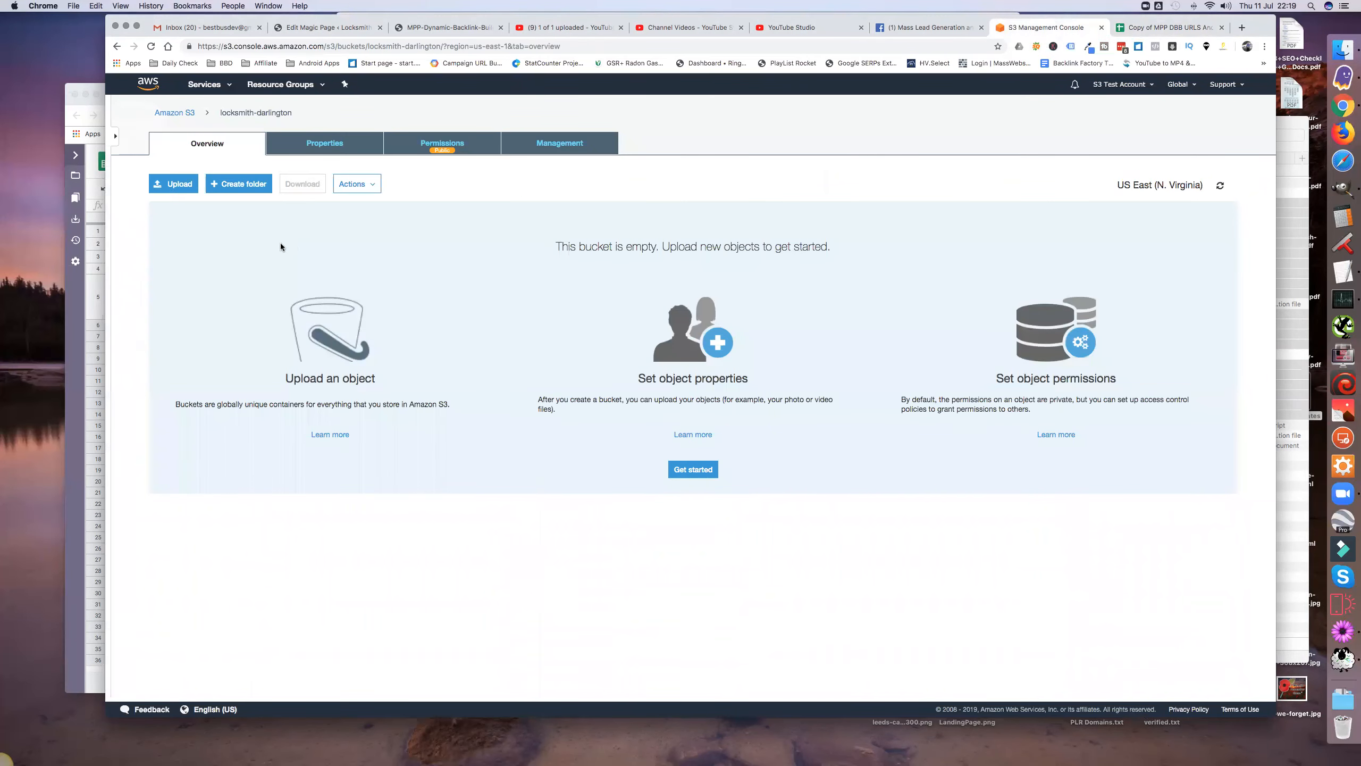
{"action": "left_click", "coordinate": [1293, 195]}
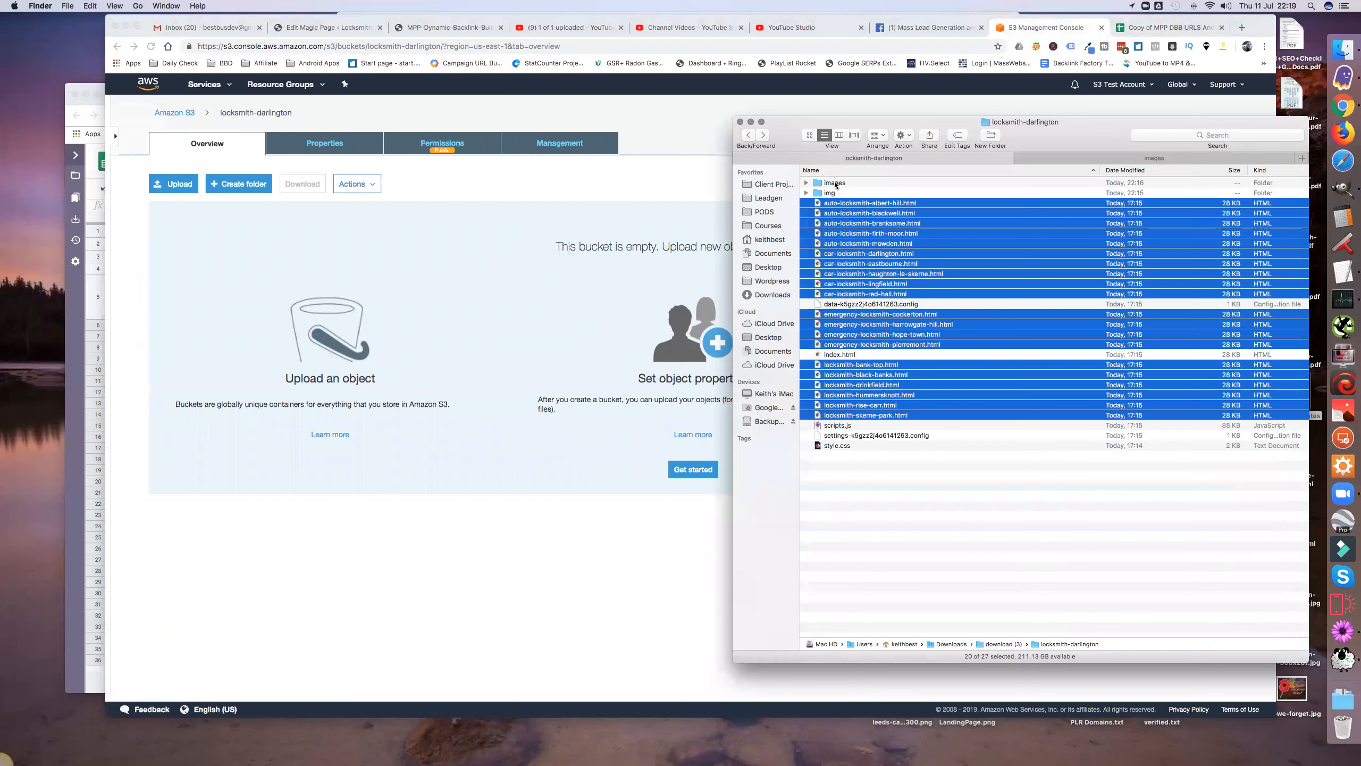
{"action": "left_click", "coordinate": [828, 184], "text": "super"}
{"action": "left_click", "coordinate": [829, 193], "text": "super"}
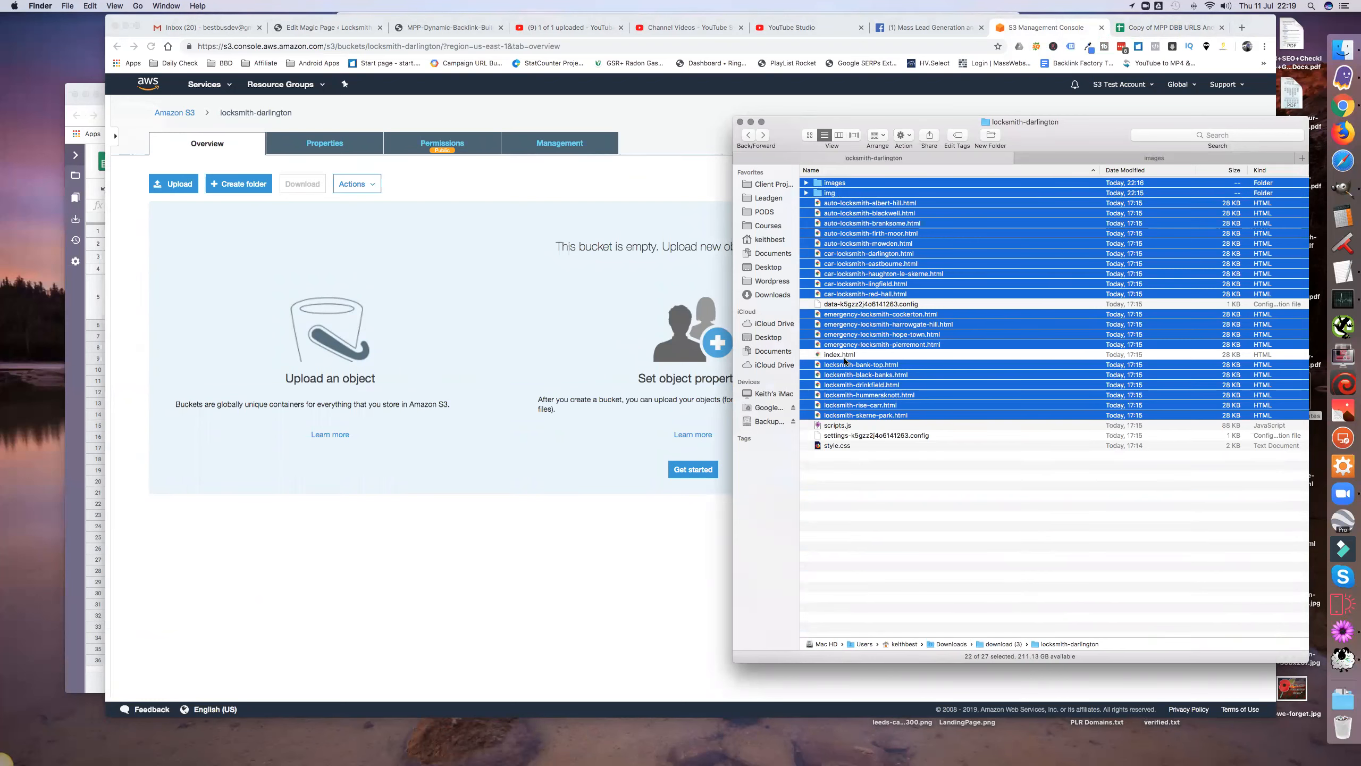
{"action": "left_click", "coordinate": [842, 355], "text": "super"}
{"action": "left_click", "coordinate": [839, 425], "text": "super"}
{"action": "left_click", "coordinate": [835, 446], "text": "super"}
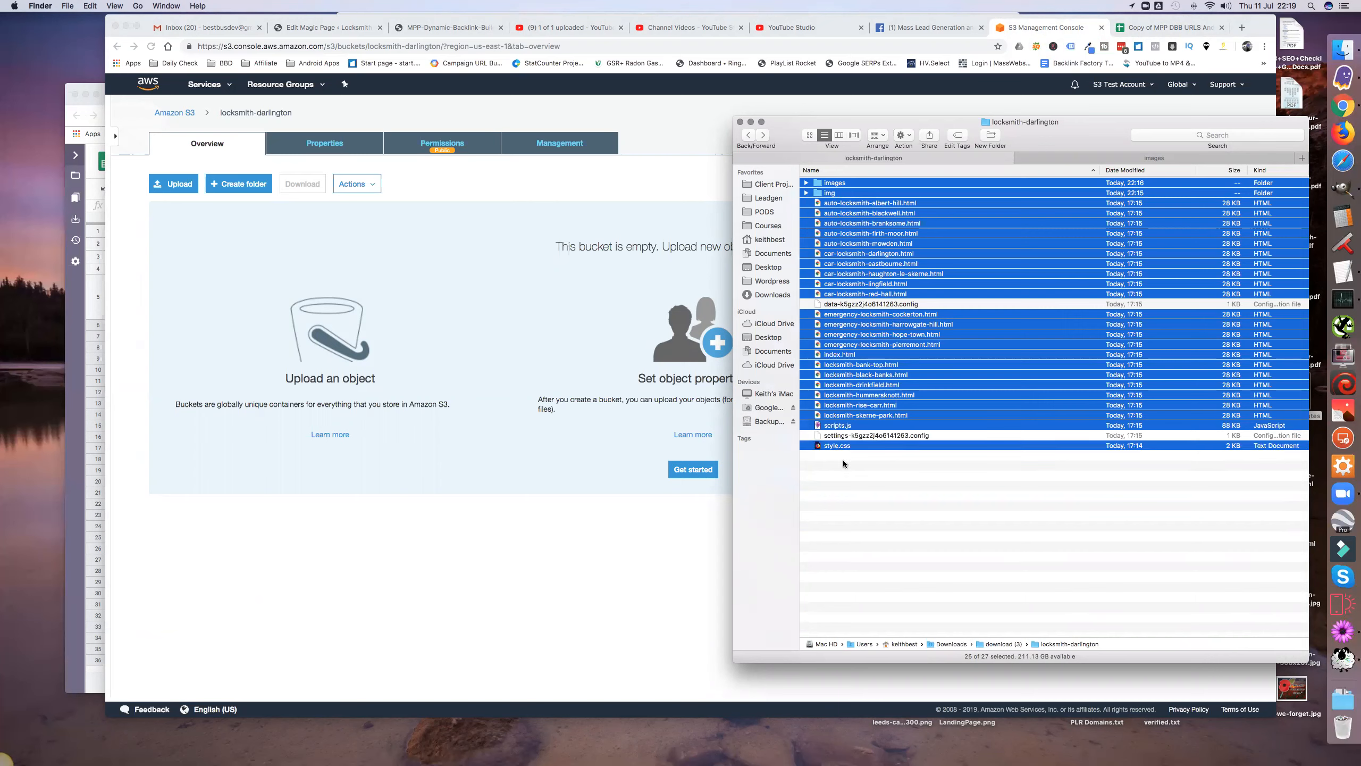
{"action": "left_click_drag", "start_coordinate": [678, 333], "coordinate": [394, 364]}
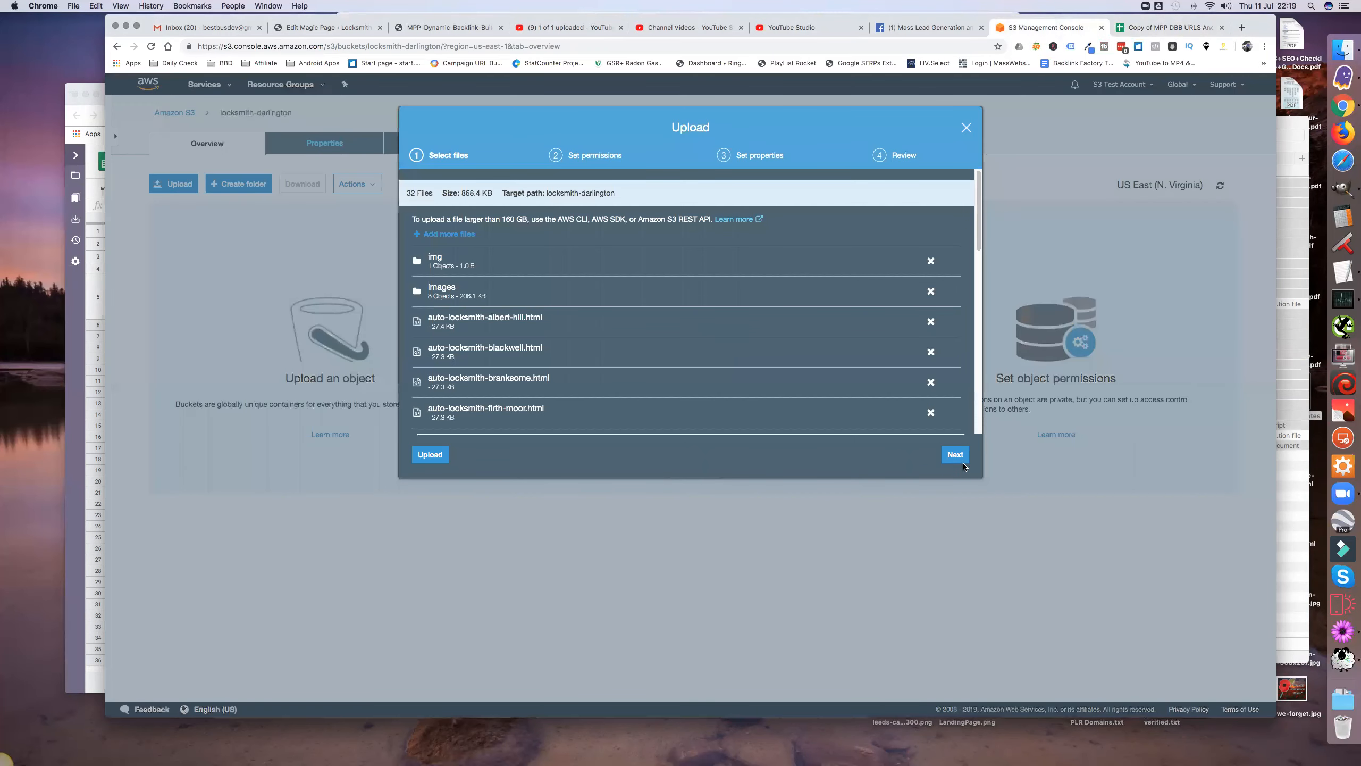
Grant public read access to the objects, keep the Standard storage class and upload the files to the bucket
{"action": "left_click", "coordinate": [955, 455]}
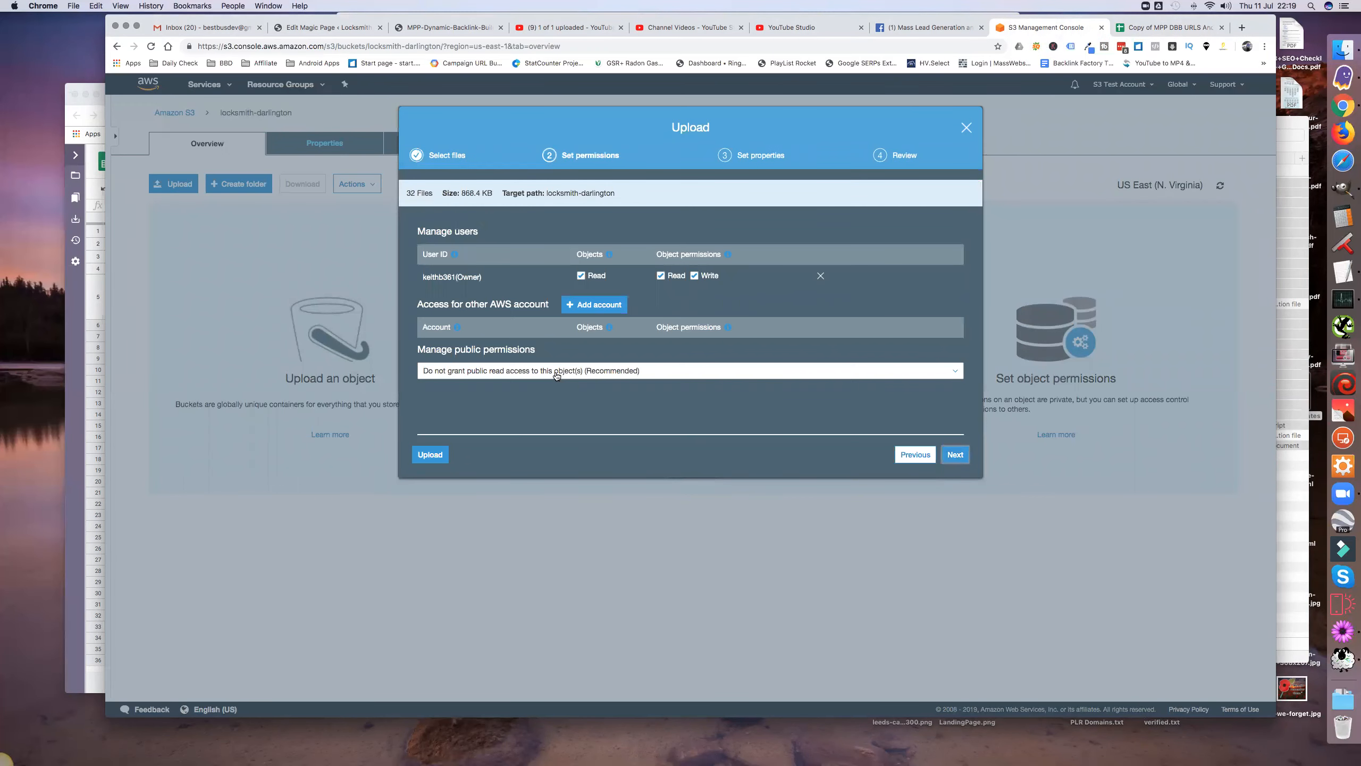
{"action": "left_click", "coordinate": [557, 375]}
{"action": "left_click", "coordinate": [549, 410]}
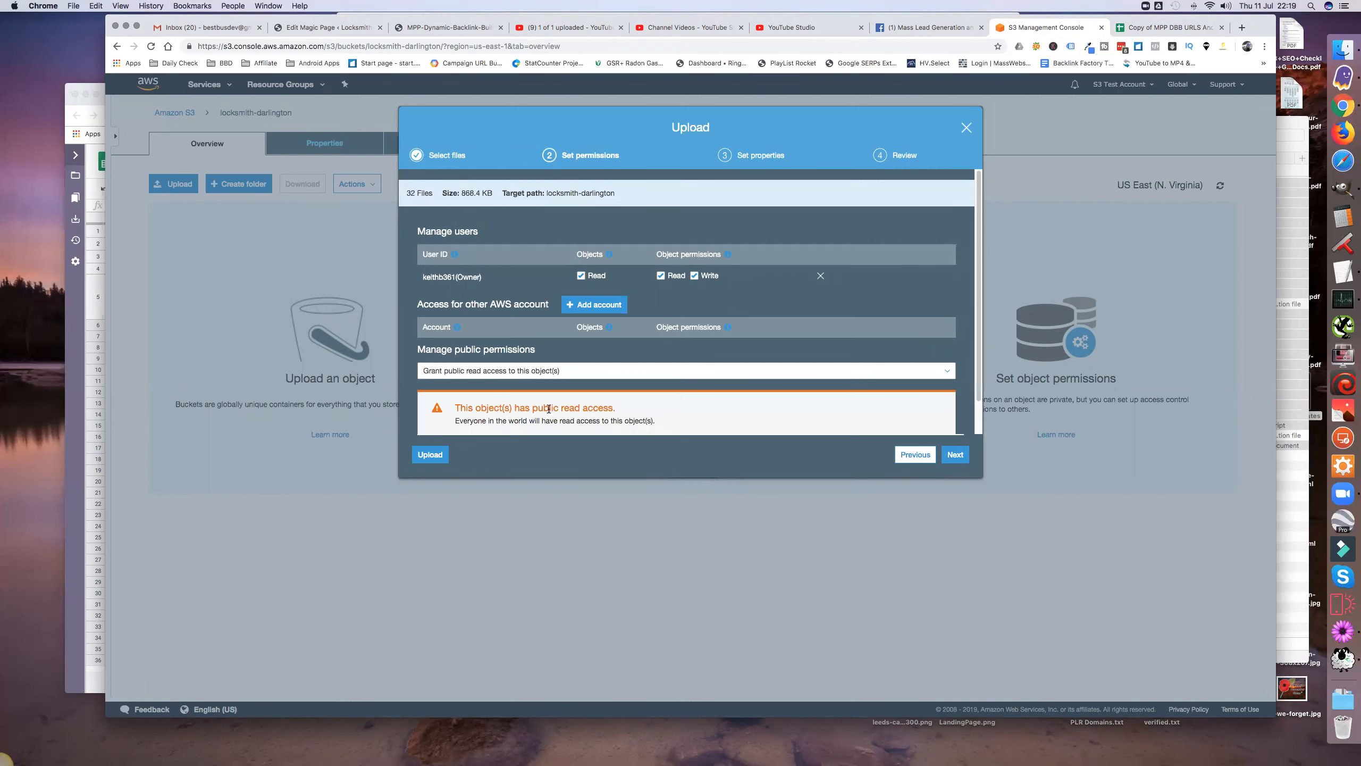
{"action": "left_click", "coordinate": [955, 454]}
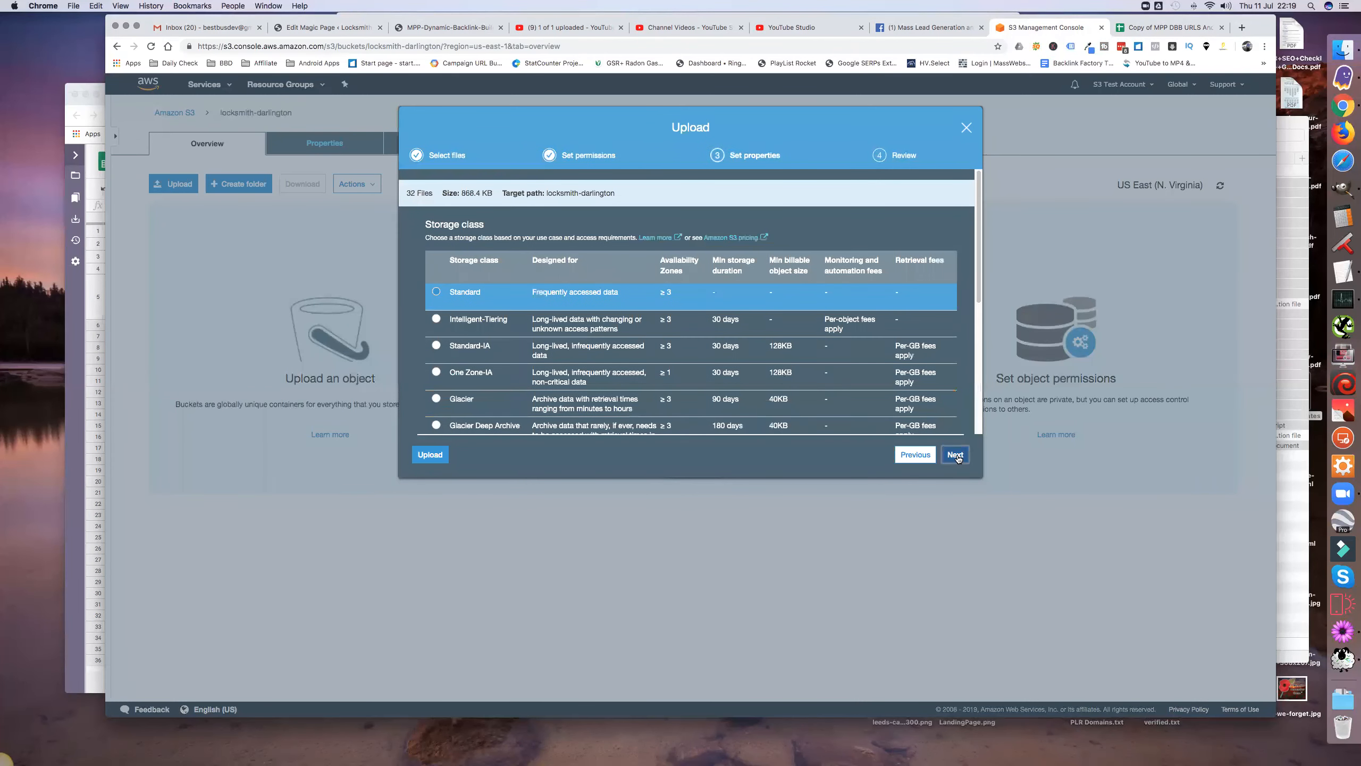
{"action": "left_click", "coordinate": [955, 454]}
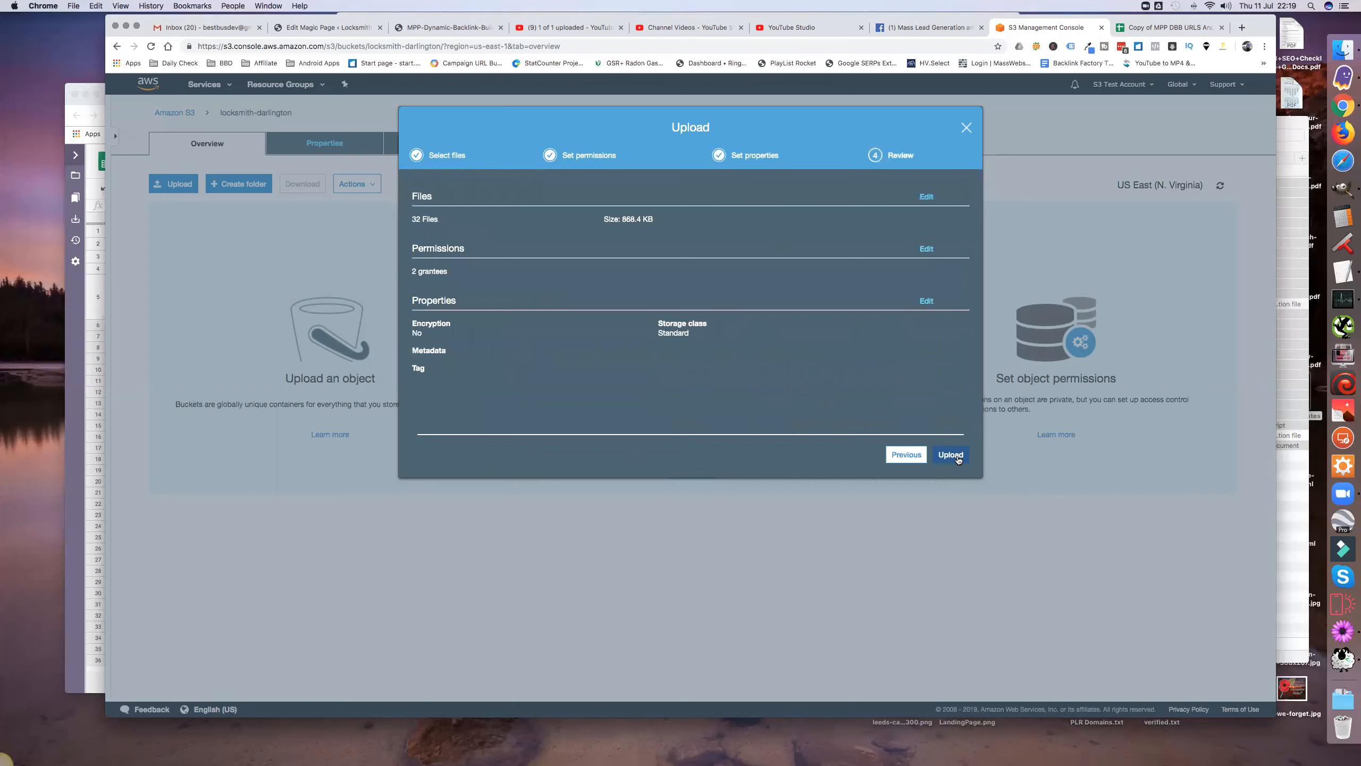
{"action": "left_click", "coordinate": [955, 454]}
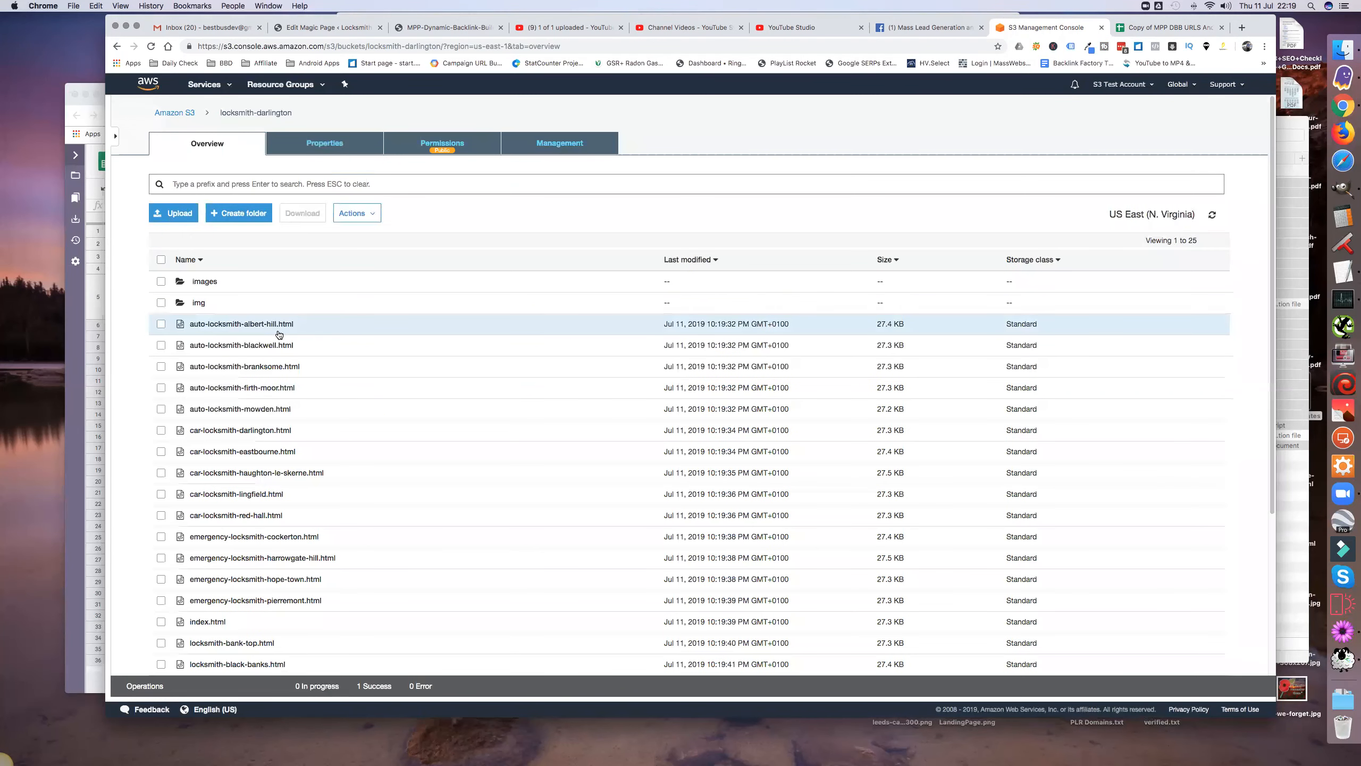
Open the object URL of auto-locksmith-albert-hill.html in a new tab, review the page and follow its Darlington area link
{"action": "left_click", "coordinate": [211, 324]}
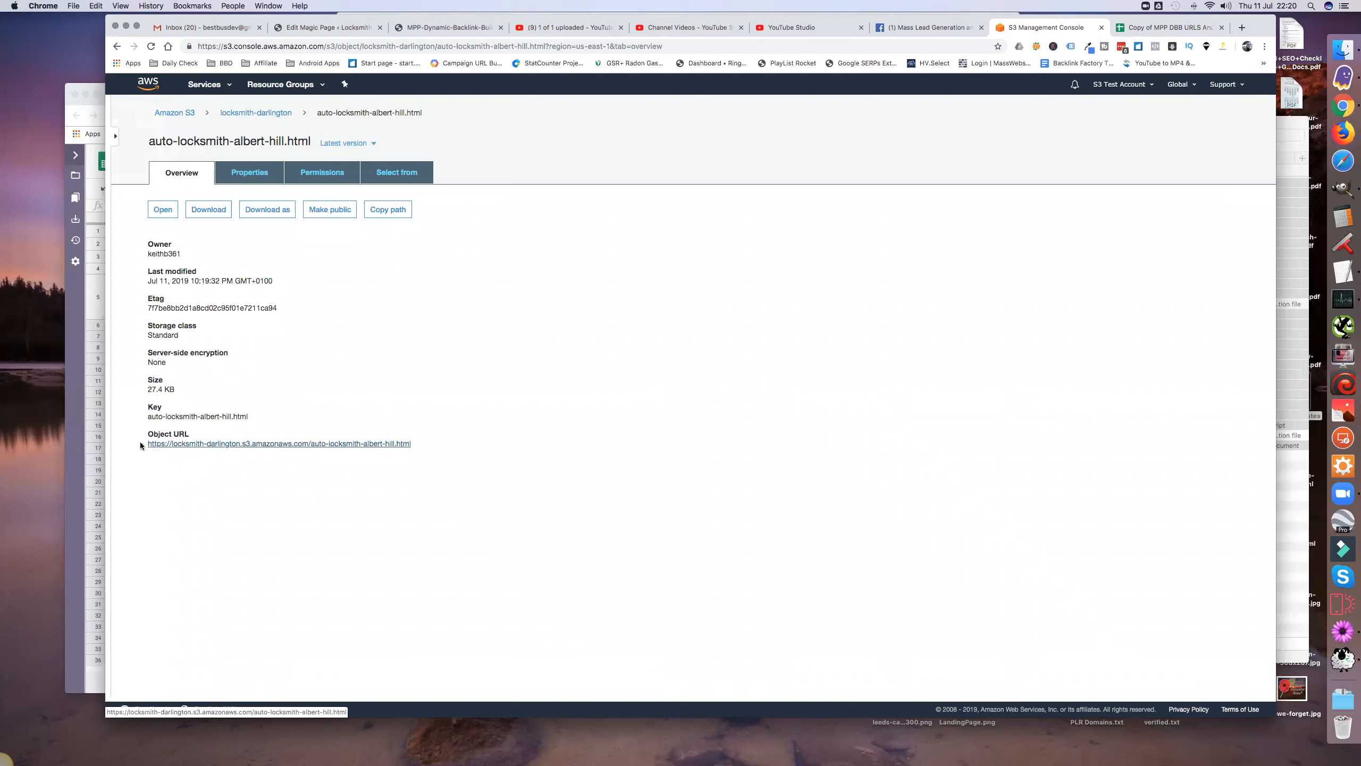
{"action": "right_click", "coordinate": [266, 445]}
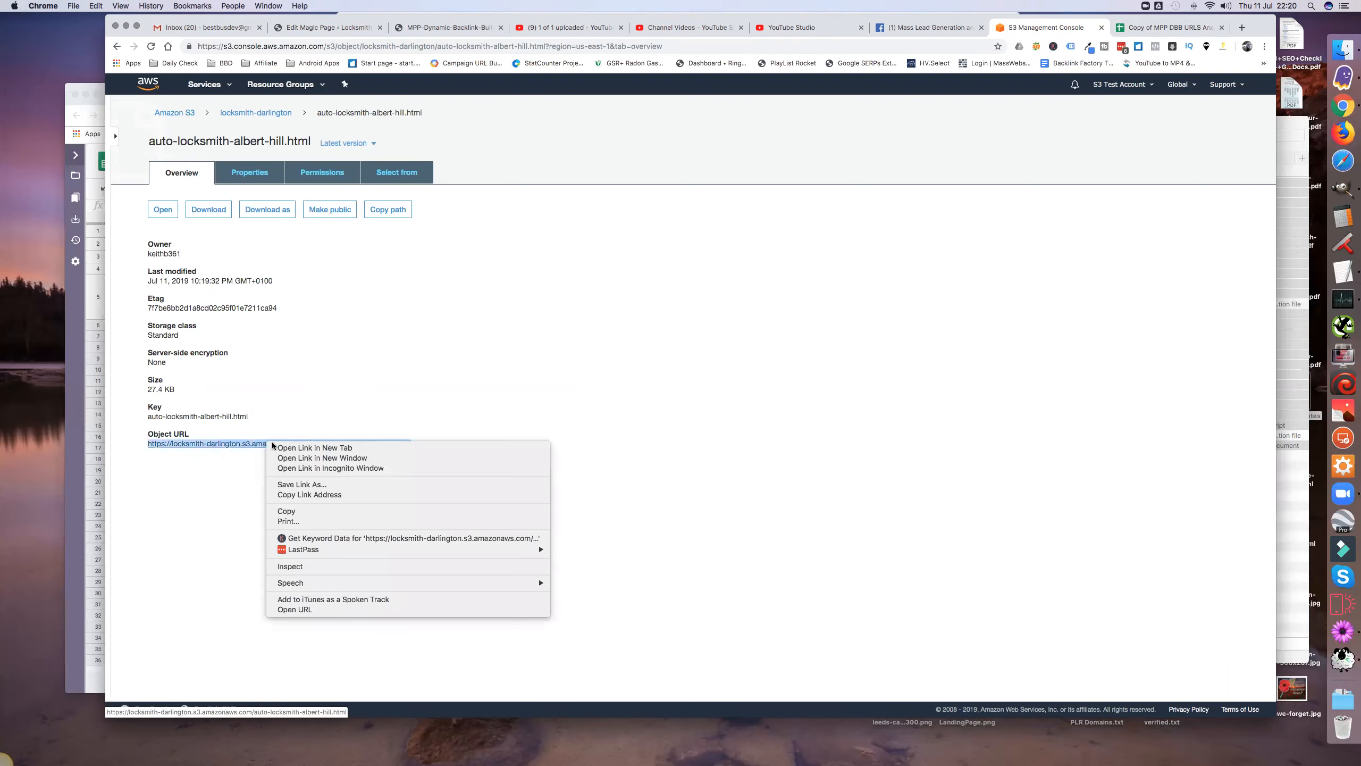
{"action": "left_click", "coordinate": [298, 444]}
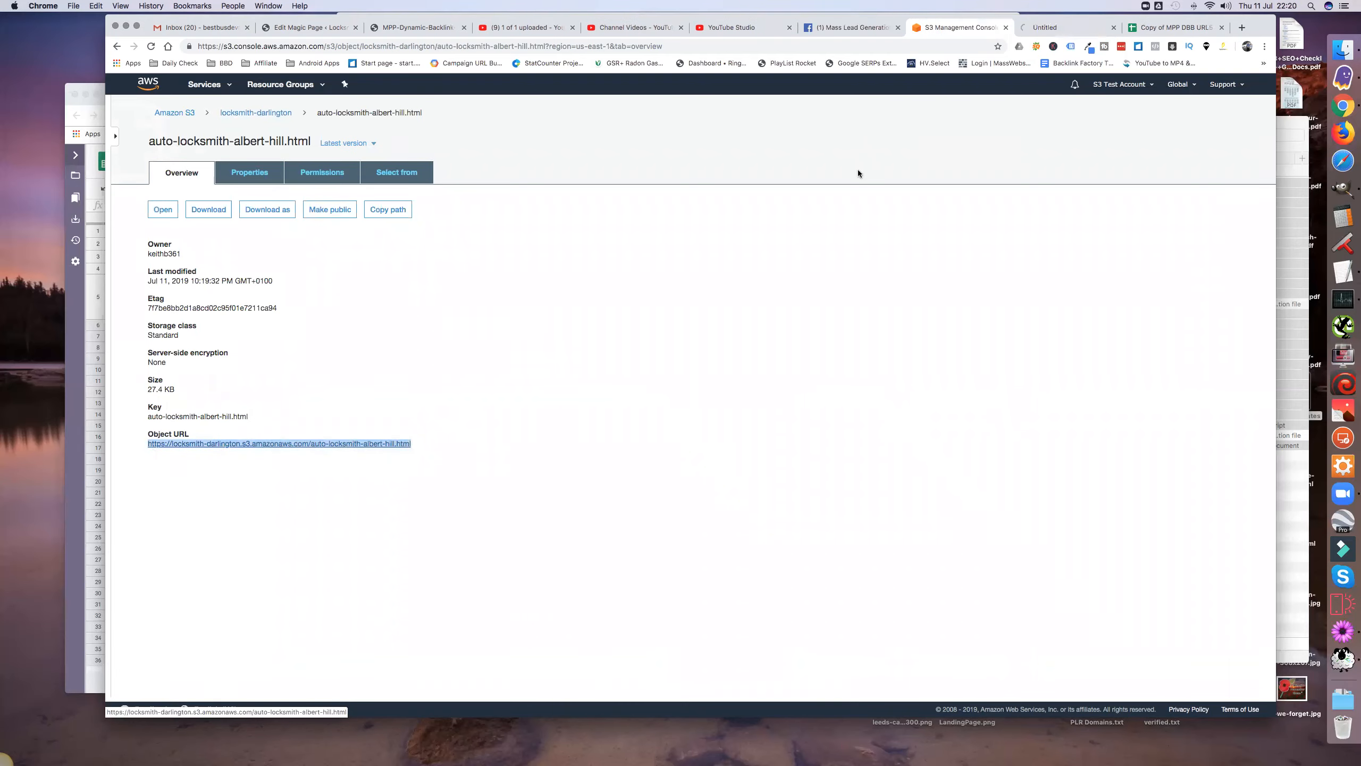
{"action": "left_click", "coordinate": [1053, 27]}
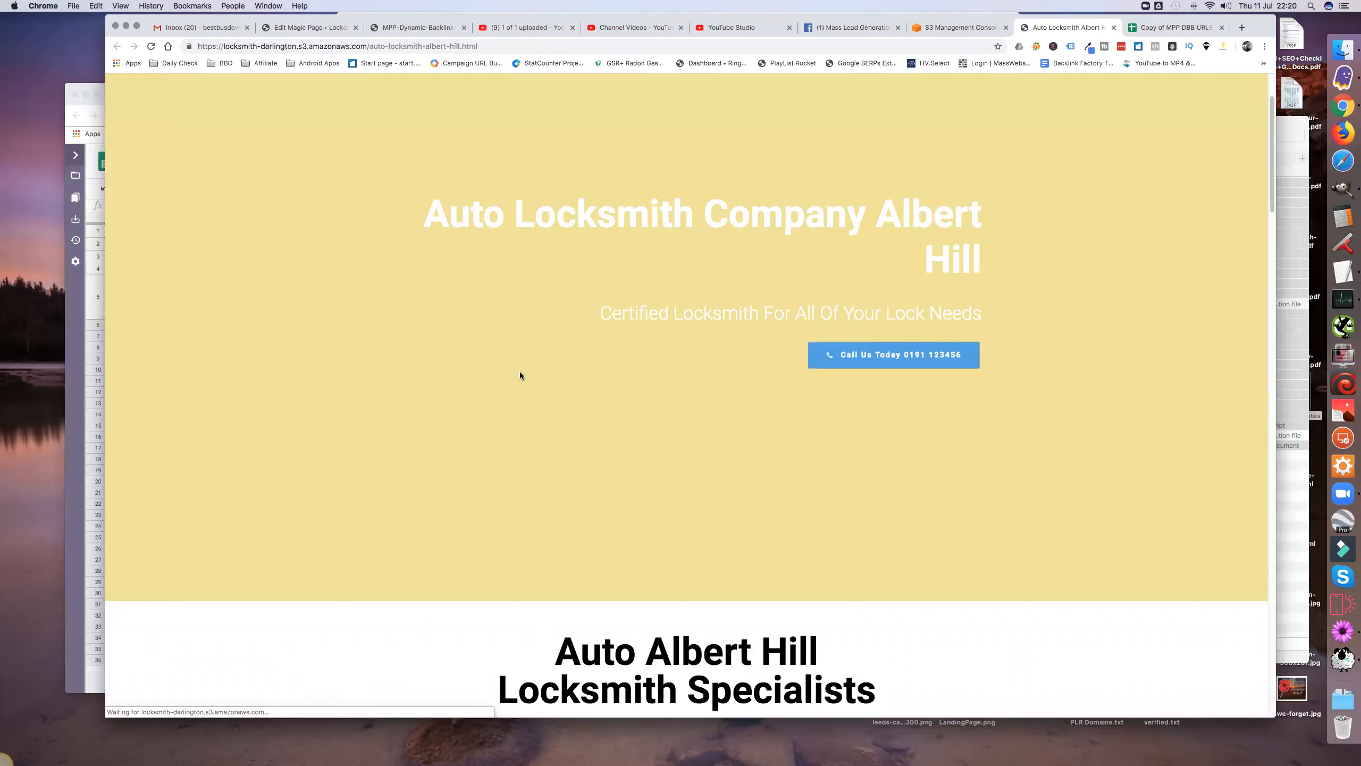
{"action": "scroll", "coordinate": [520, 373], "scroll_direction": "down", "scroll_amount": 10}
{"action": "scroll", "coordinate": [519, 372], "scroll_direction": "down", "scroll_amount": 15}
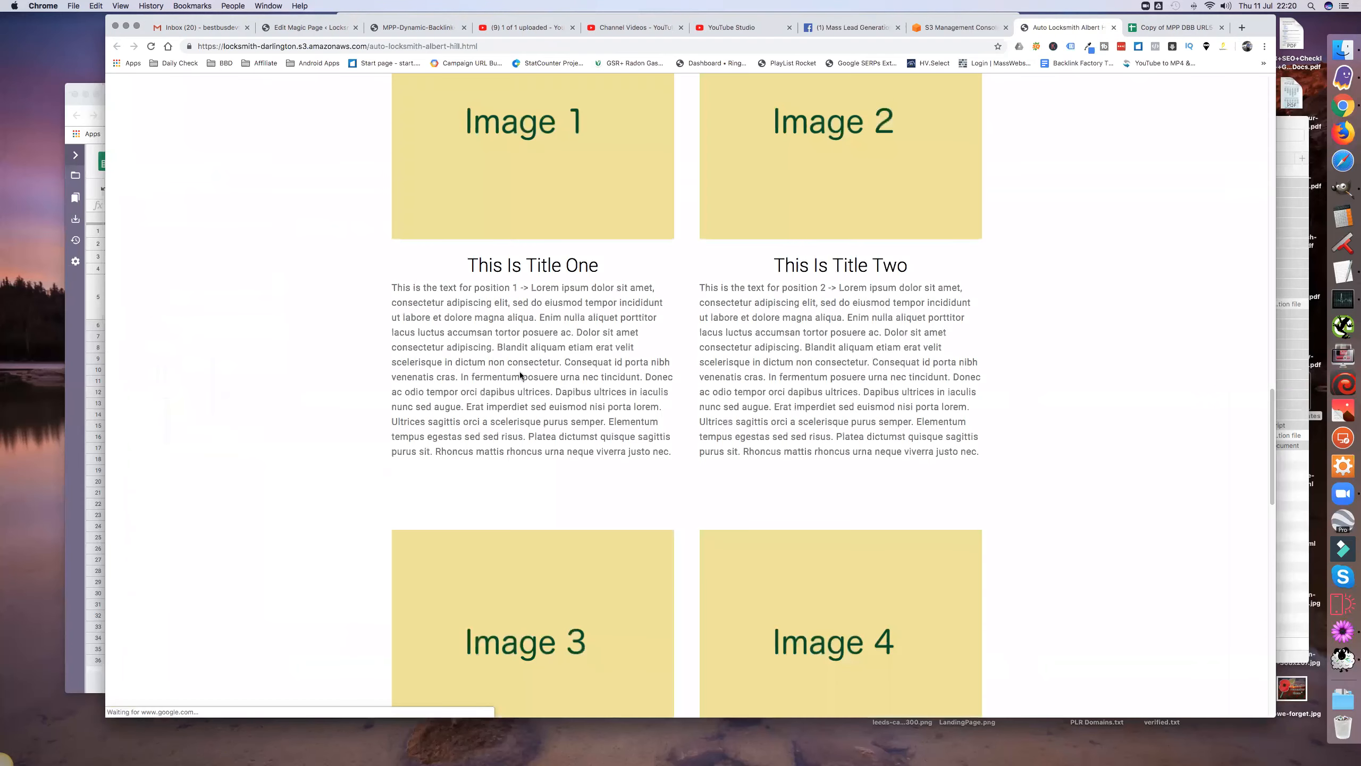
{"action": "scroll", "coordinate": [732, 519], "scroll_direction": "down", "scroll_amount": 6}
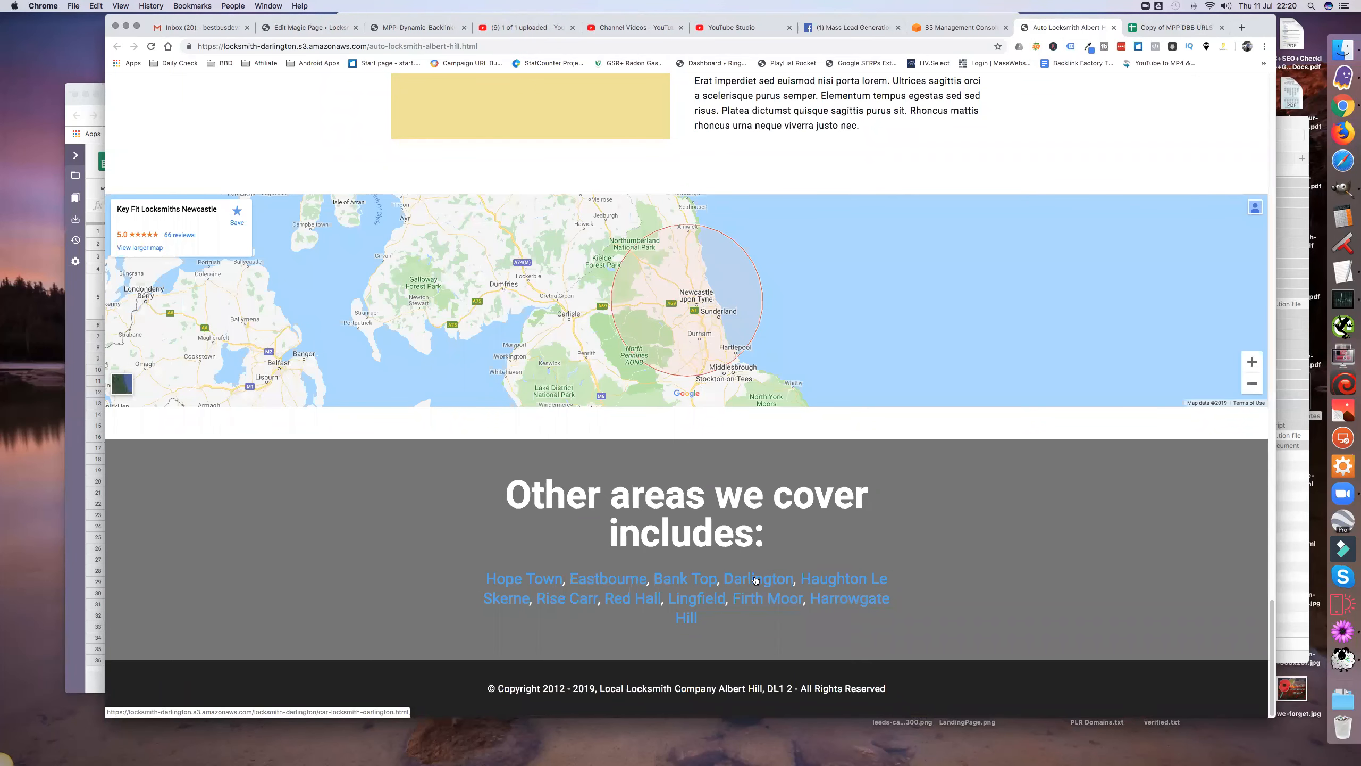
{"action": "left_click", "coordinate": [755, 580]}
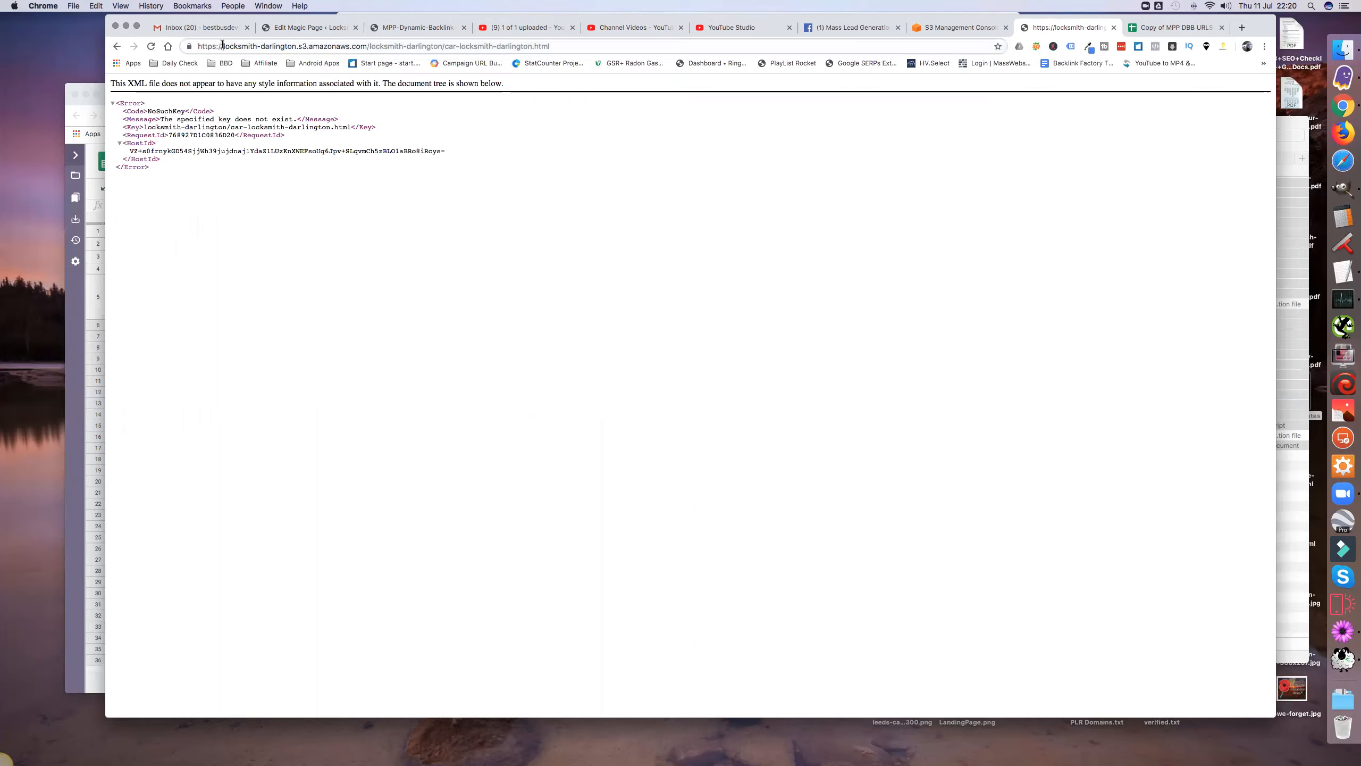
{"action": "left_click_drag", "start_coordinate": [223, 46], "coordinate": [292, 46]}
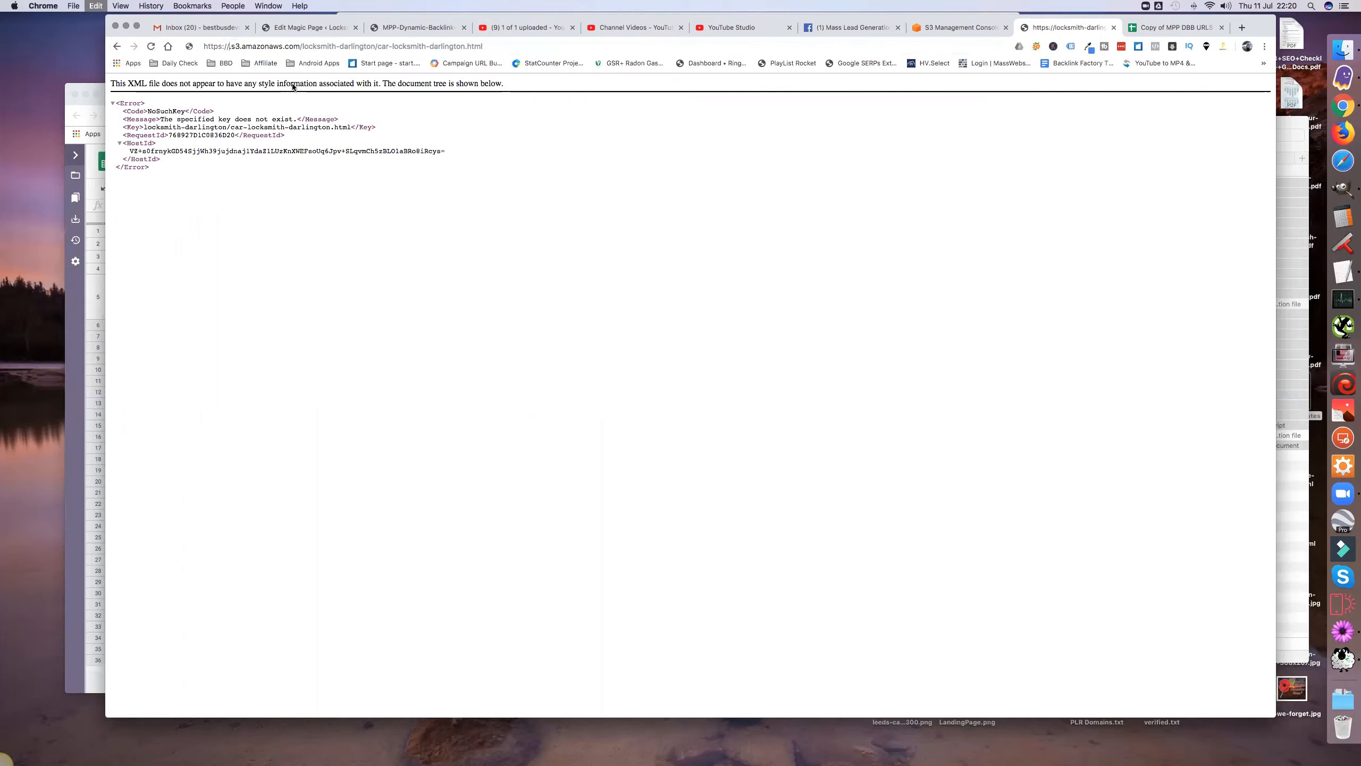
{"action": "key", "text": "BackSpace"}
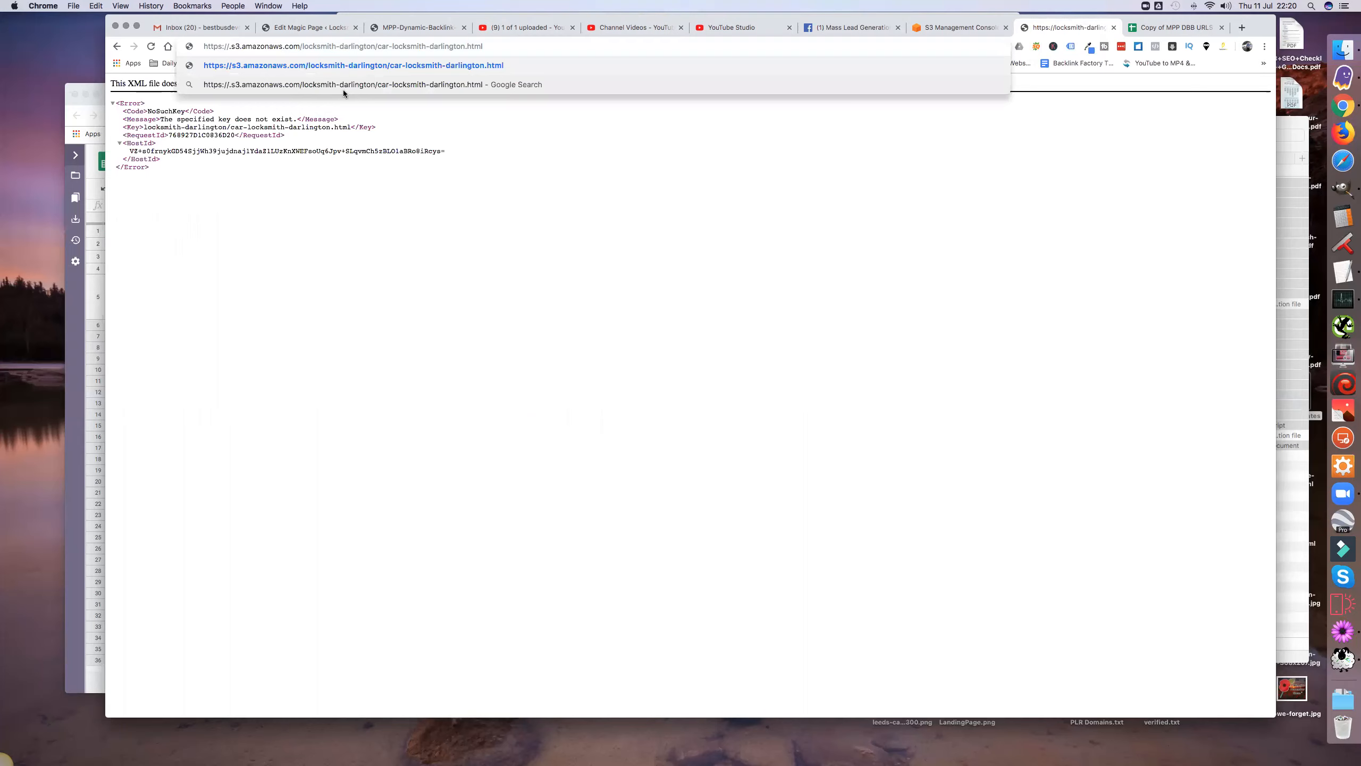
{"action": "key", "text": "Delete"}
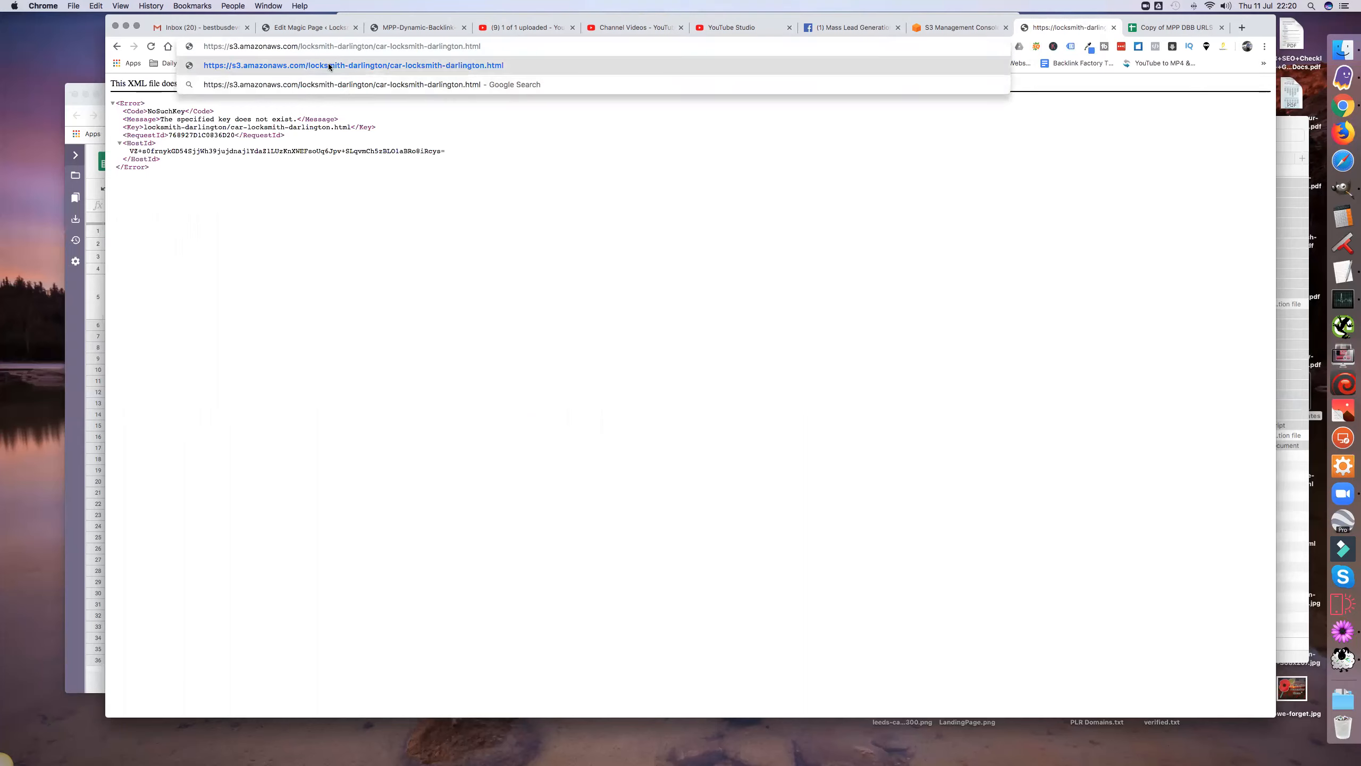
{"action": "type", "text": "locksmith-darlington"}
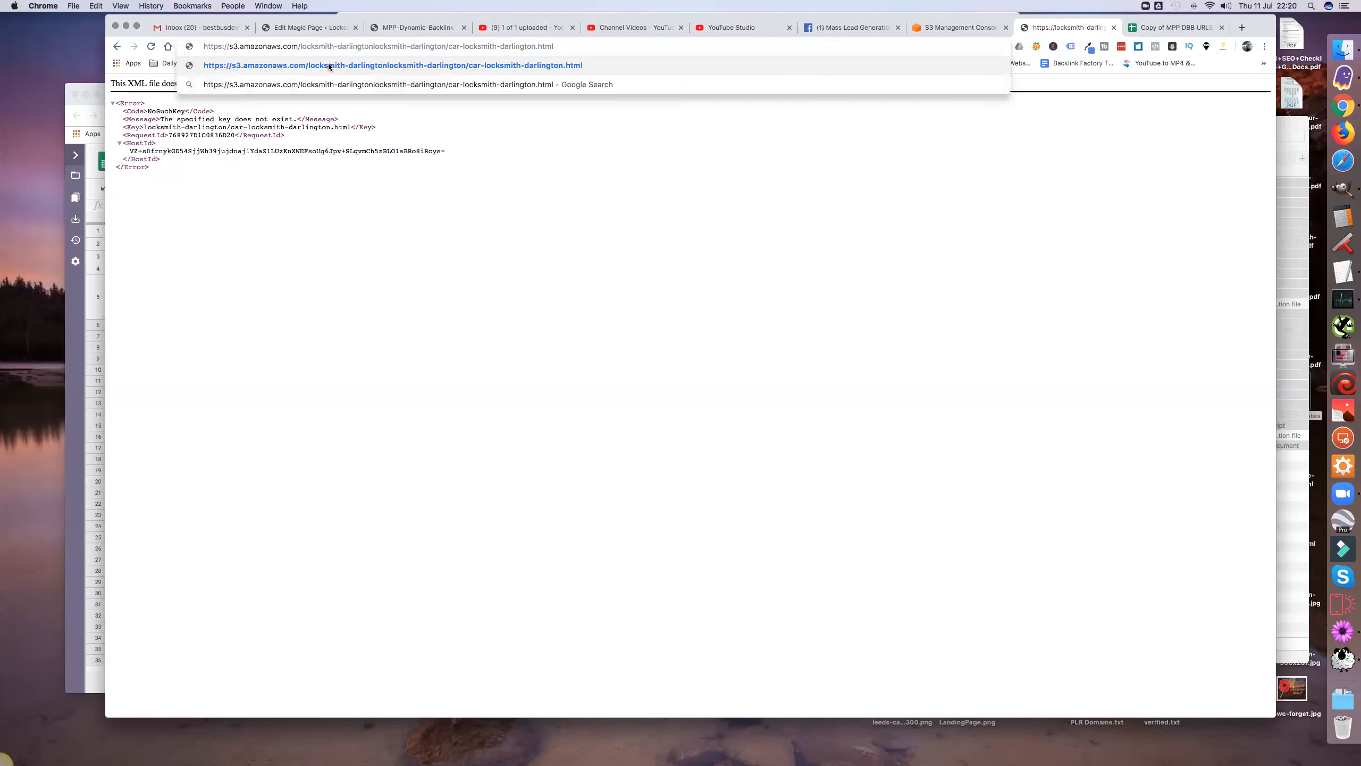
{"action": "type", "text": "/"}
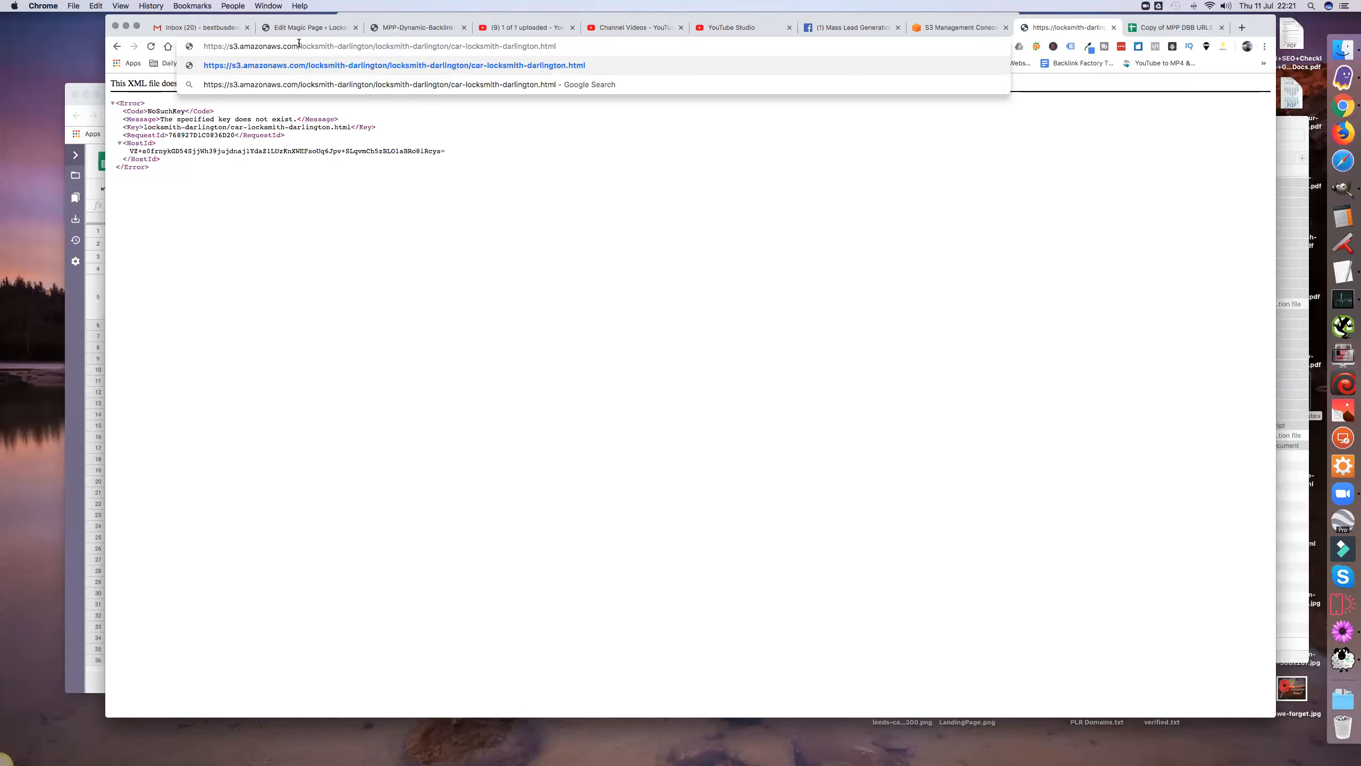
{"action": "left_click_drag", "start_coordinate": [300, 47], "coordinate": [376, 47]}
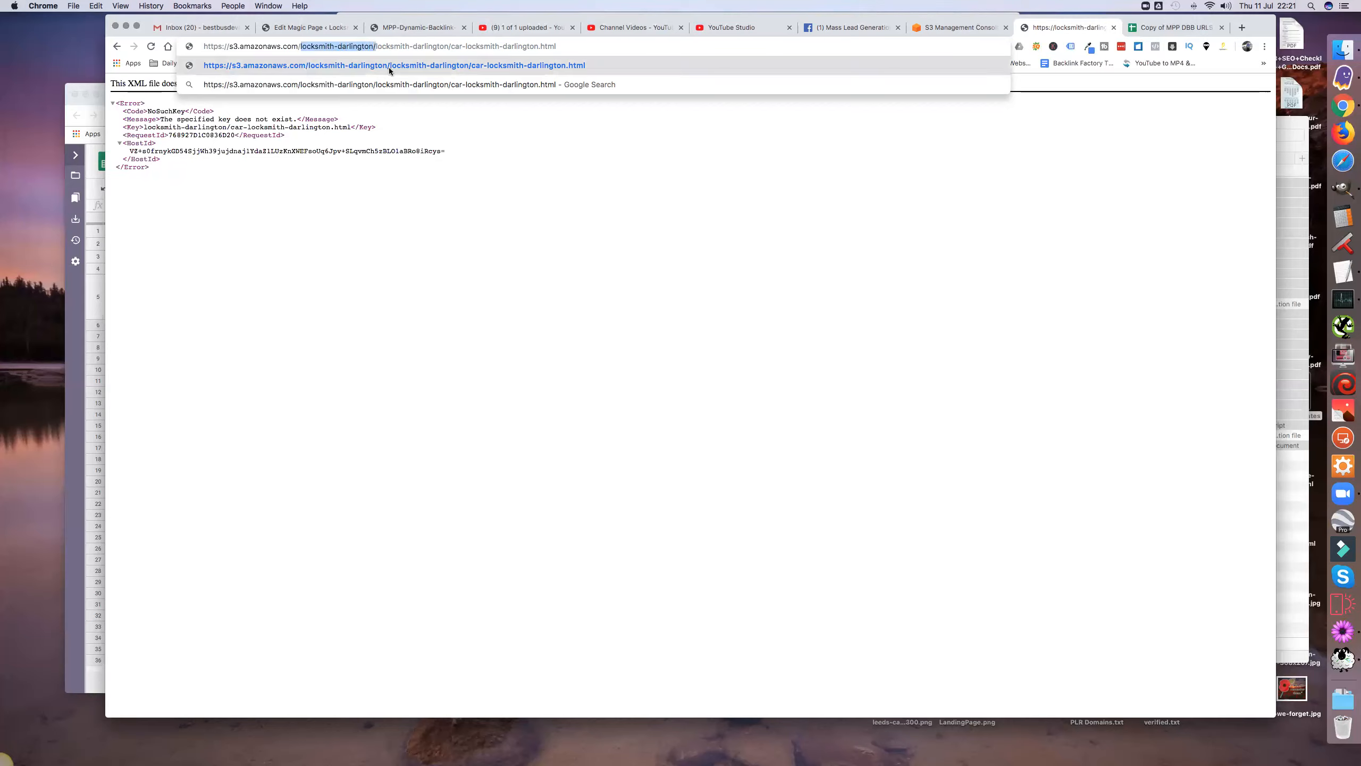
{"action": "key", "text": "BackSpace"}
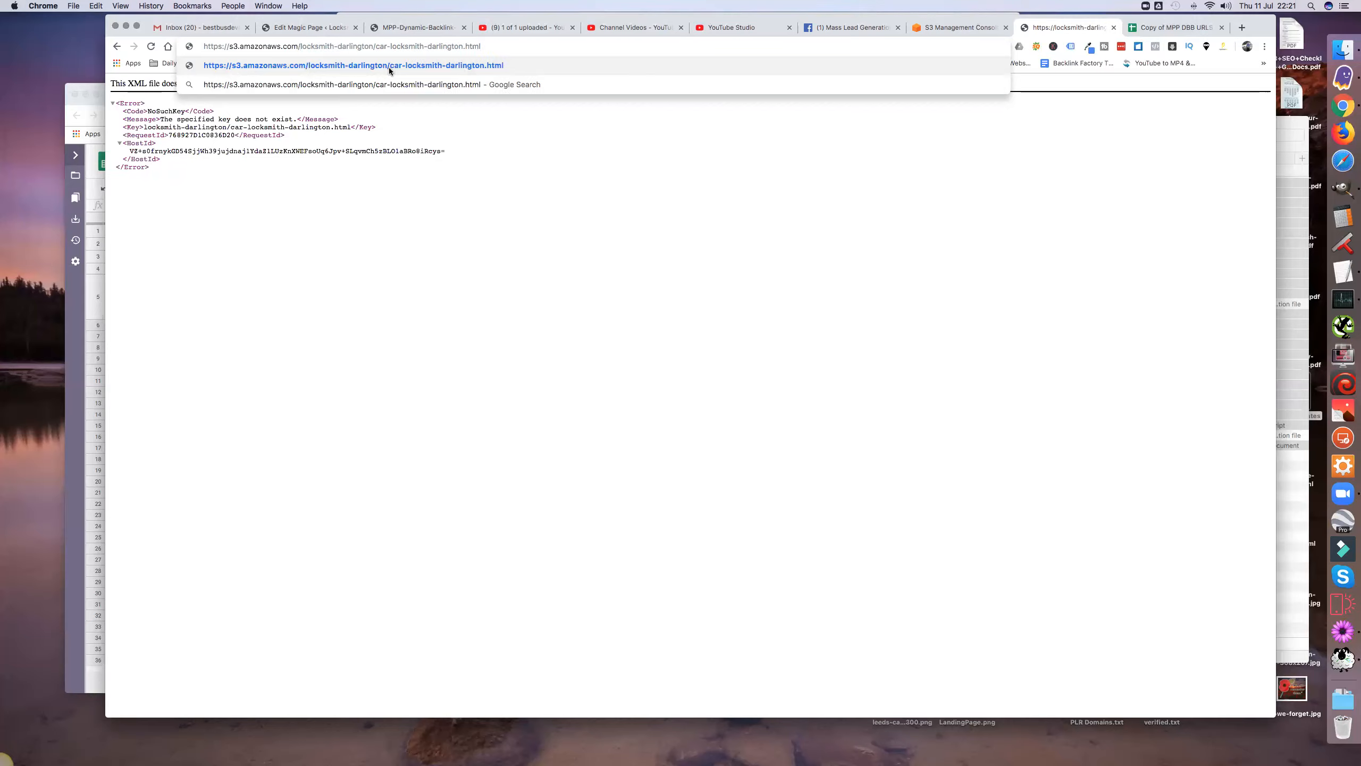
Load the edited car-locksmith-darlington.html address, review the page down to its footer and follow the Skerne Park area link
{"action": "left_click", "coordinate": [389, 68]}
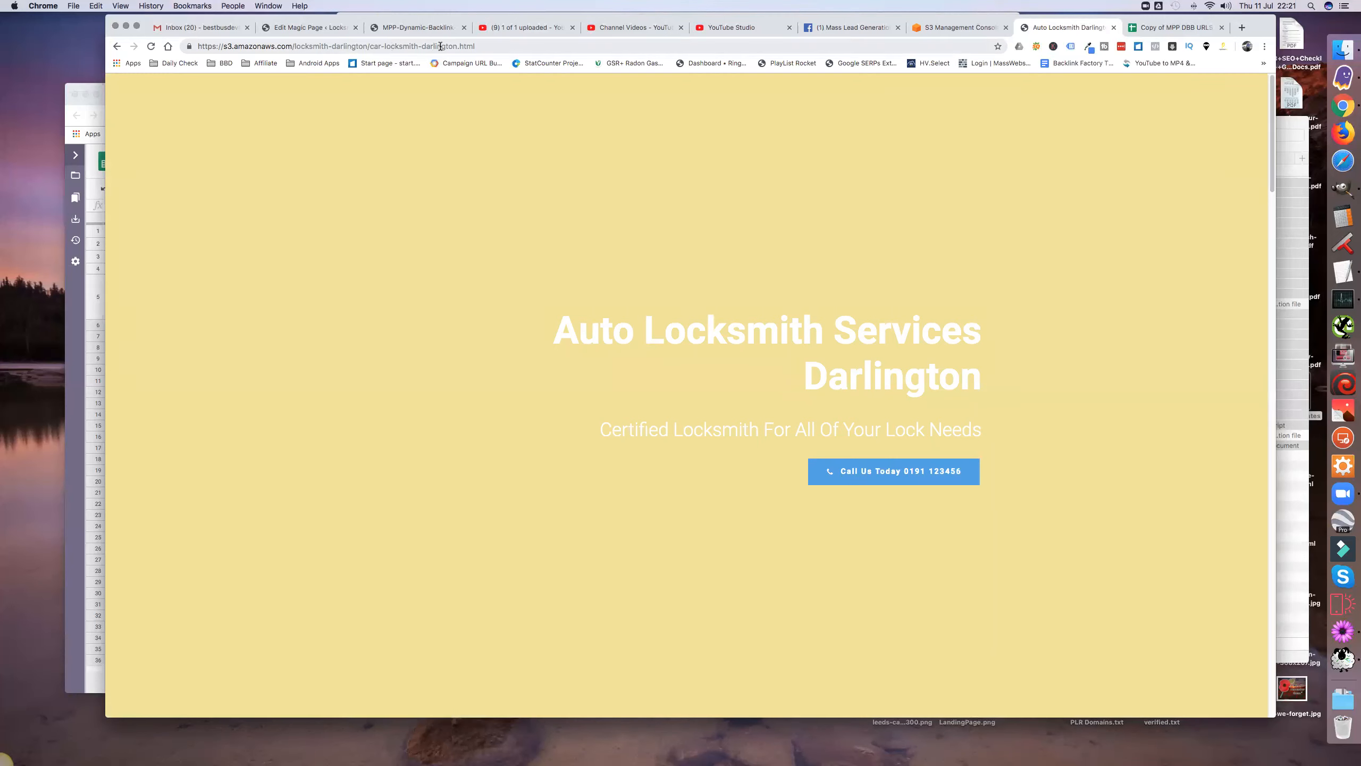
{"action": "scroll", "coordinate": [440, 290], "scroll_direction": "down", "scroll_amount": 5}
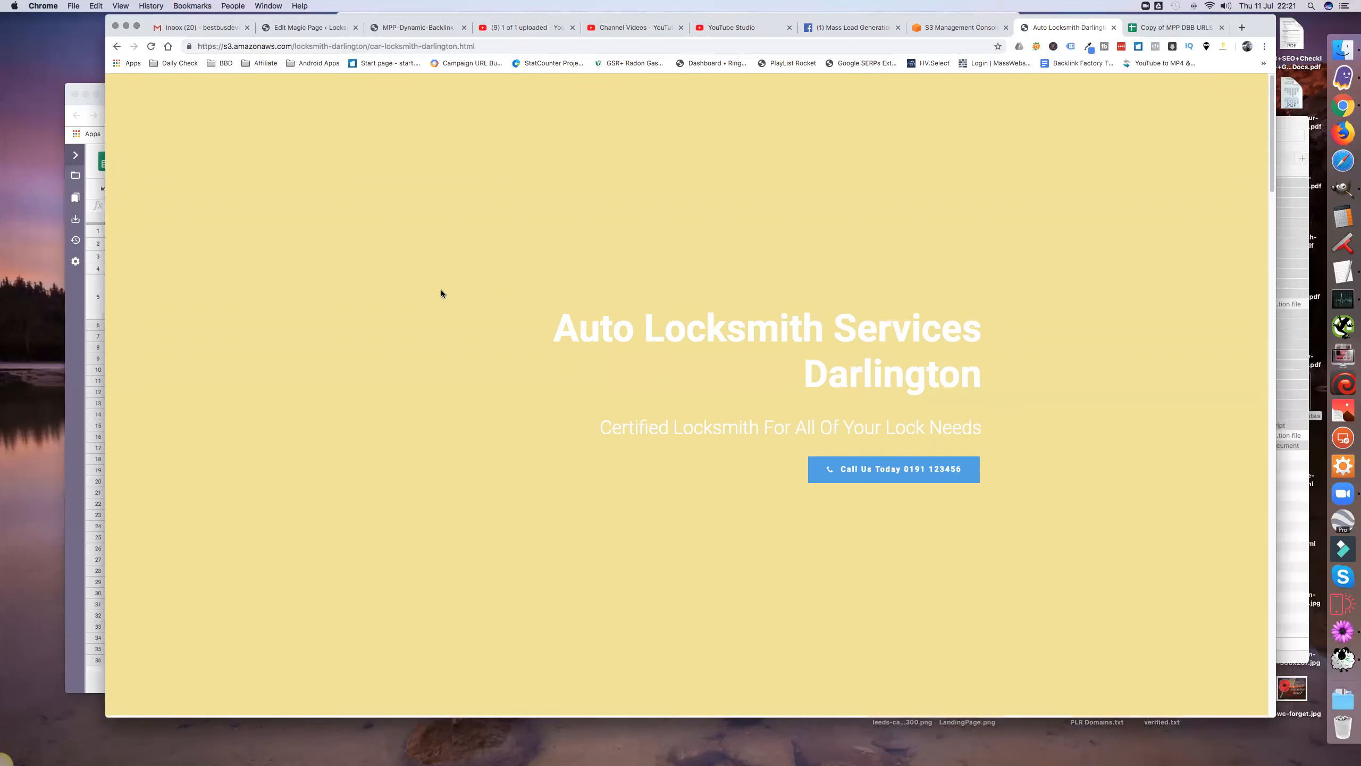
{"action": "scroll", "coordinate": [436, 285], "scroll_direction": "down", "scroll_amount": 20}
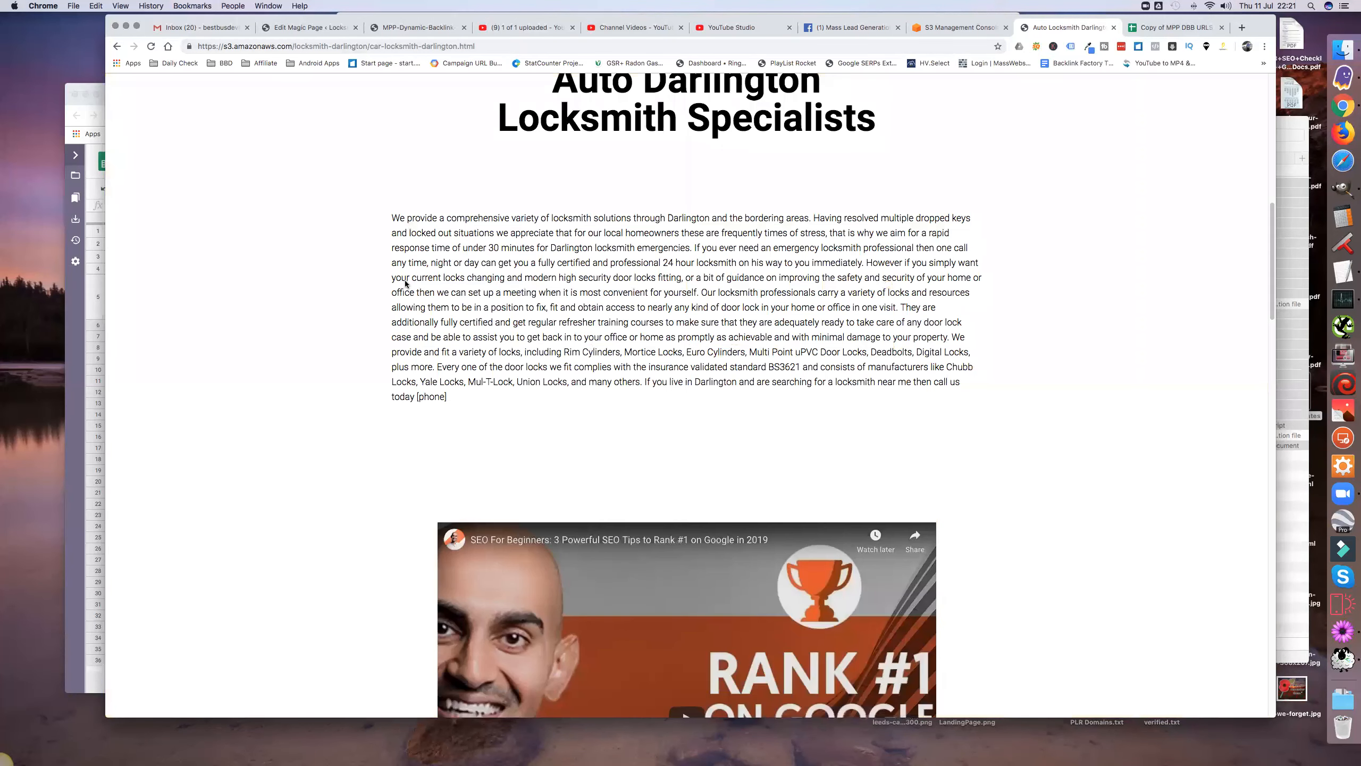
{"action": "scroll", "coordinate": [337, 278], "scroll_direction": "down", "scroll_amount": 15}
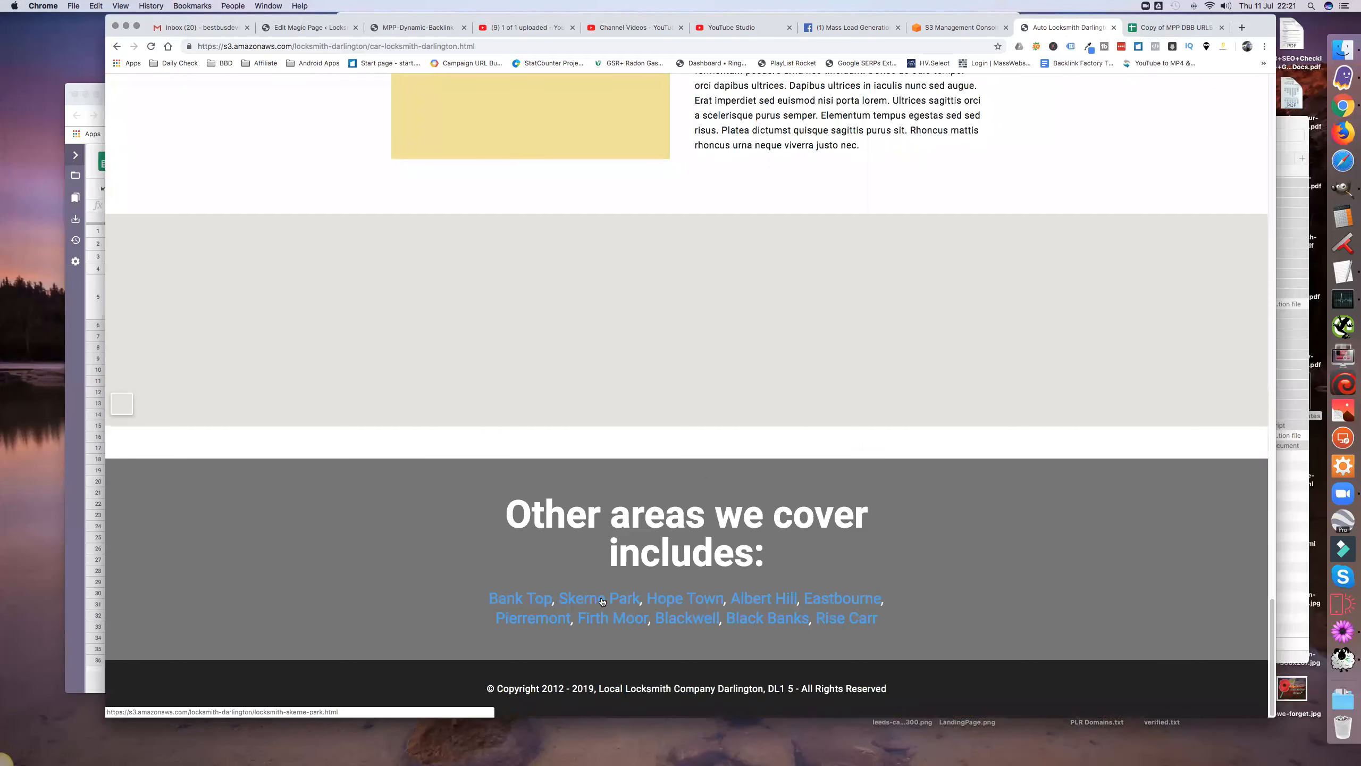
{"action": "left_click", "coordinate": [602, 601]}
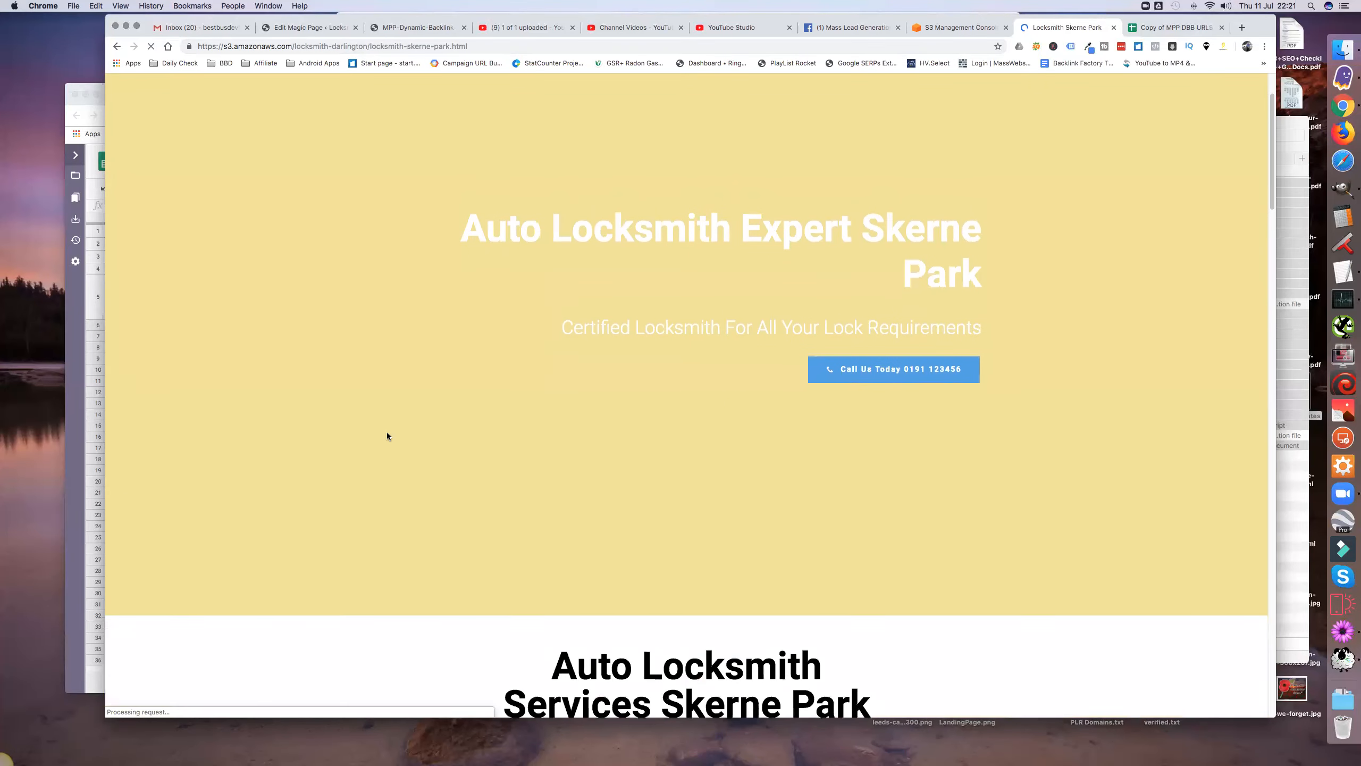
Open the auto-locksmith-branksome.html Amazon URL from spreadsheet cell B8, review the page and follow its Drinkfield area link
{"action": "left_click", "coordinate": [1150, 28]}
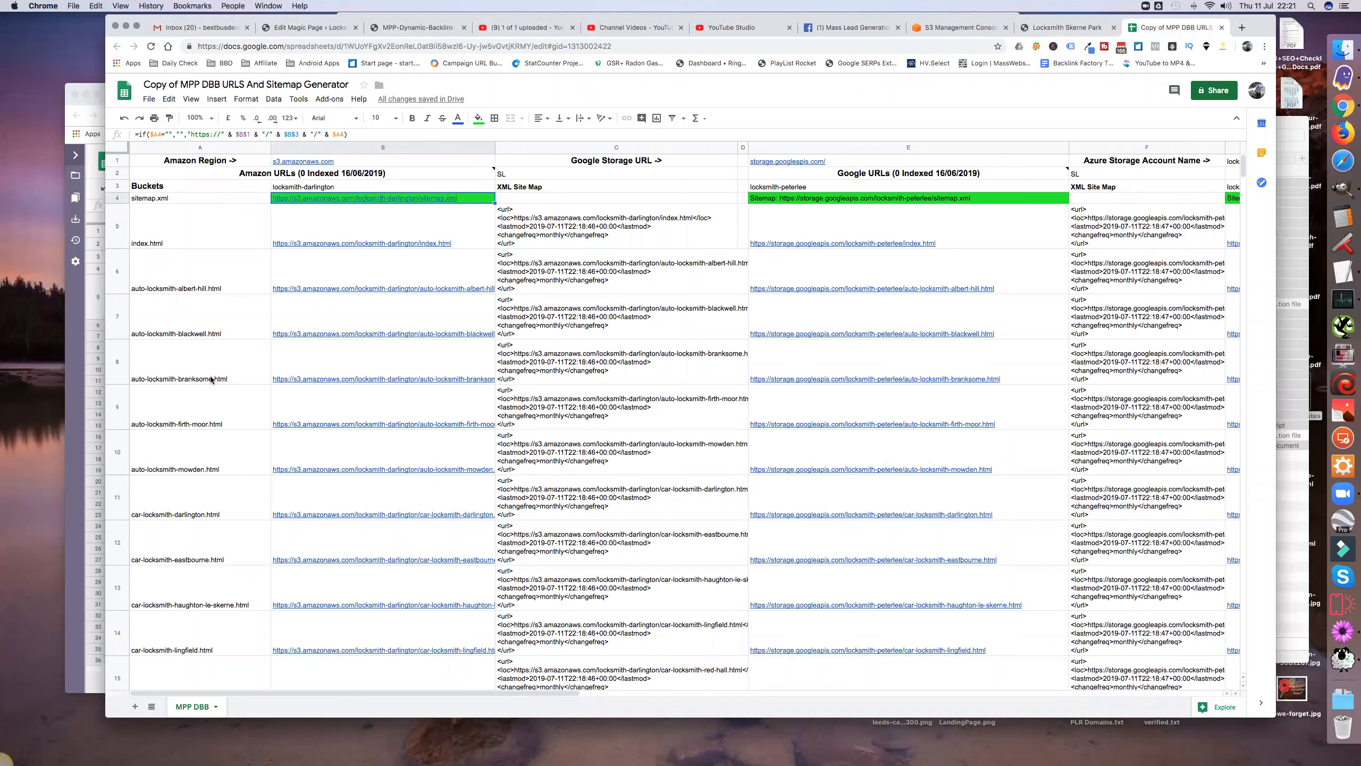
{"action": "left_click", "coordinate": [371, 379]}
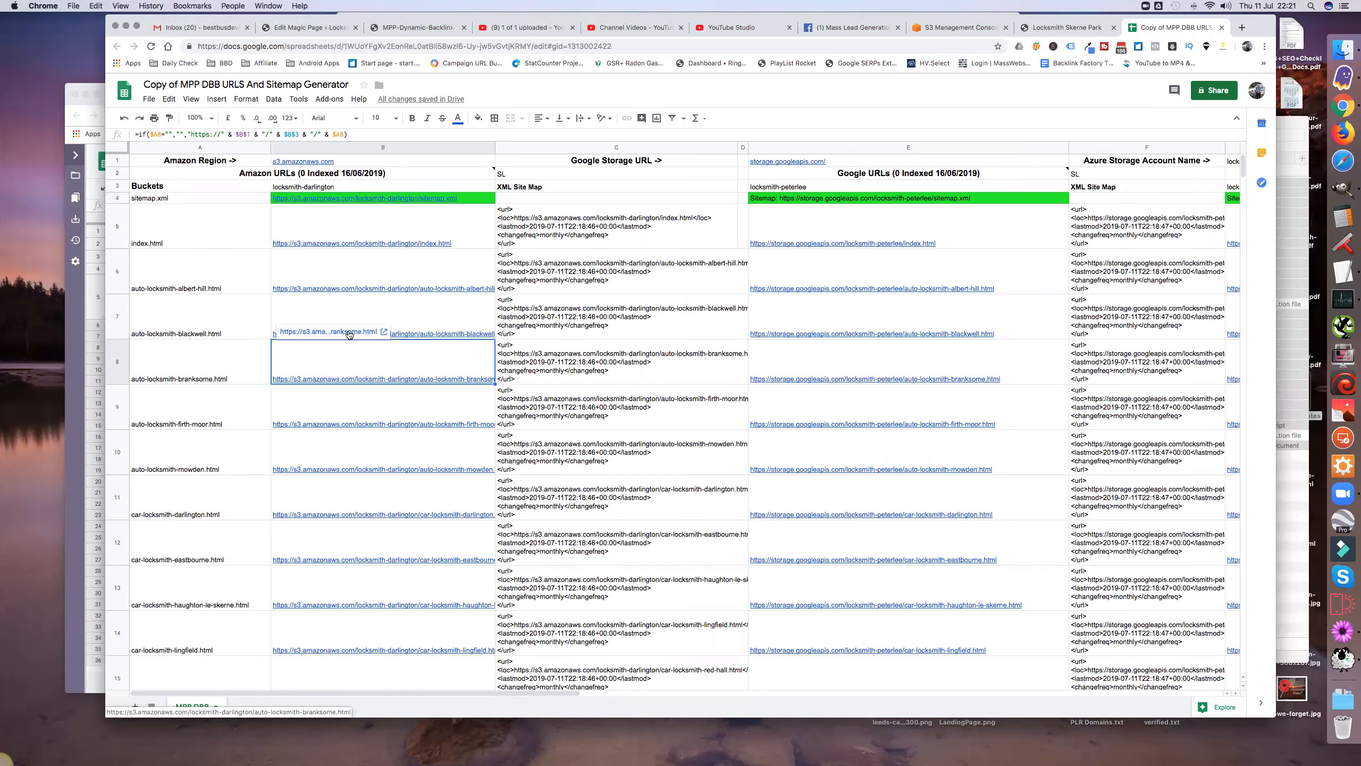
{"action": "left_click", "coordinate": [328, 331]}
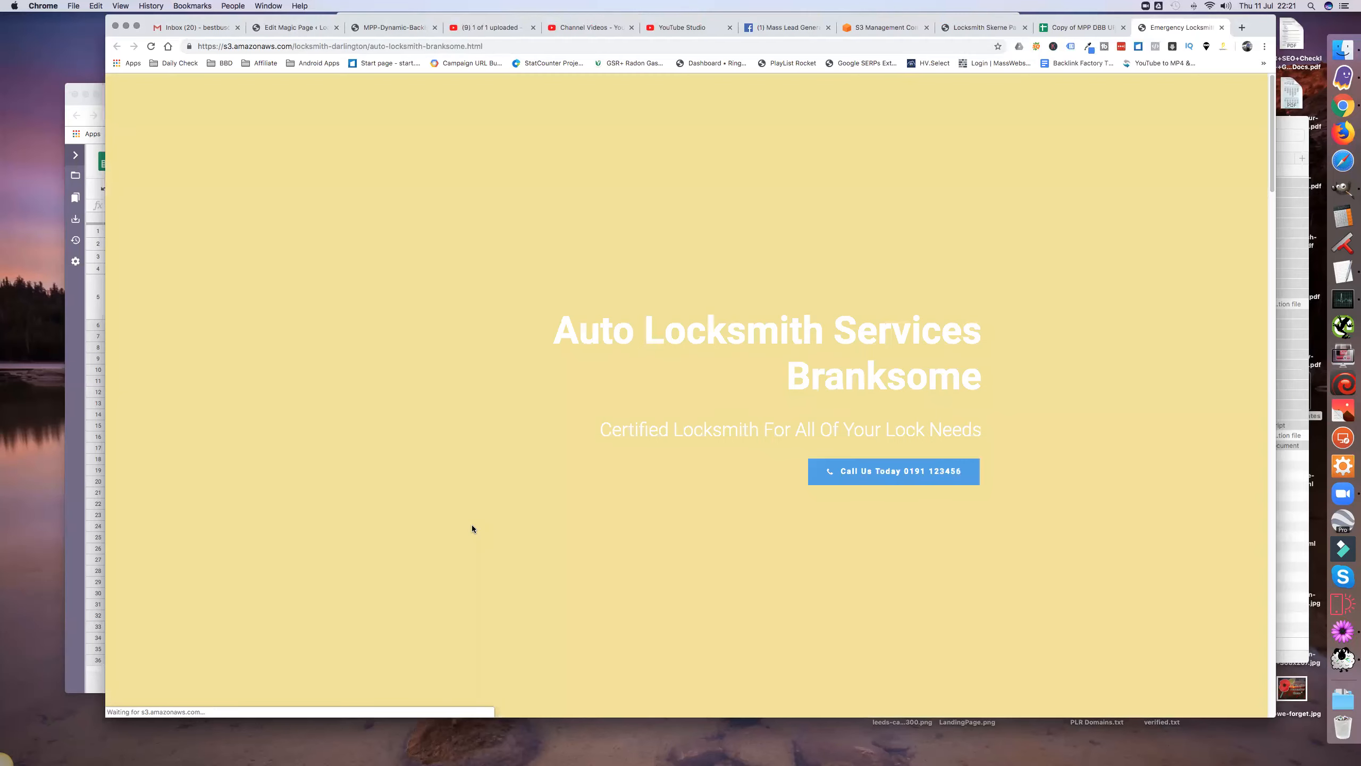
{"action": "scroll", "coordinate": [470, 525], "scroll_direction": "down", "scroll_amount": 5}
{"action": "scroll", "coordinate": [469, 522], "scroll_direction": "down", "scroll_amount": 10}
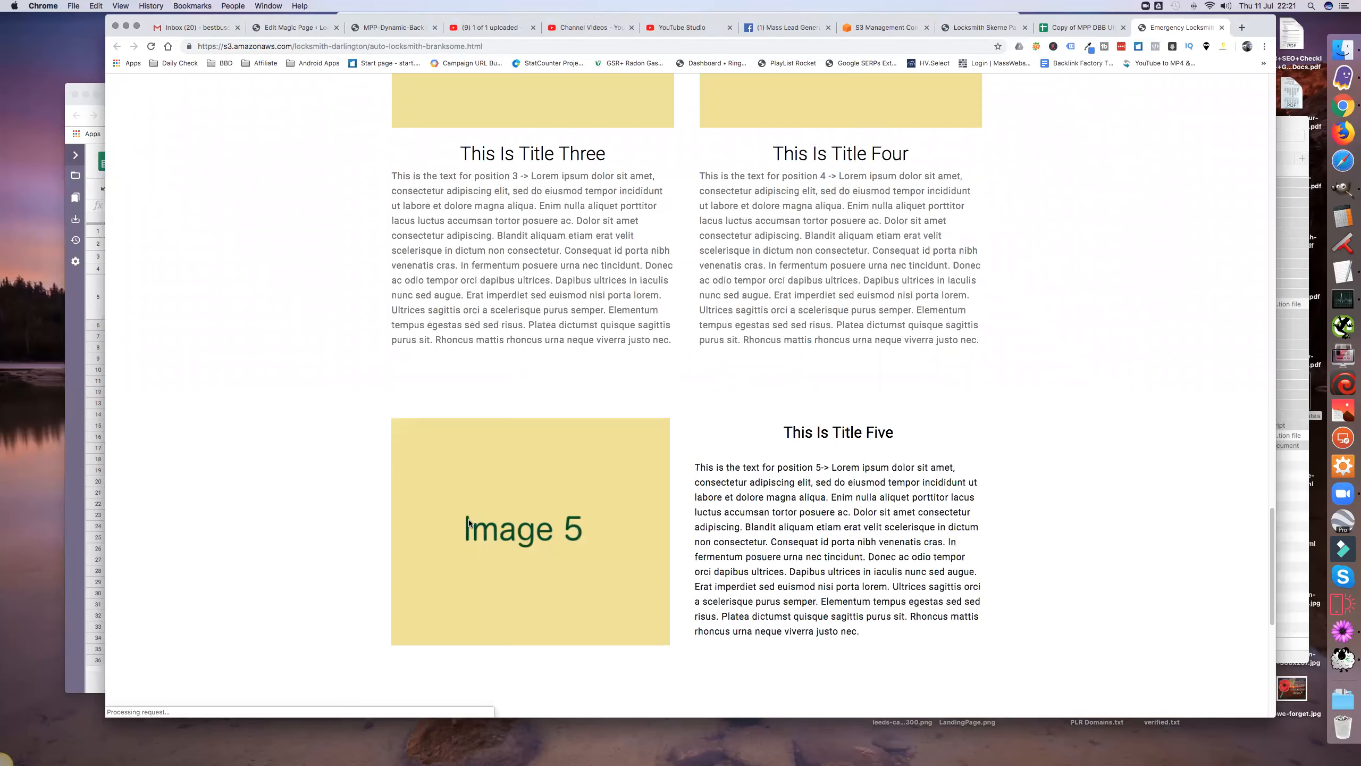
{"action": "scroll", "coordinate": [469, 523], "scroll_direction": "down", "scroll_amount": 8}
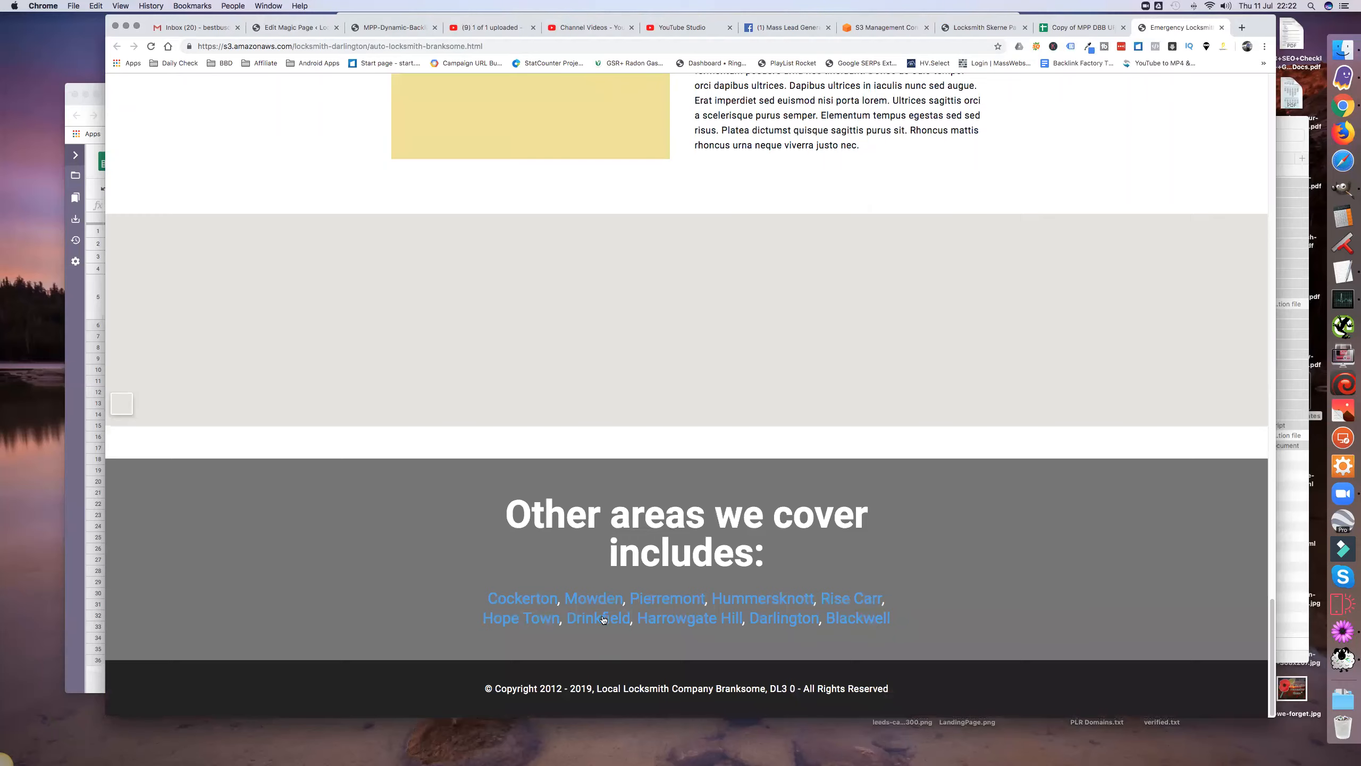
{"action": "left_click", "coordinate": [603, 619]}
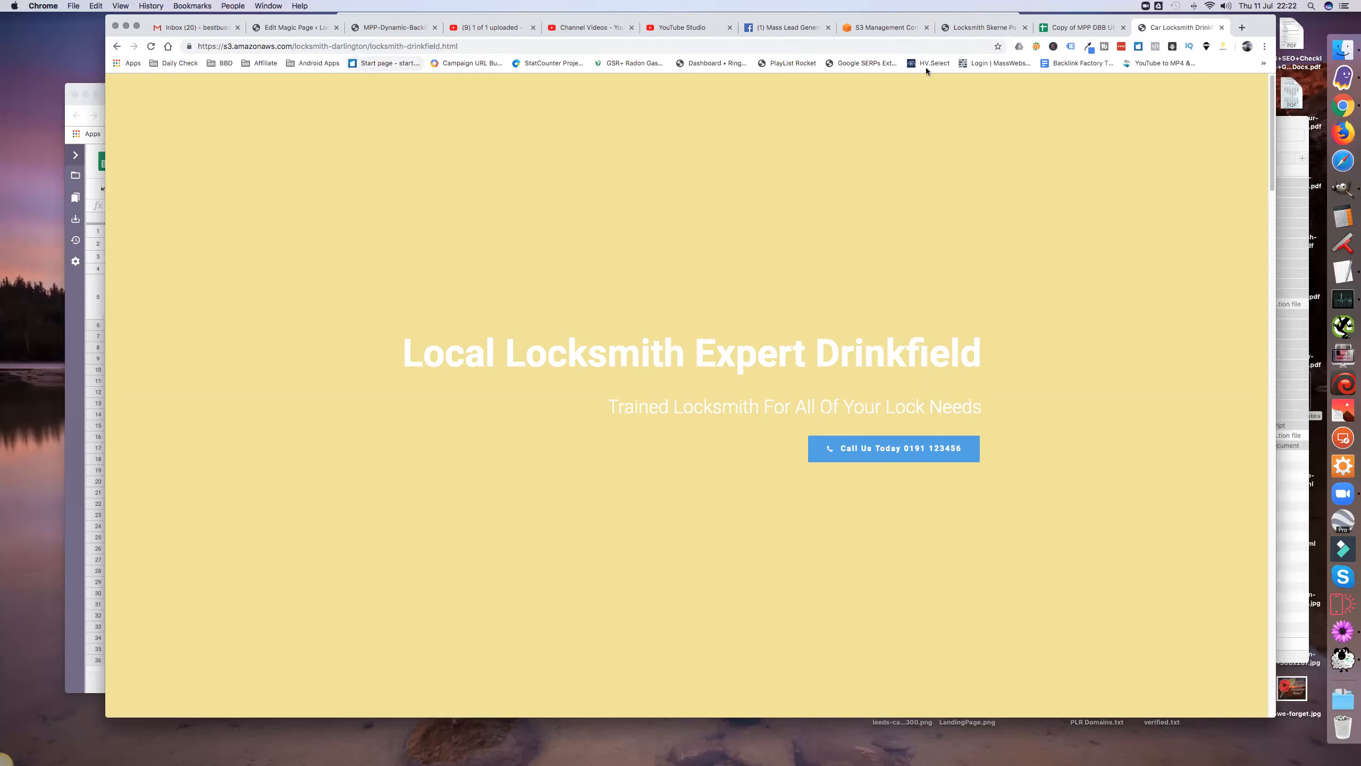
Return to the URL spreadsheet and select the index.html entry in the Amazon XML Site Map column, cell C5
{"action": "left_click", "coordinate": [1061, 29]}
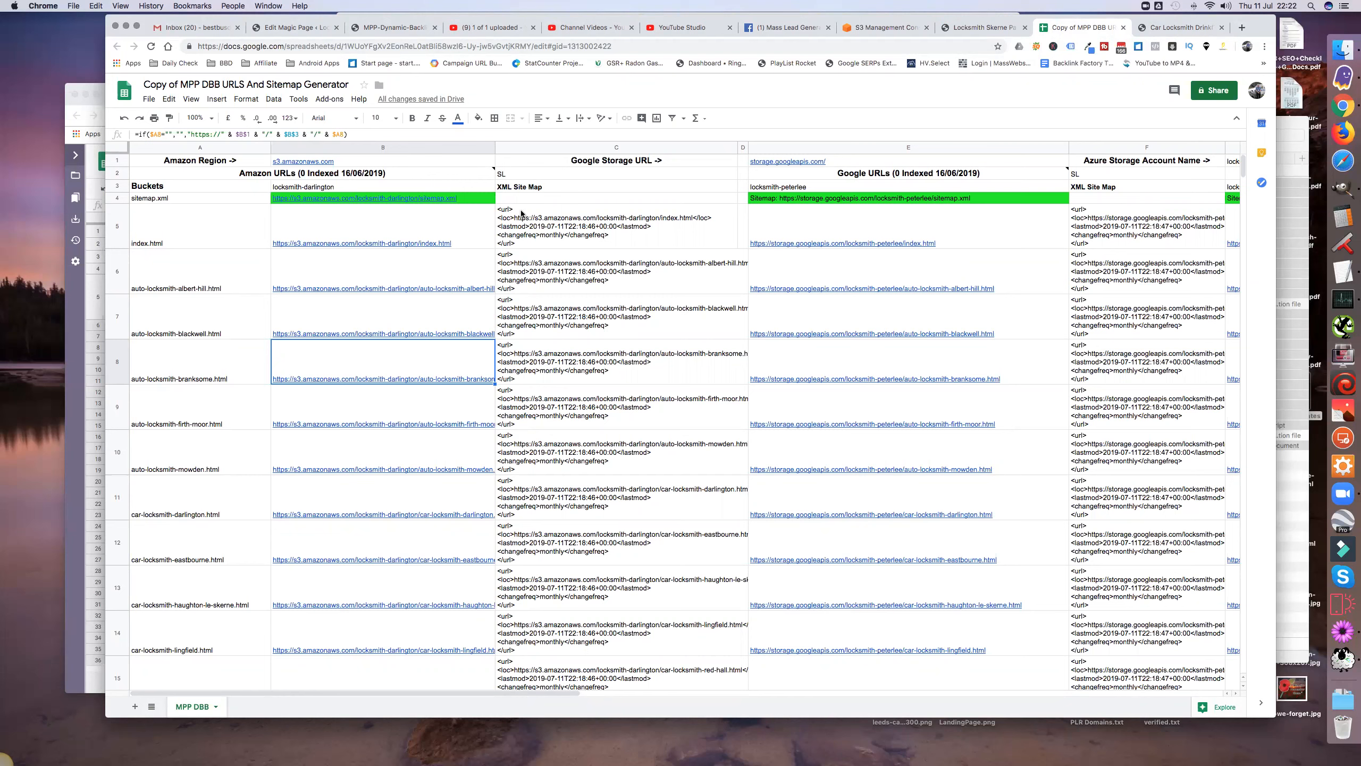
{"action": "left_click", "coordinate": [528, 239]}
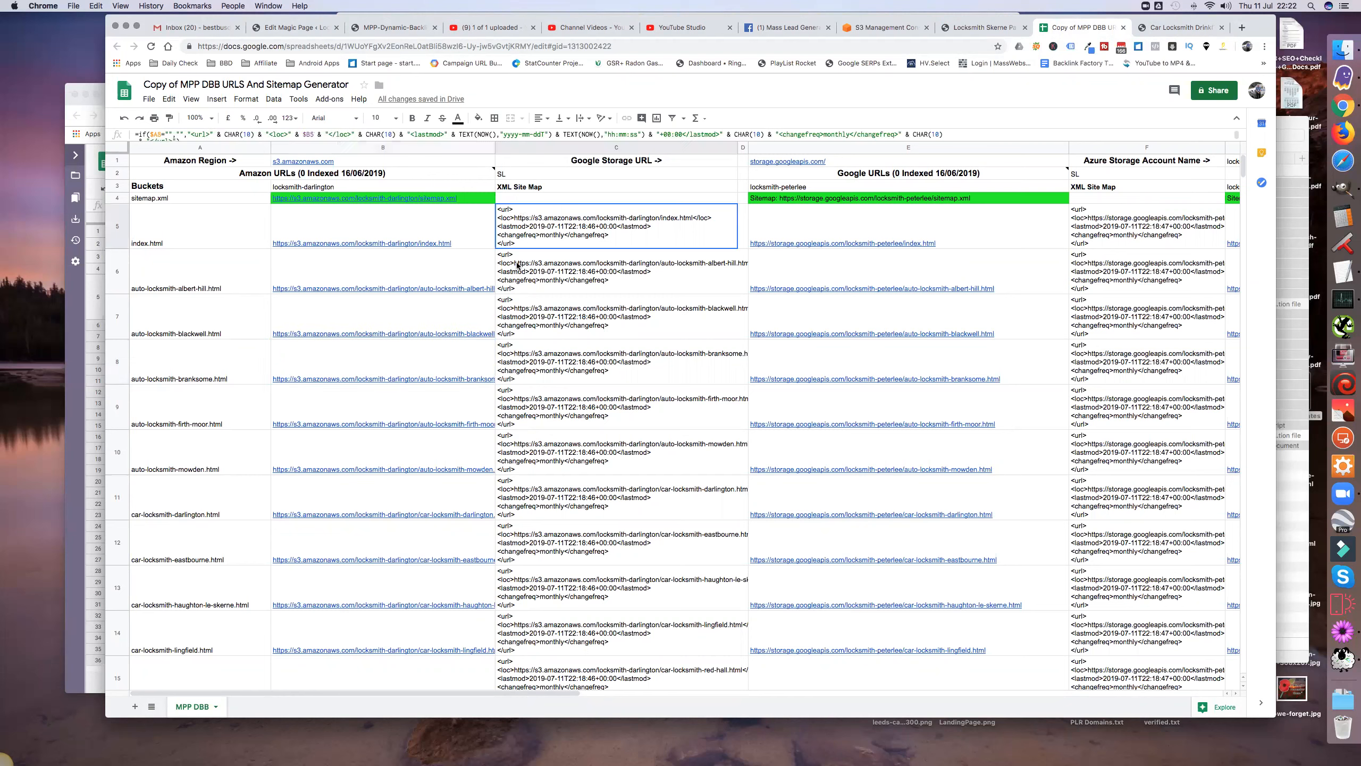